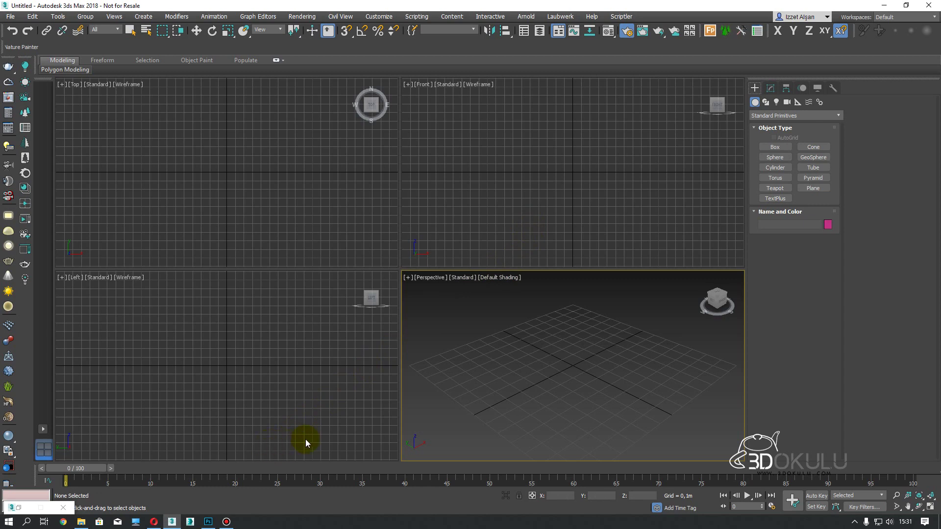
Step: Close File Explorer, dismiss the Aisuite3 error with Tamam, and bring Photoshop forward
{"action": "right_click", "coordinate": [81, 522]}
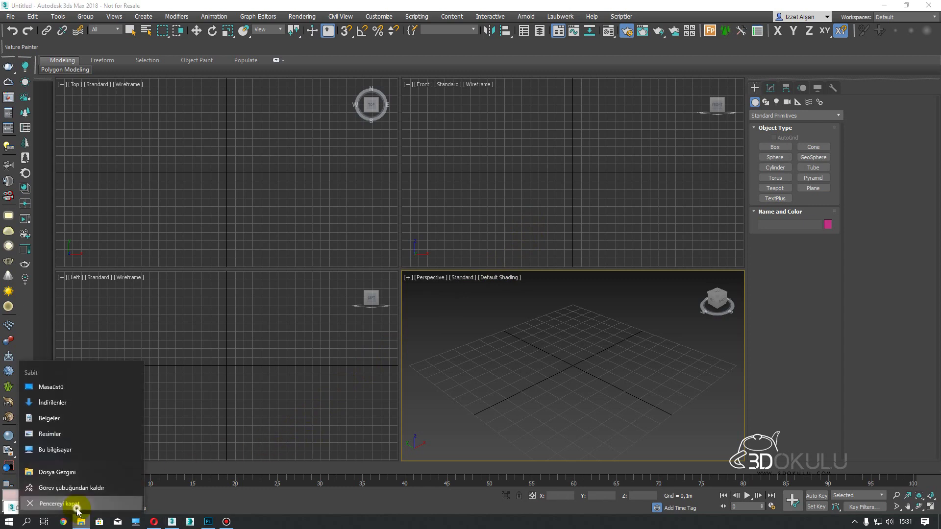
{"action": "left_click", "coordinate": [74, 505]}
{"action": "left_click", "coordinate": [541, 295]}
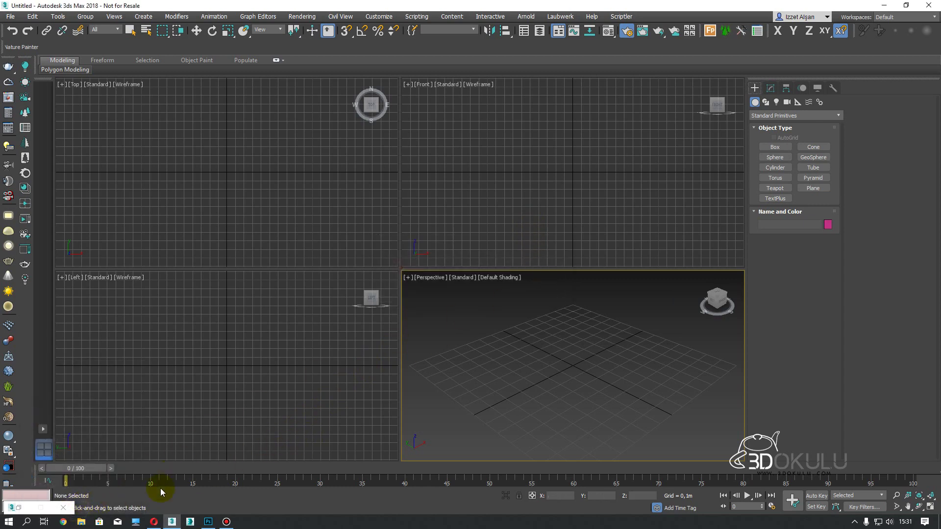
{"action": "left_click", "coordinate": [208, 521]}
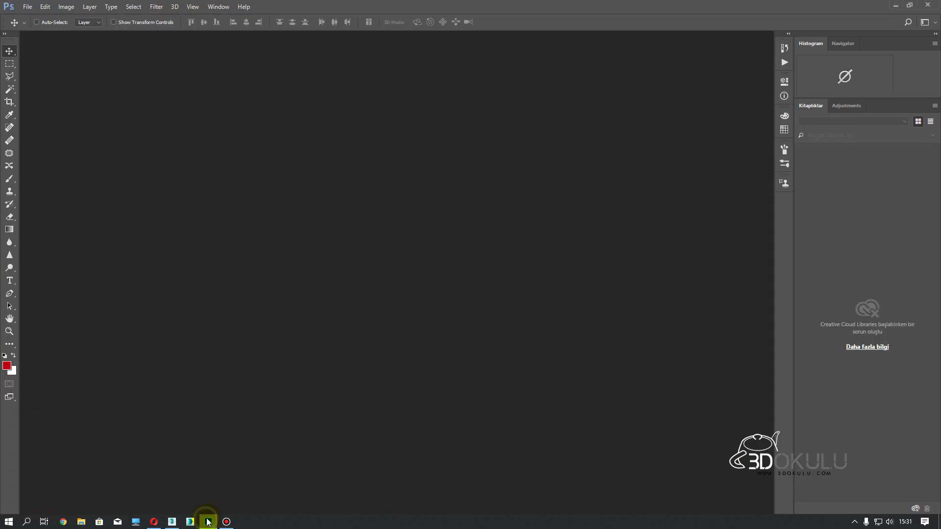
Step: Minimise the windows and open the exterior workshop project's render folder from the desktop
{"action": "left_click", "coordinate": [896, 5]}
{"action": "left_click", "coordinate": [892, 8]}
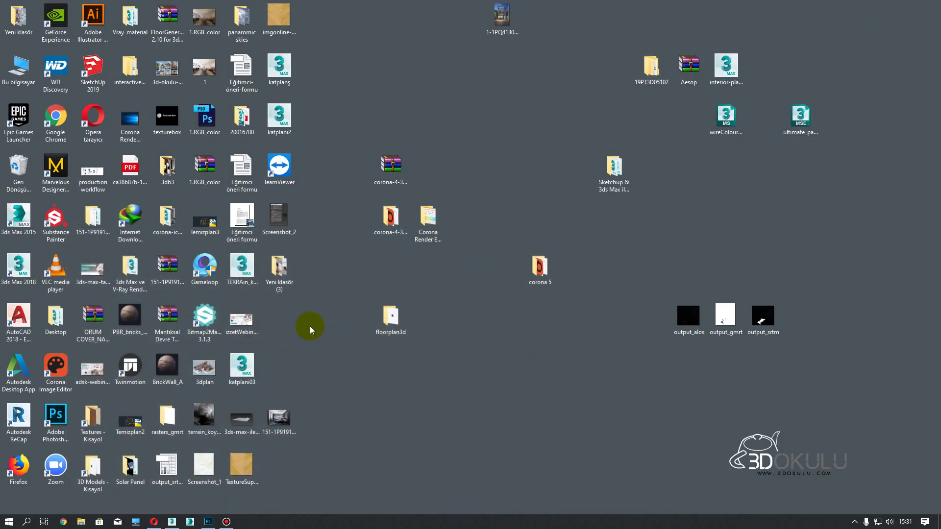
{"action": "left_click", "coordinate": [536, 275]}
{"action": "double_click", "coordinate": [614, 166]}
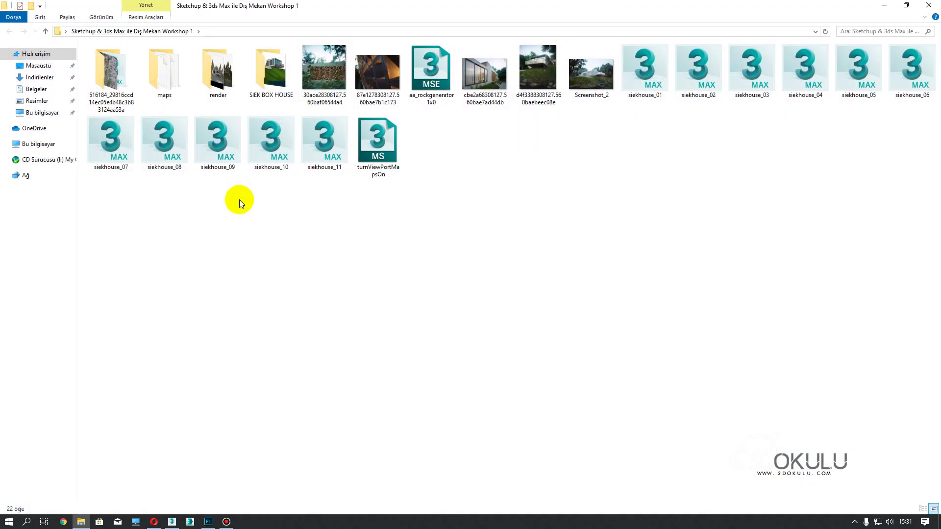
{"action": "double_click", "coordinate": [219, 68]}
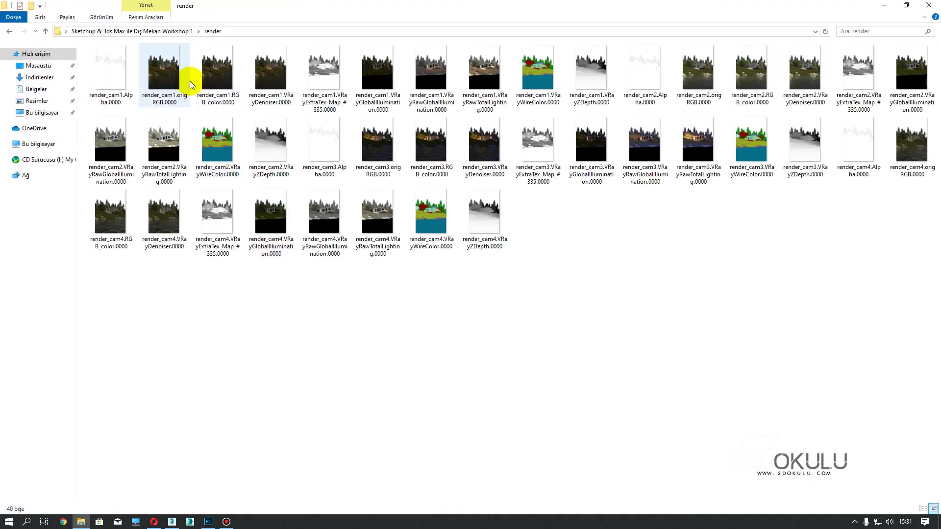
Step: Review the cam1–cam4 V-Ray pass images, then return to Photoshop
{"action": "left_click", "coordinate": [162, 80]}
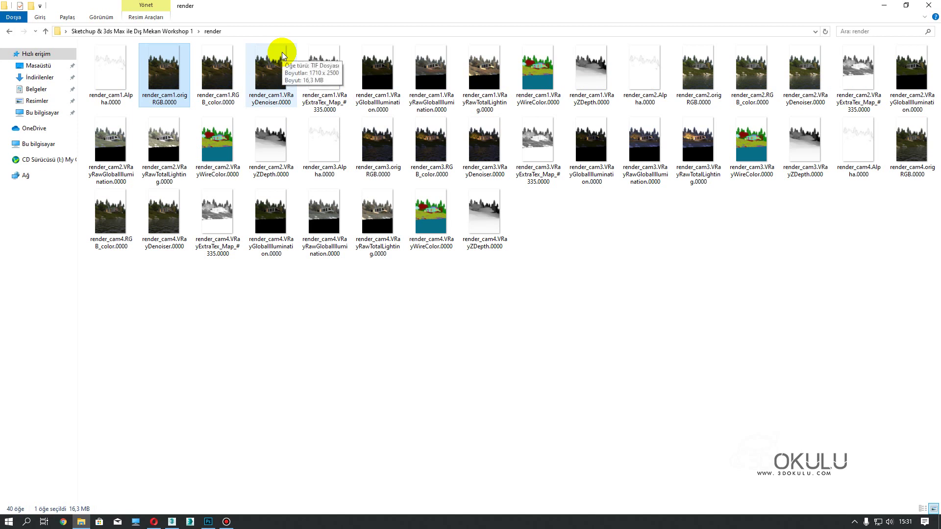
{"action": "left_click", "coordinate": [706, 78]}
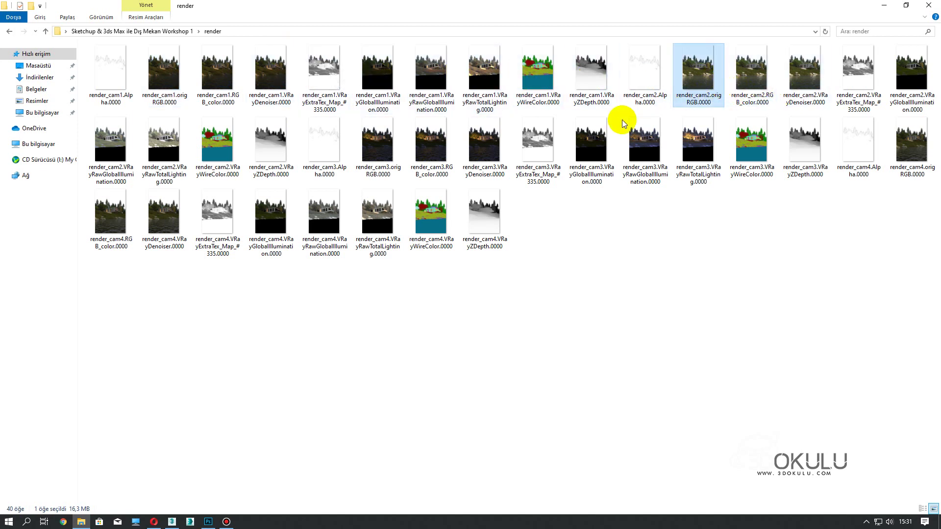
{"action": "left_click", "coordinate": [654, 154]}
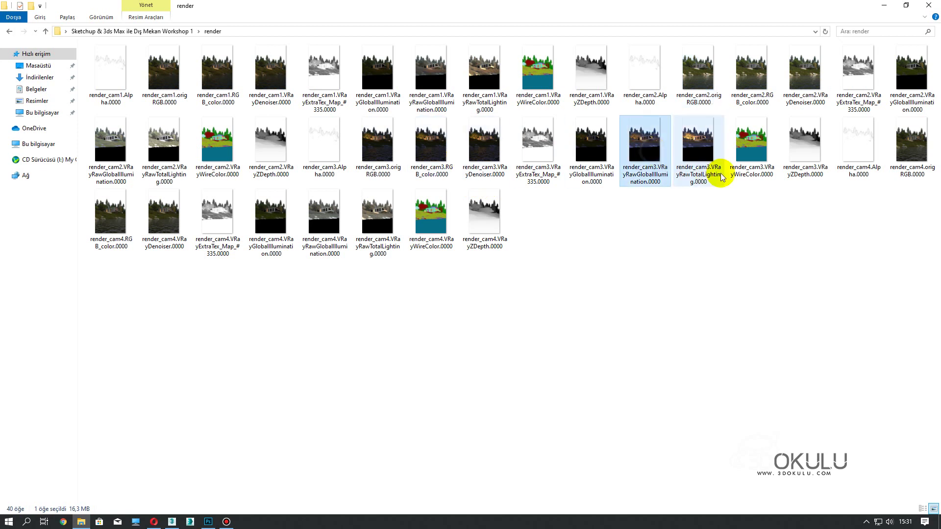
{"action": "left_click", "coordinate": [343, 218]}
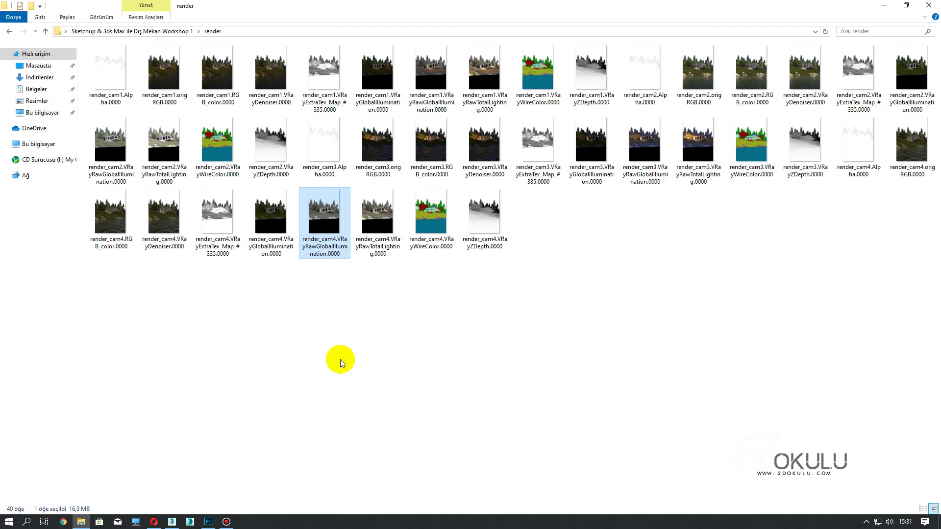
{"action": "left_click", "coordinate": [123, 101]}
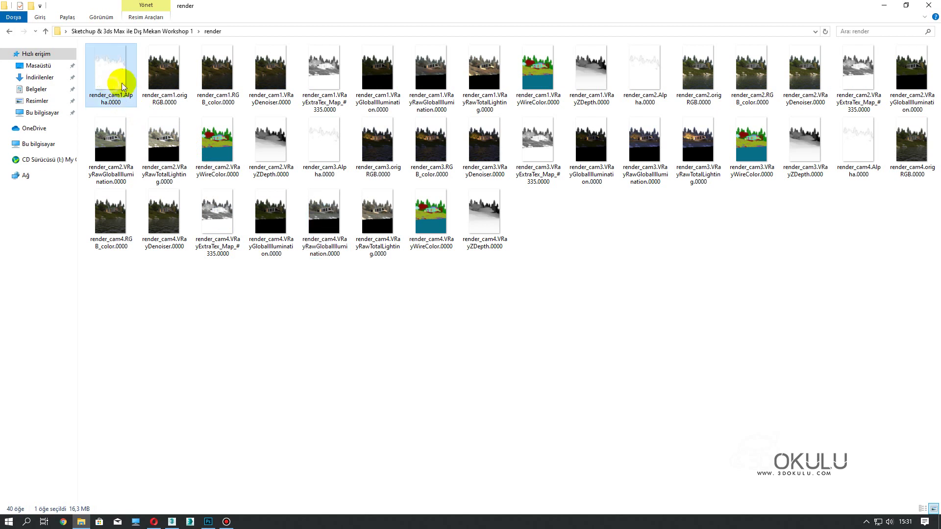
{"action": "left_click", "coordinate": [159, 91]}
{"action": "left_click", "coordinate": [228, 88]}
{"action": "left_click", "coordinate": [274, 88]}
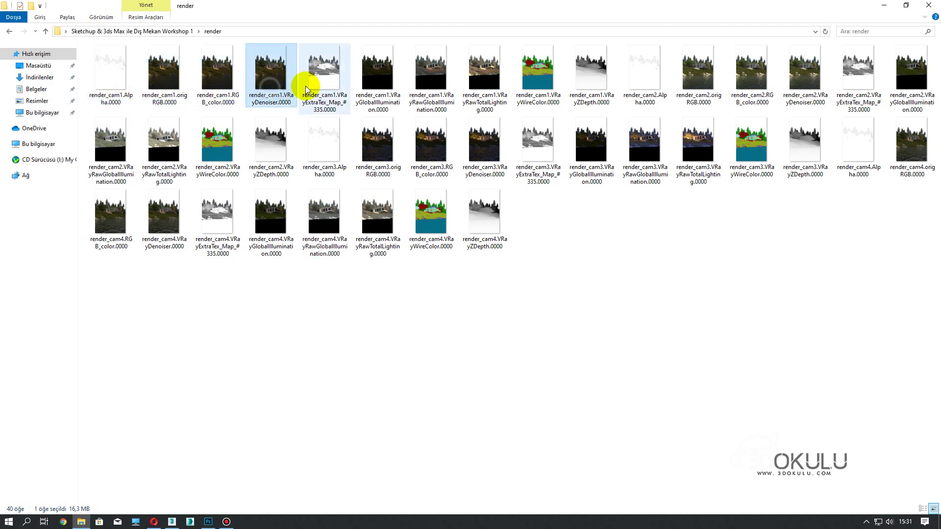
{"action": "left_click", "coordinate": [326, 93]}
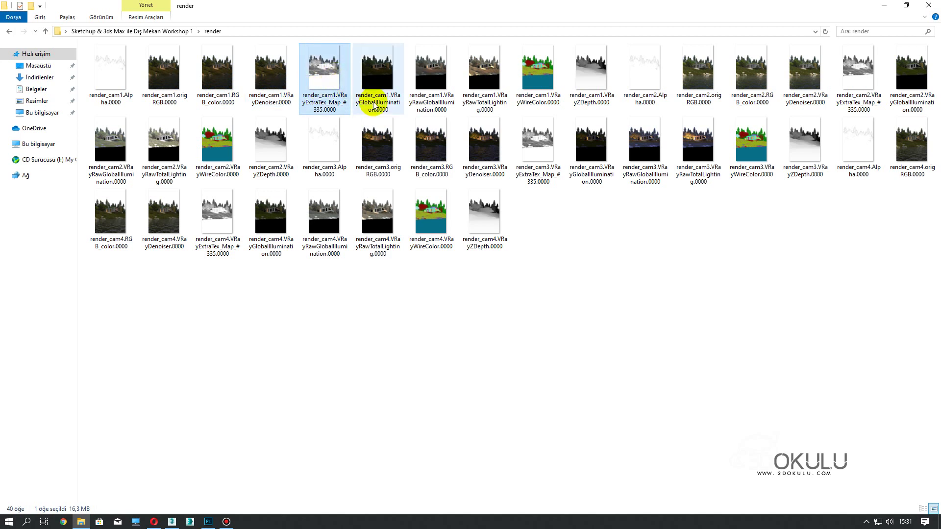
{"action": "left_click", "coordinate": [378, 93]}
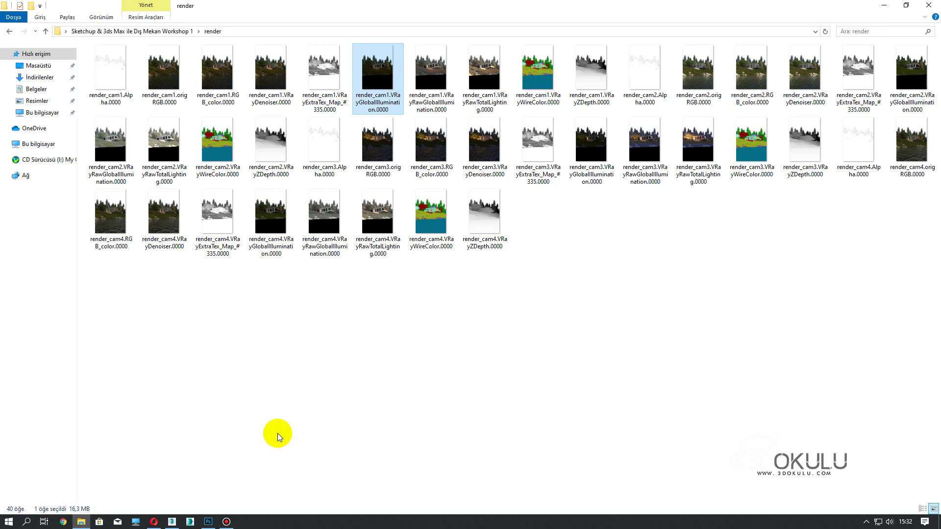
{"action": "left_click", "coordinate": [210, 520]}
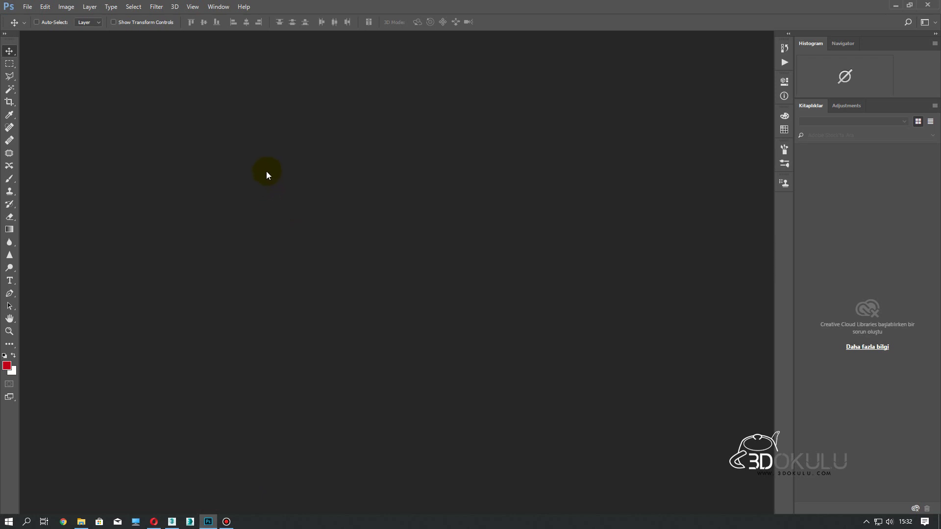
Step: Cancel File > Open and launch File > Scripts > Load Files into Stack instead
{"action": "left_click", "coordinate": [28, 7]}
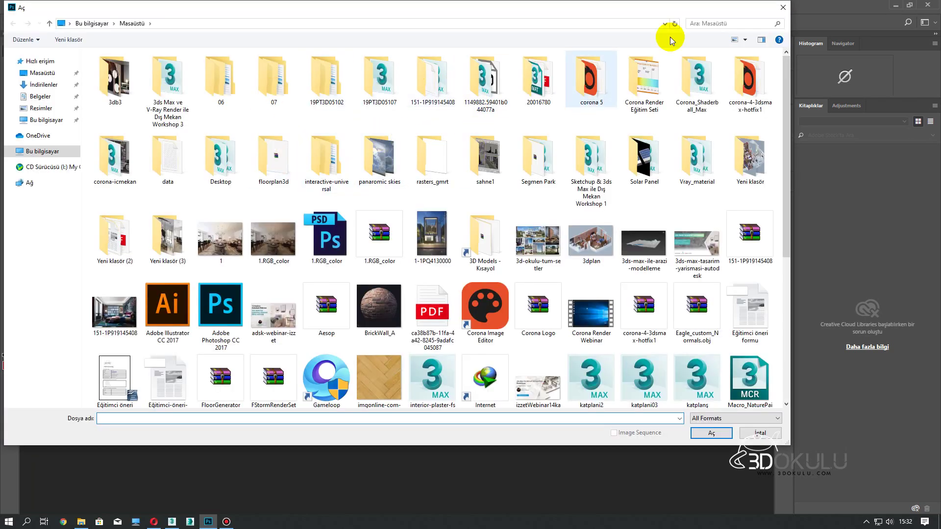
{"action": "left_click", "coordinate": [783, 7]}
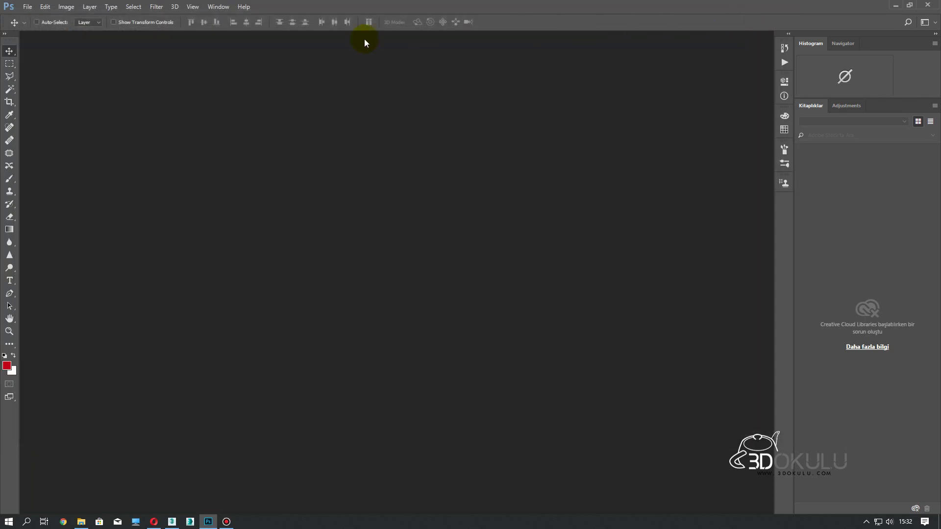
{"action": "left_click", "coordinate": [28, 10]}
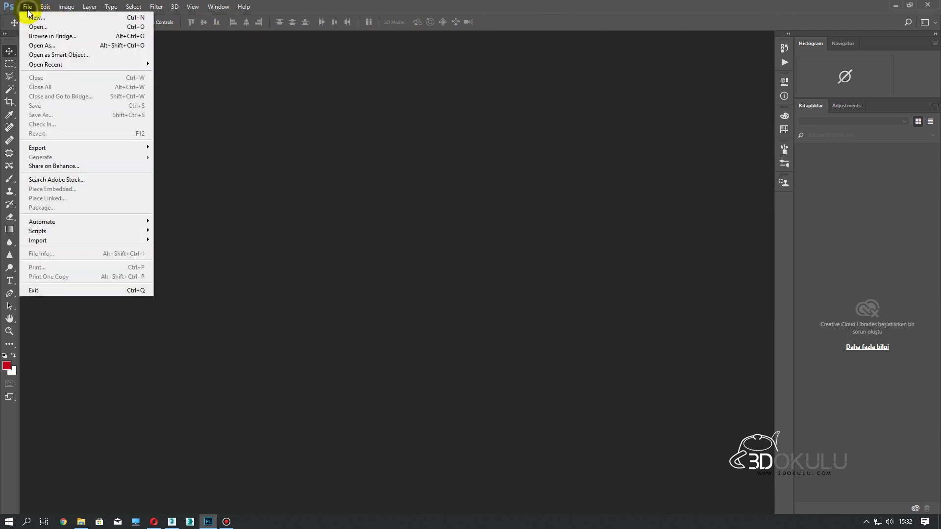
{"action": "mouse_move", "coordinate": [44, 231]}
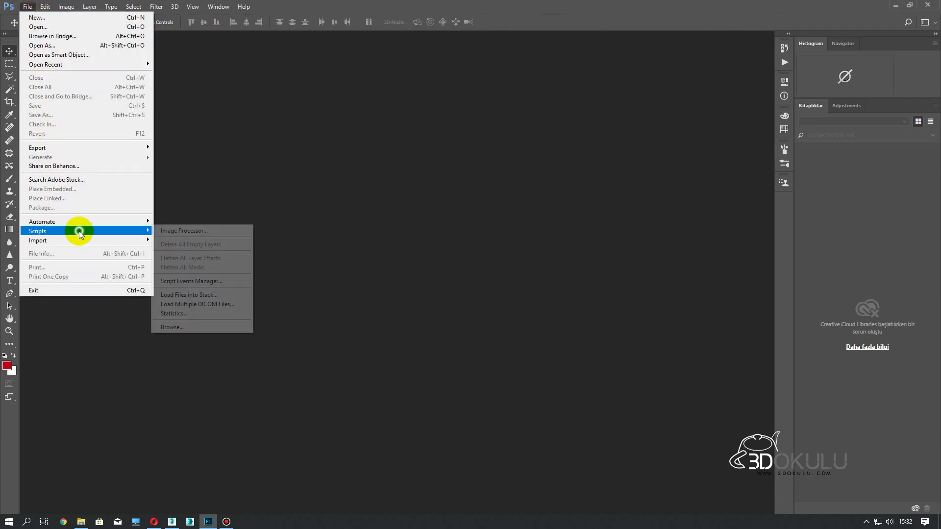
{"action": "left_click", "coordinate": [192, 296]}
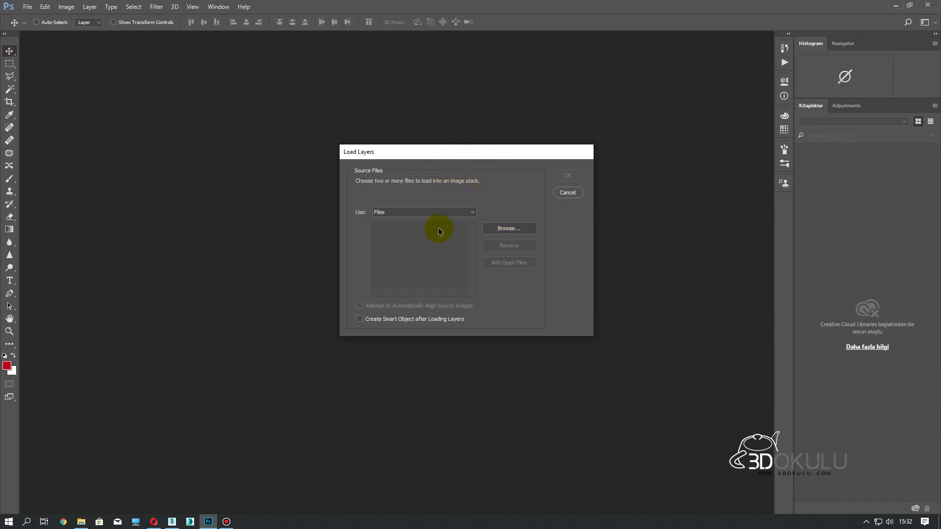
Step: Add the ten render_cam1 pass files, render_cam1.Alpha through render_cam1.VRayZDepth, and stack them
{"action": "left_click", "coordinate": [515, 231]}
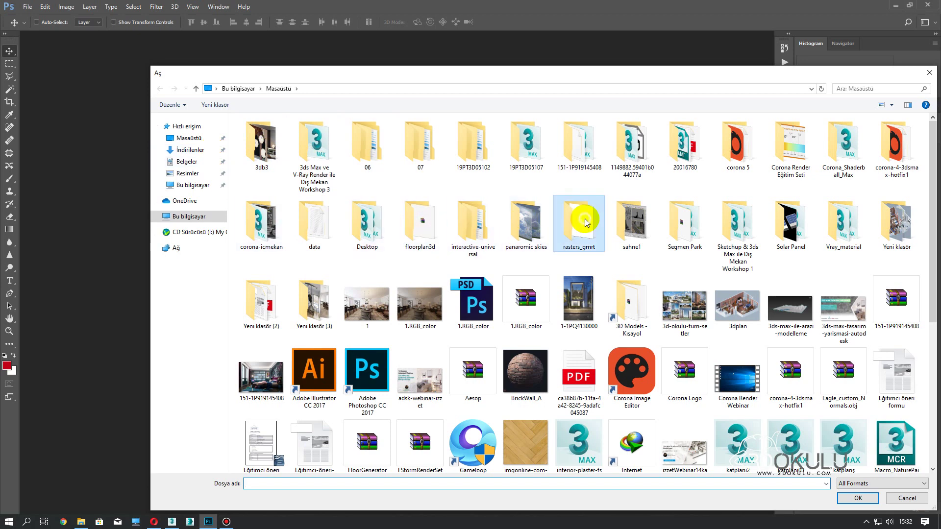
{"action": "double_click", "coordinate": [737, 217]}
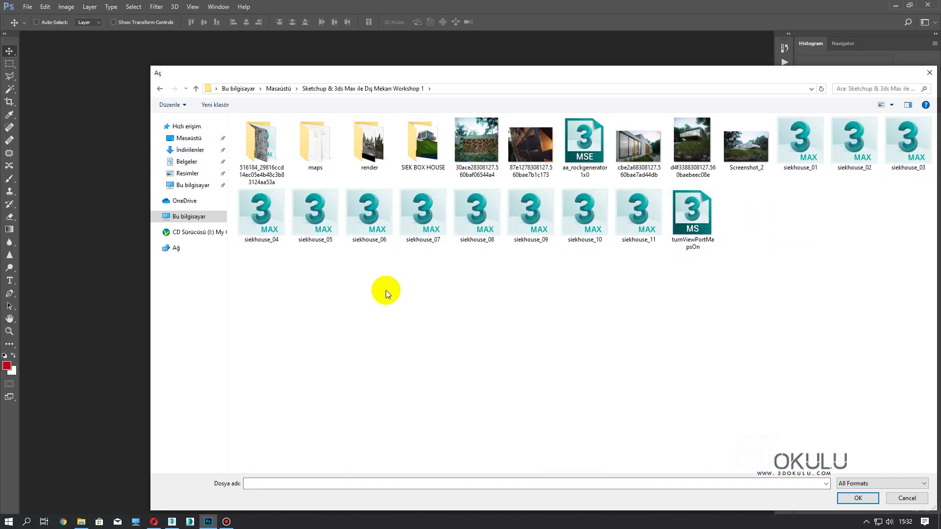
{"action": "double_click", "coordinate": [368, 145]}
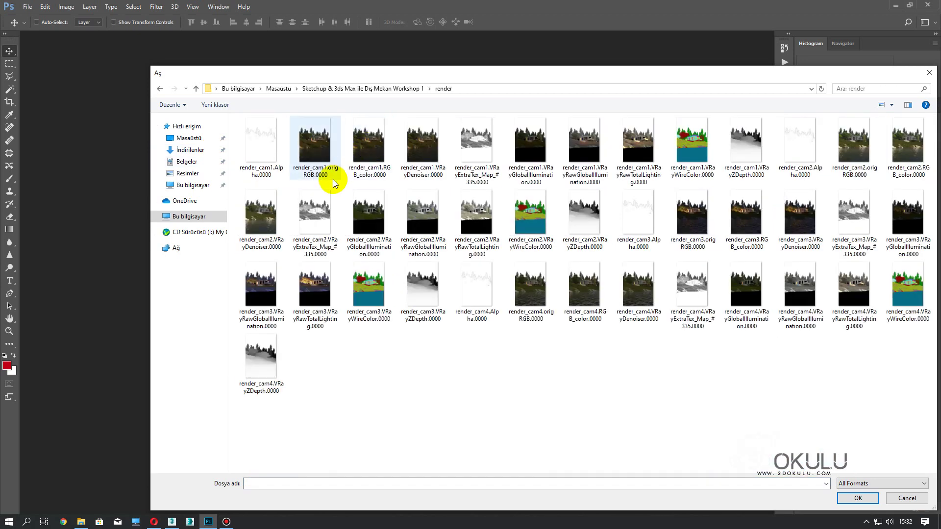
{"action": "left_click", "coordinate": [264, 149]}
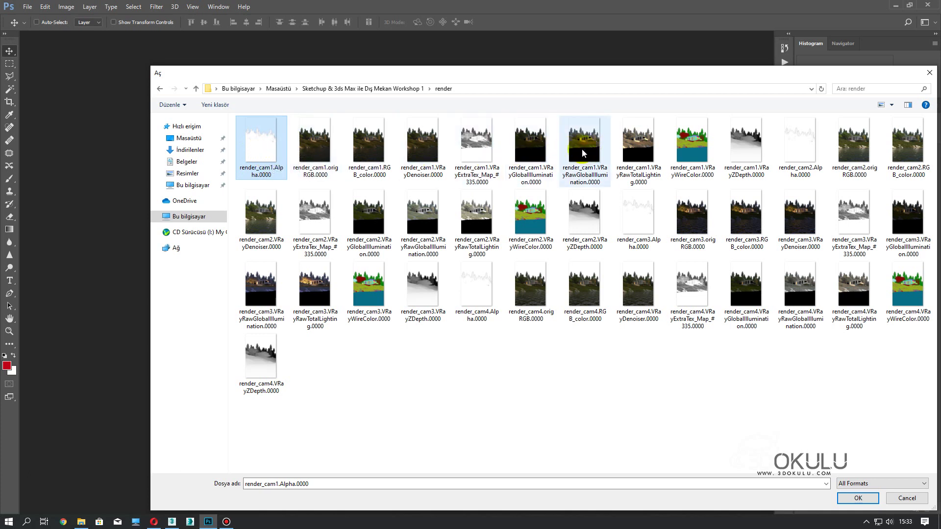
{"action": "left_click", "coordinate": [762, 143], "text": "shift"}
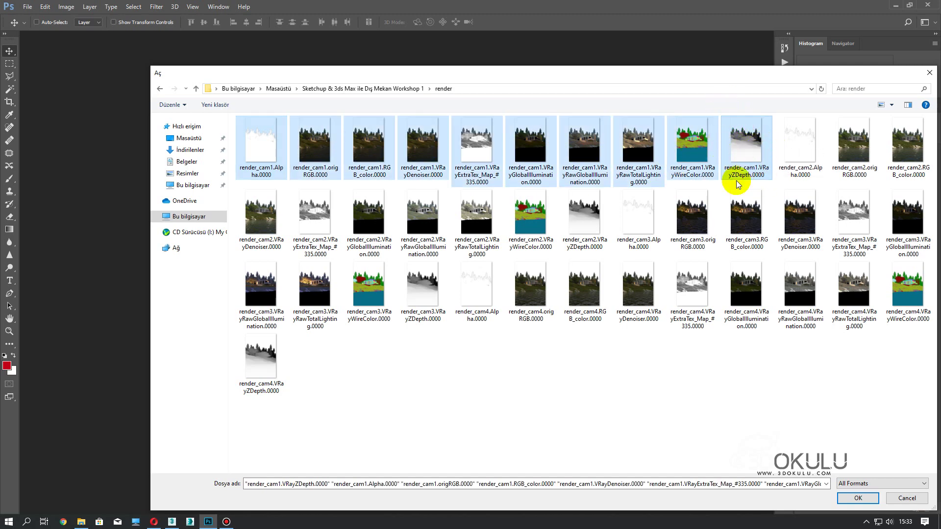
{"action": "left_click", "coordinate": [857, 498]}
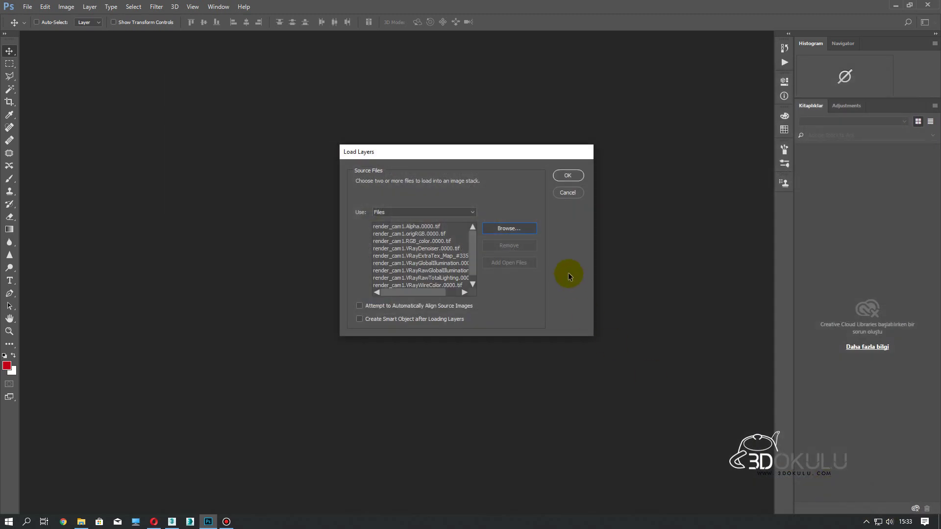
{"action": "left_click", "coordinate": [567, 176]}
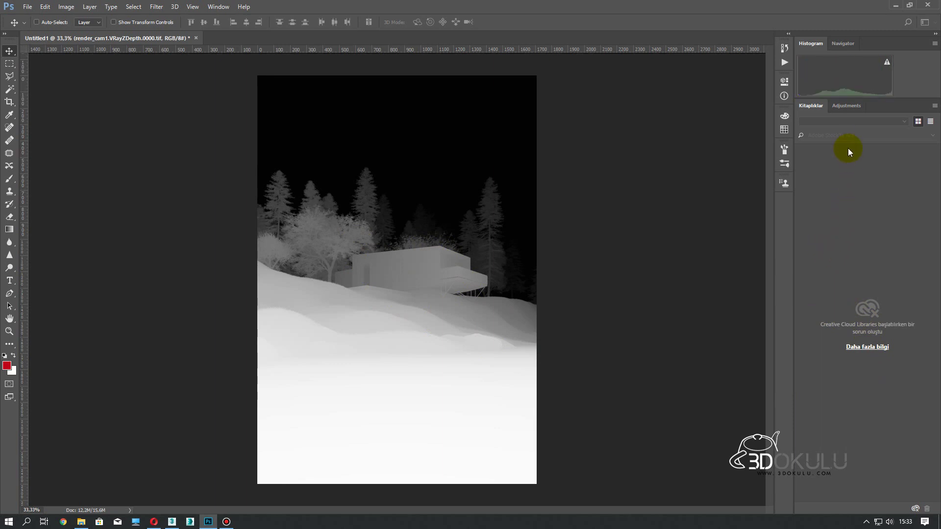
Step: Confirm the stack and show the Layers panel listing the render_cam1 pass layers
{"action": "left_click", "coordinate": [844, 108]}
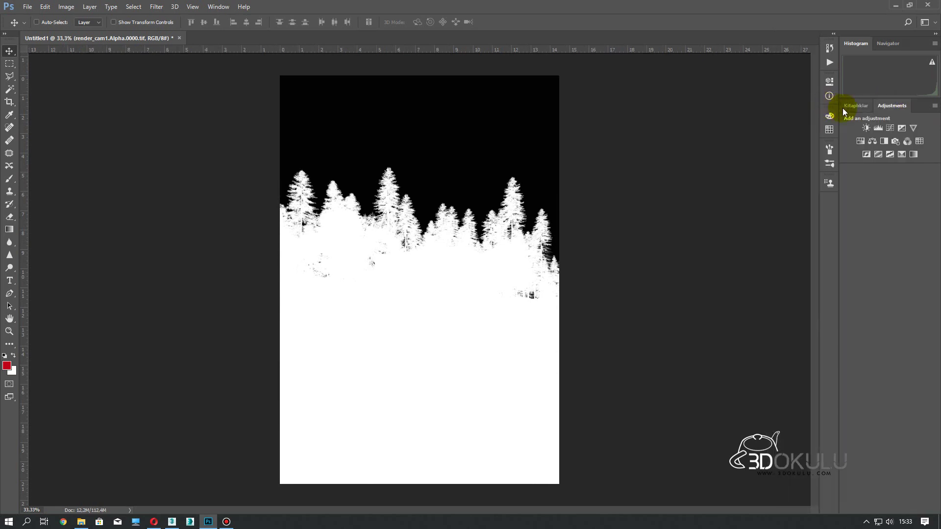
{"action": "left_click", "coordinate": [931, 122]}
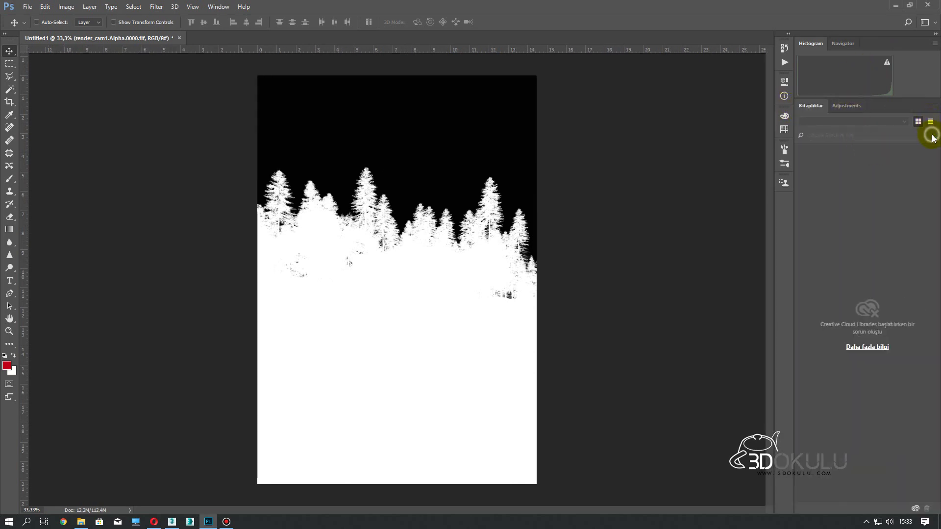
{"action": "left_click", "coordinate": [843, 43]}
{"action": "left_click", "coordinate": [809, 44]}
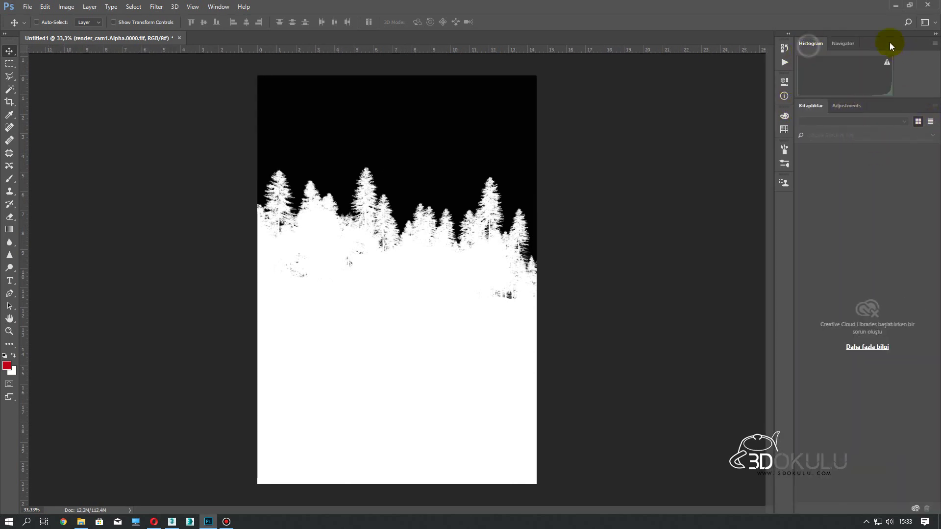
{"action": "left_click", "coordinate": [218, 7]}
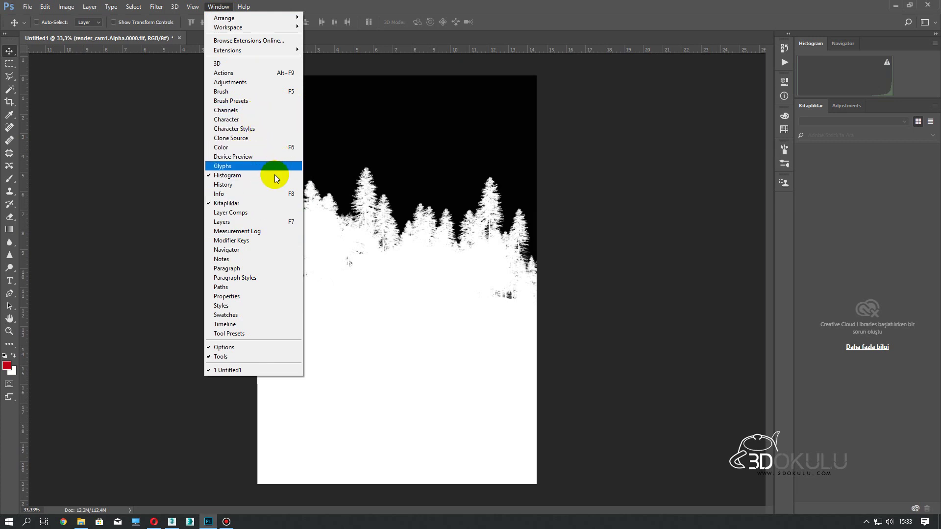
{"action": "left_click", "coordinate": [251, 222]}
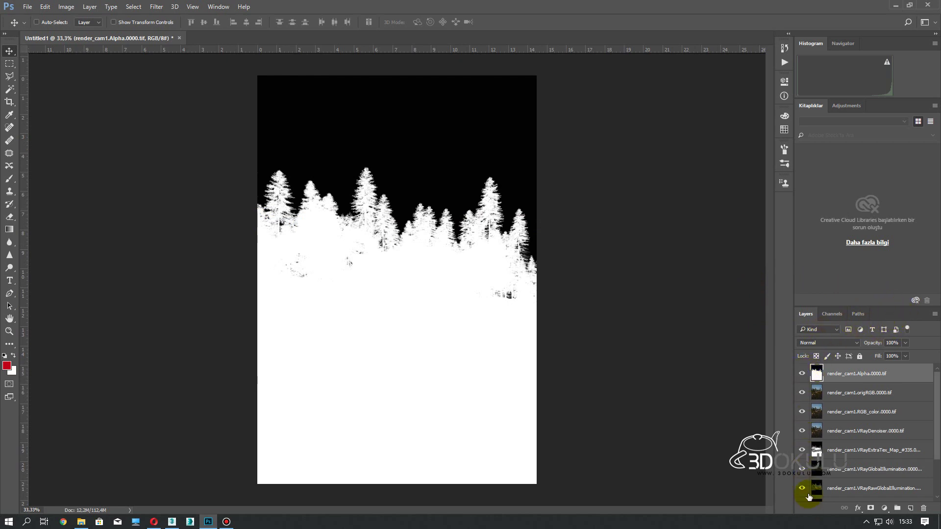
Step: Hide the Alpha layer and zoom into the house to compare origRGB on and off
{"action": "left_click", "coordinate": [803, 374]}
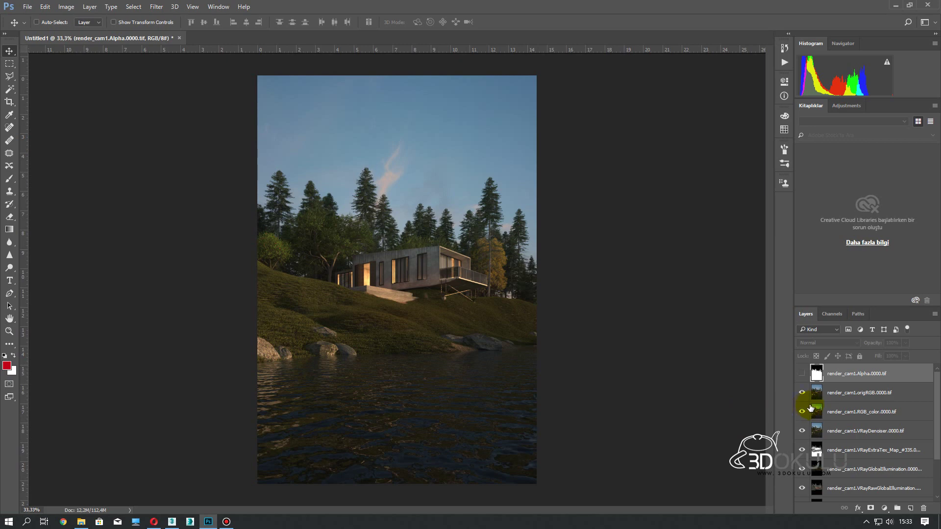
{"action": "left_click", "coordinate": [880, 392]}
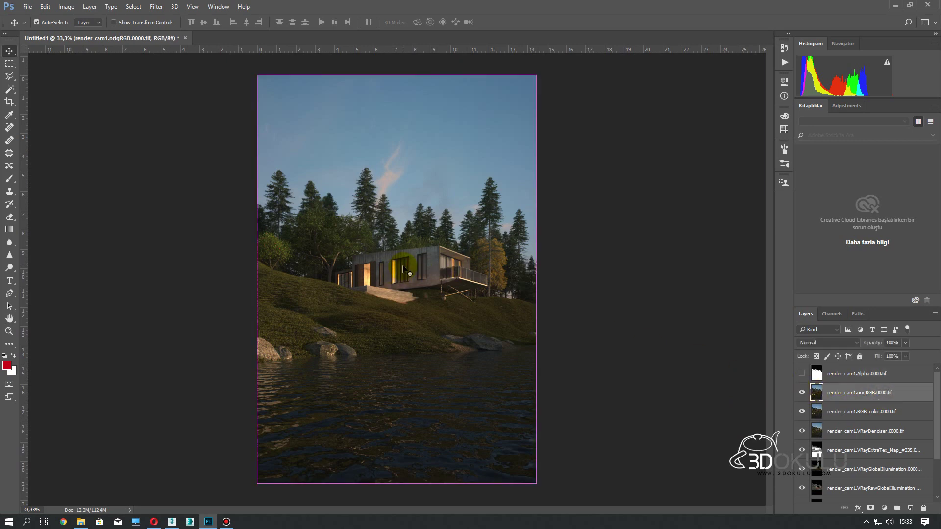
{"action": "scroll", "coordinate": [432, 270], "scroll_direction": "up", "scroll_amount": 1}
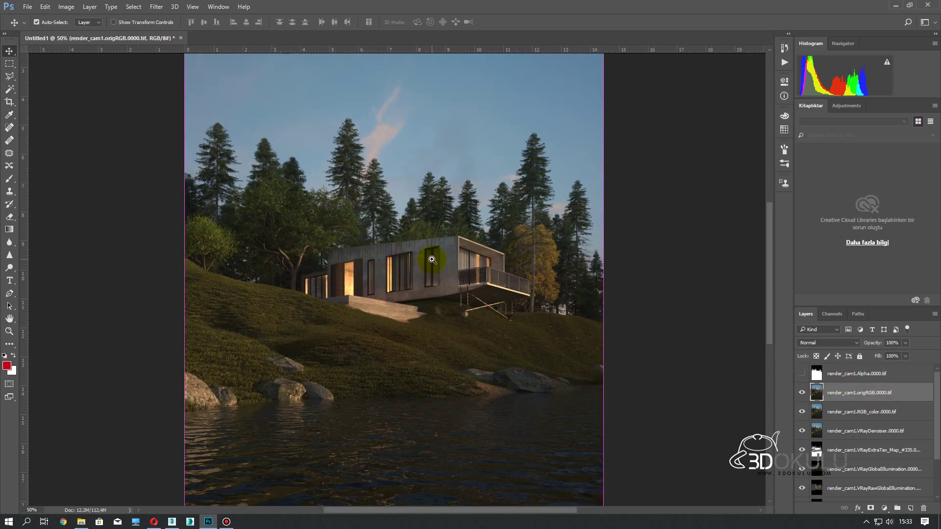
{"action": "left_click", "coordinate": [434, 253]}
{"action": "left_click", "coordinate": [448, 248]}
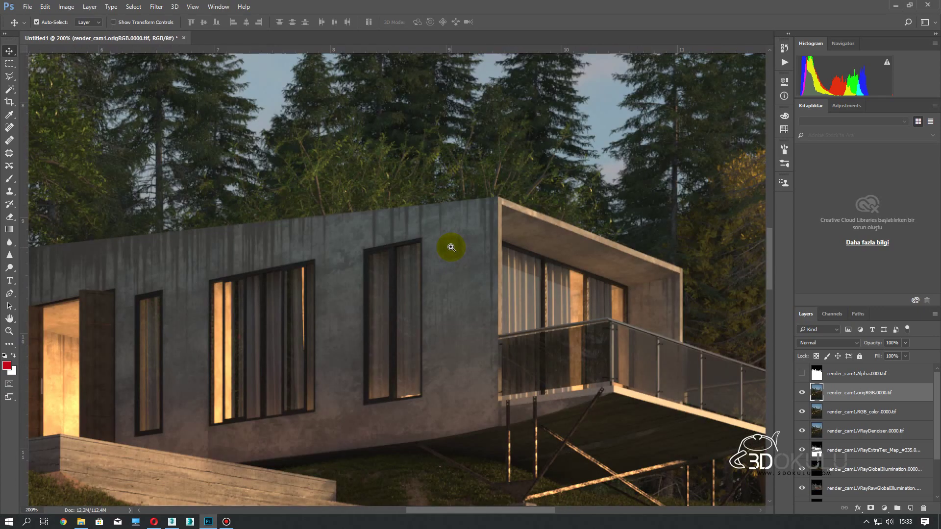
{"action": "left_click", "coordinate": [802, 392]}
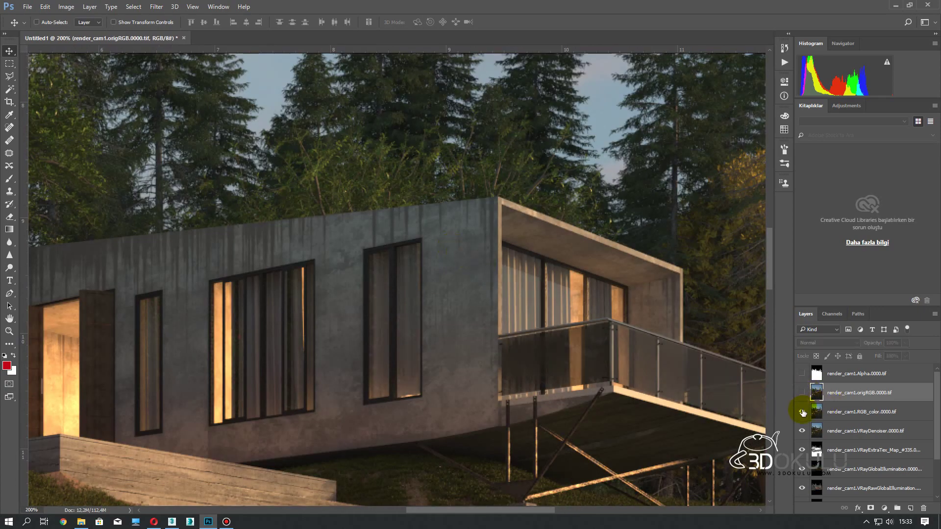
{"action": "left_click", "coordinate": [803, 393]}
{"action": "left_click", "coordinate": [802, 393]}
{"action": "left_click", "coordinate": [655, 472]}
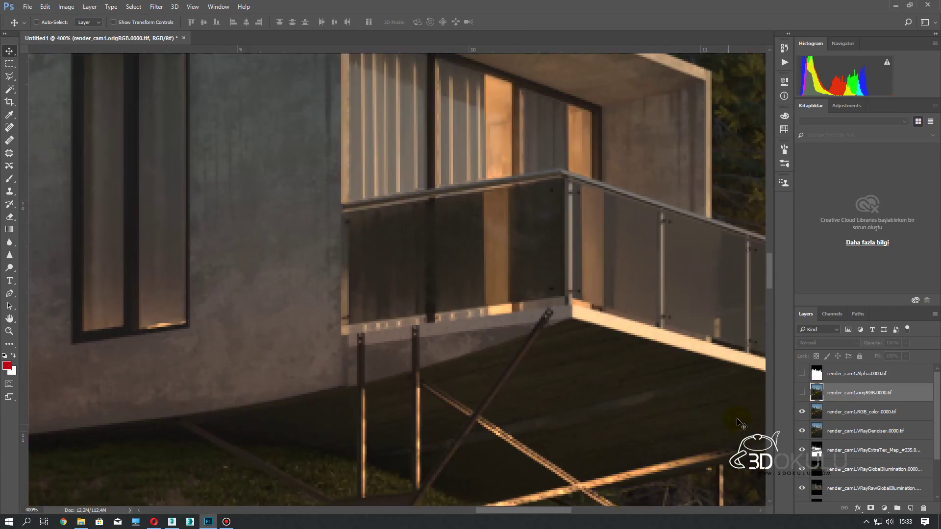
Step: Keep comparing origRGB around the balcony, leave it hidden, and select RGB_color
{"action": "left_click", "coordinate": [803, 393]}
{"action": "left_click", "coordinate": [803, 393]}
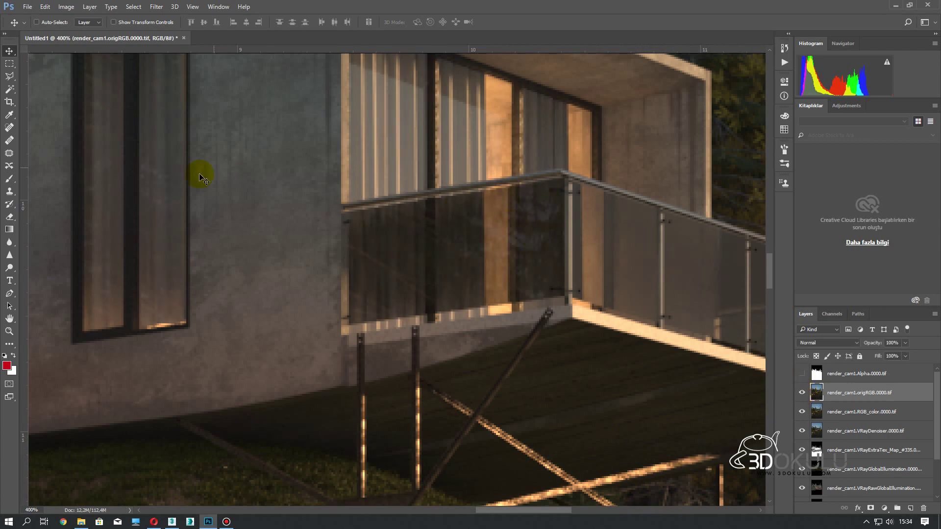
{"action": "left_click", "coordinate": [806, 393]}
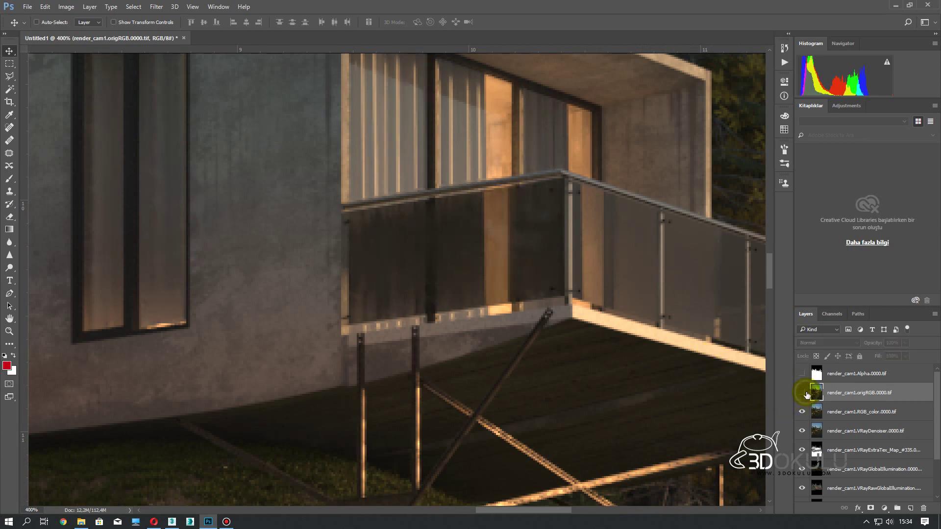
{"action": "left_click", "coordinate": [806, 393]}
{"action": "left_click", "coordinate": [806, 393]}
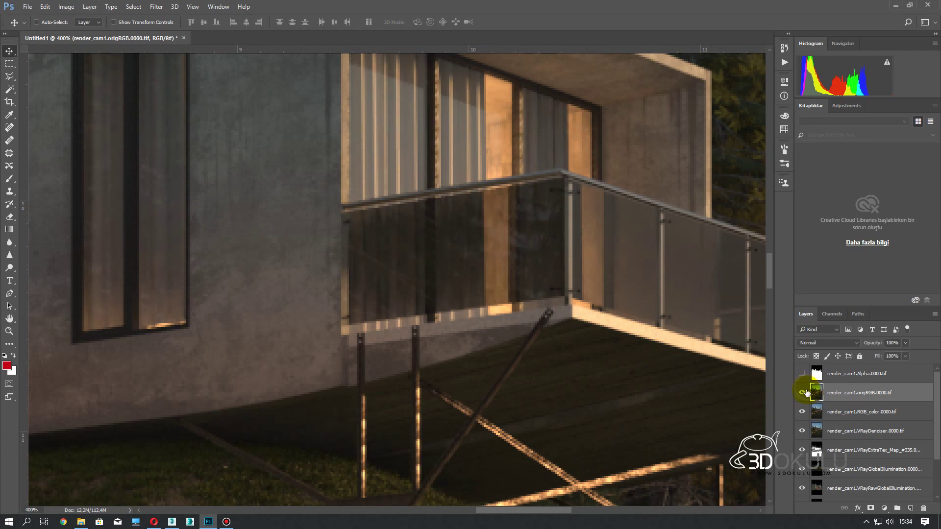
{"action": "left_click", "coordinate": [820, 380]}
{"action": "left_click_drag", "start_coordinate": [826, 385], "coordinate": [858, 397]}
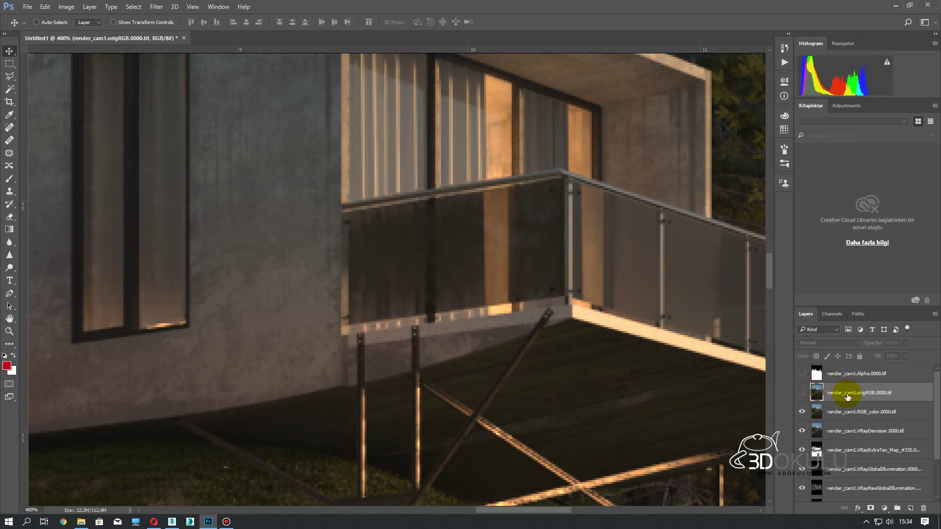
{"action": "left_click", "coordinate": [847, 416]}
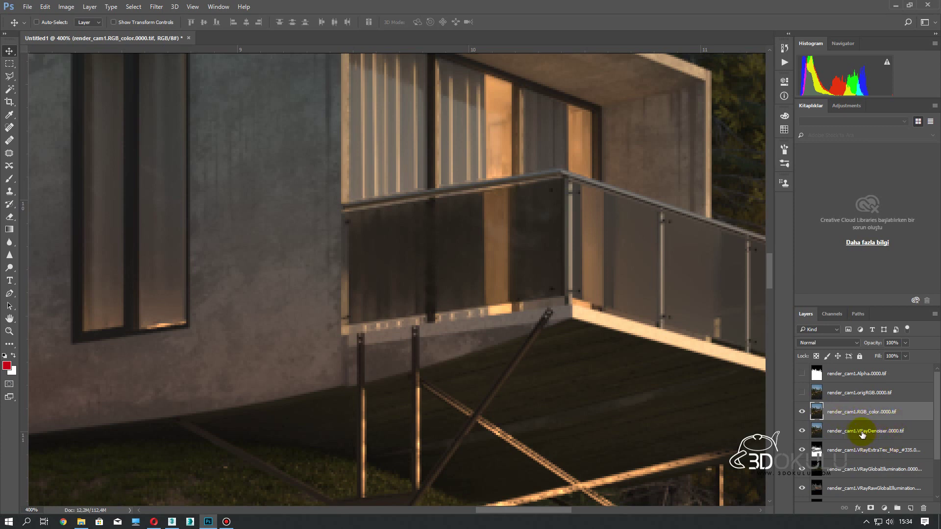
Step: Delete the VRayDenoiser layer and check RGB_color on and off
{"action": "left_click", "coordinate": [863, 434]}
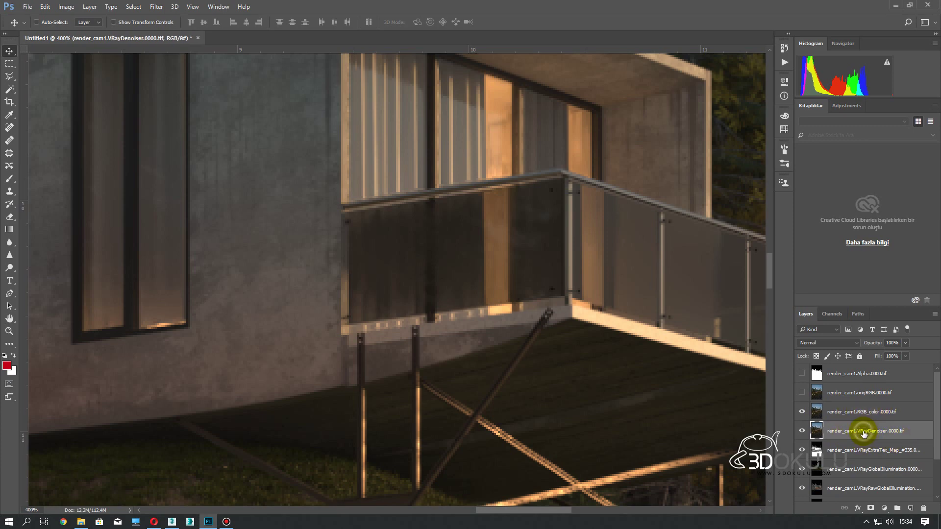
{"action": "left_click", "coordinate": [923, 509]}
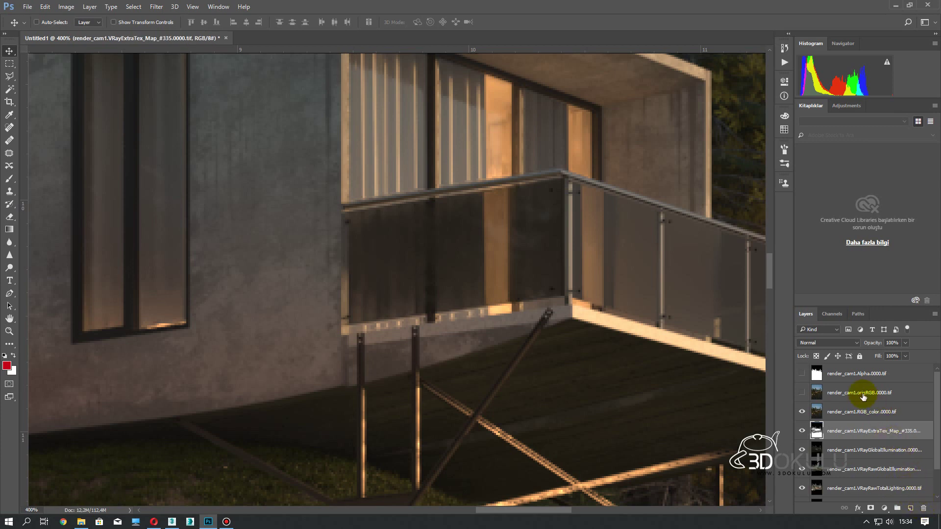
{"action": "left_click", "coordinate": [802, 414]}
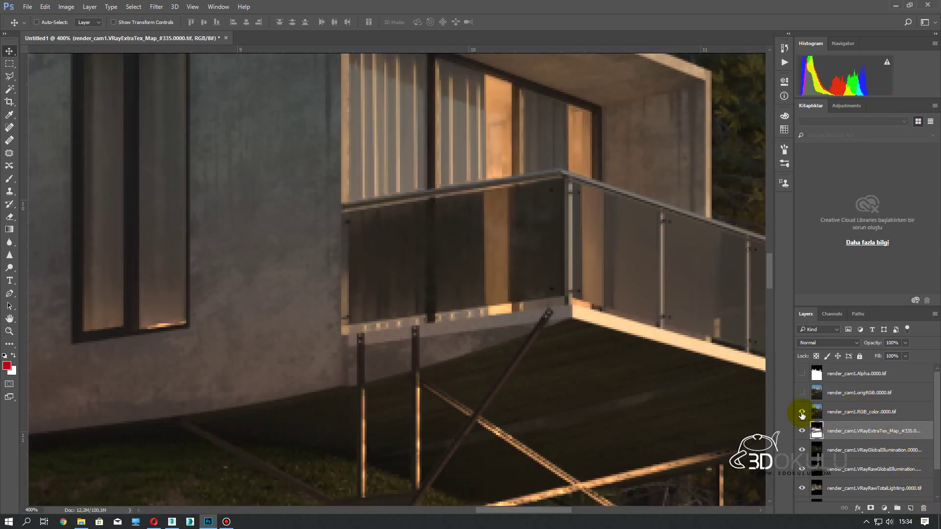
{"action": "left_click", "coordinate": [861, 413]}
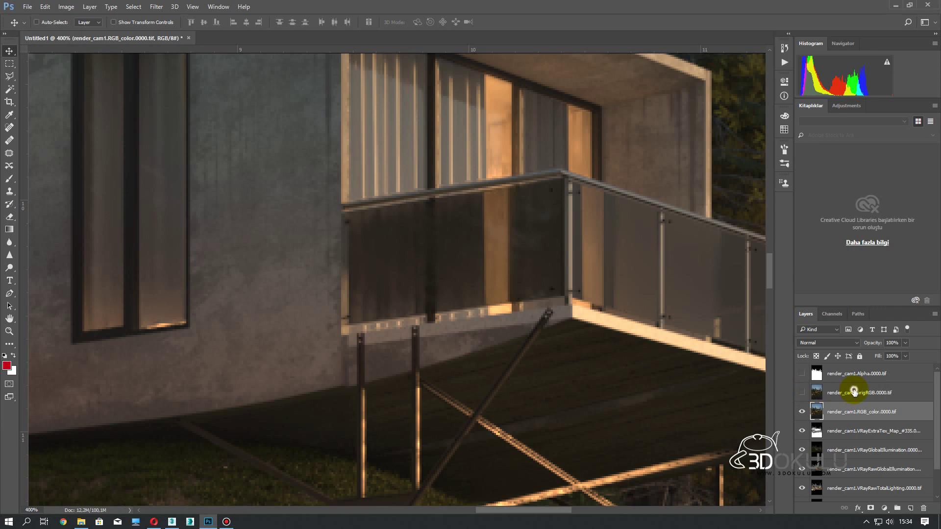
Step: Delete the origRGB layer and fit the image on screen
{"action": "left_click", "coordinate": [852, 392]}
{"action": "left_click", "coordinate": [801, 394]}
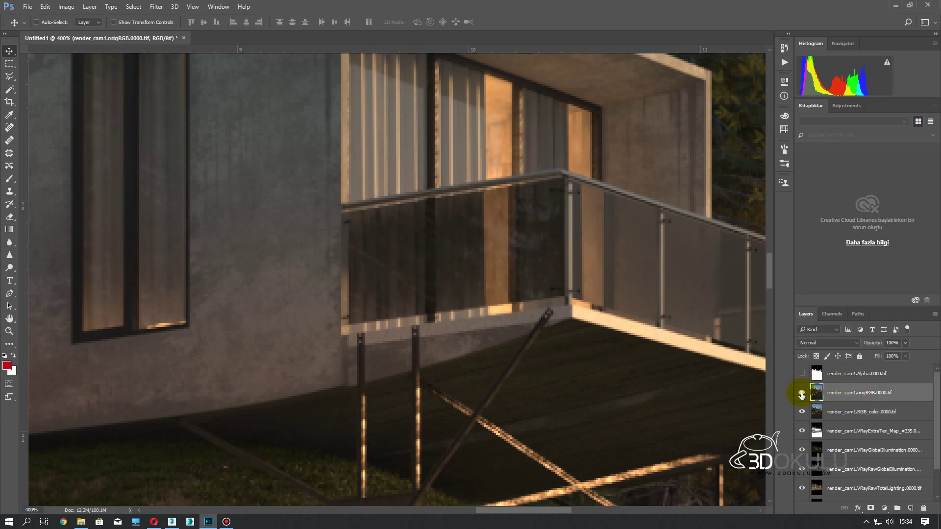
{"action": "left_click", "coordinate": [802, 395]}
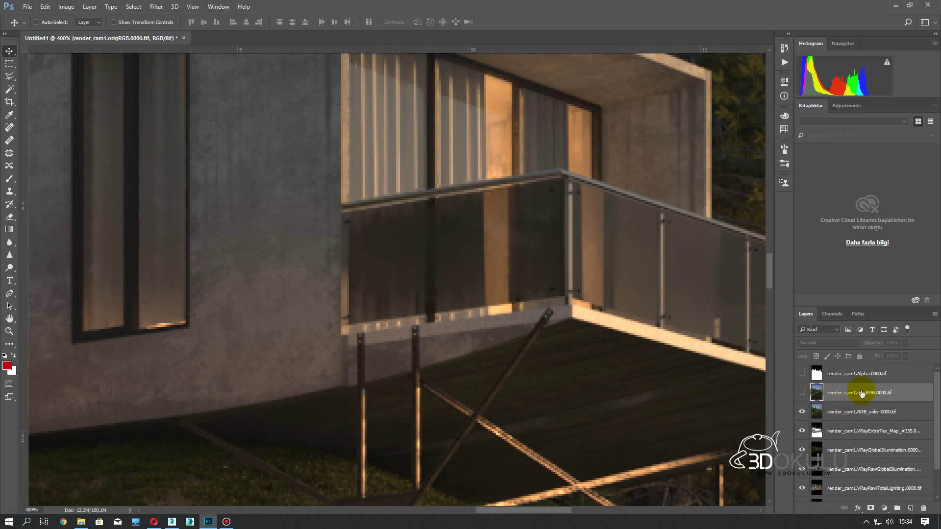
{"action": "left_click", "coordinate": [924, 508]}
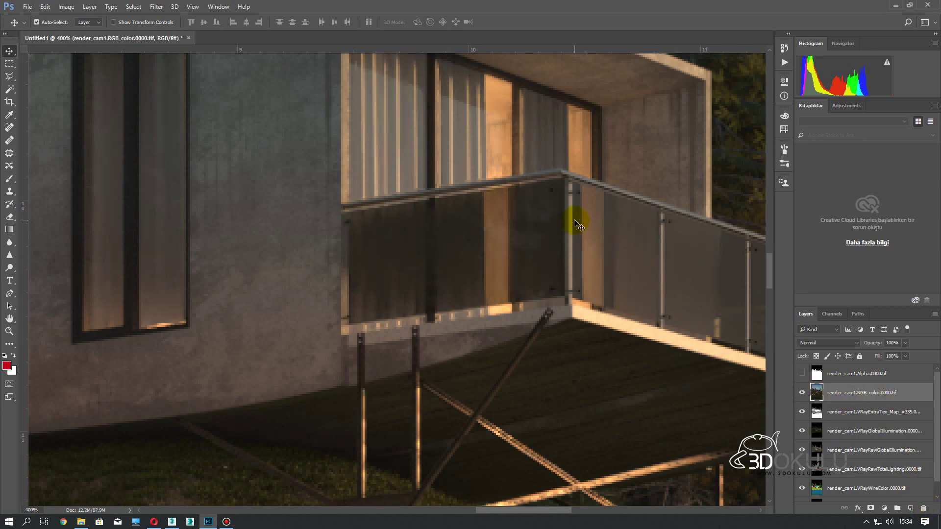
{"action": "right_click", "coordinate": [575, 192]}
{"action": "left_click", "coordinate": [586, 194]}
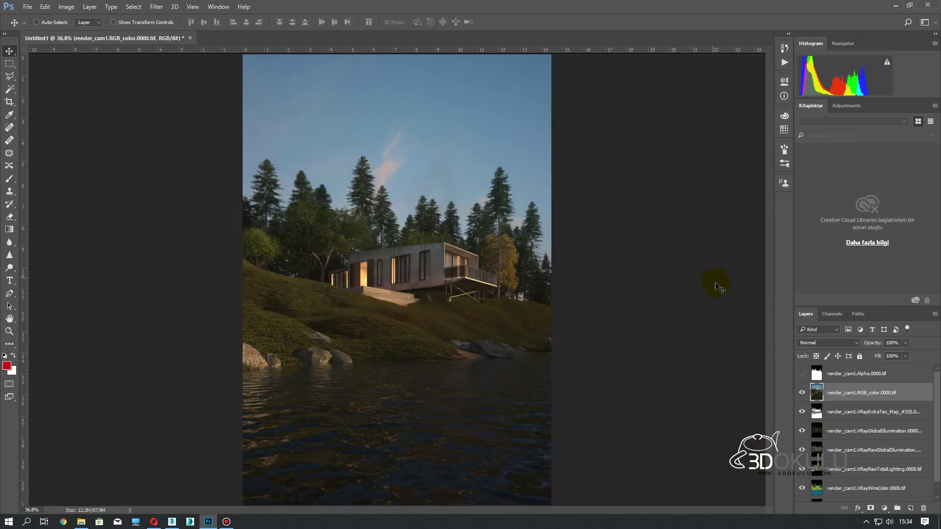
Step: Move VRayExtraTex_Map above RGB_color and set it to Multiply blend mode
{"action": "left_click", "coordinate": [848, 411]}
{"action": "left_click_drag", "start_coordinate": [847, 413], "coordinate": [907, 392]}
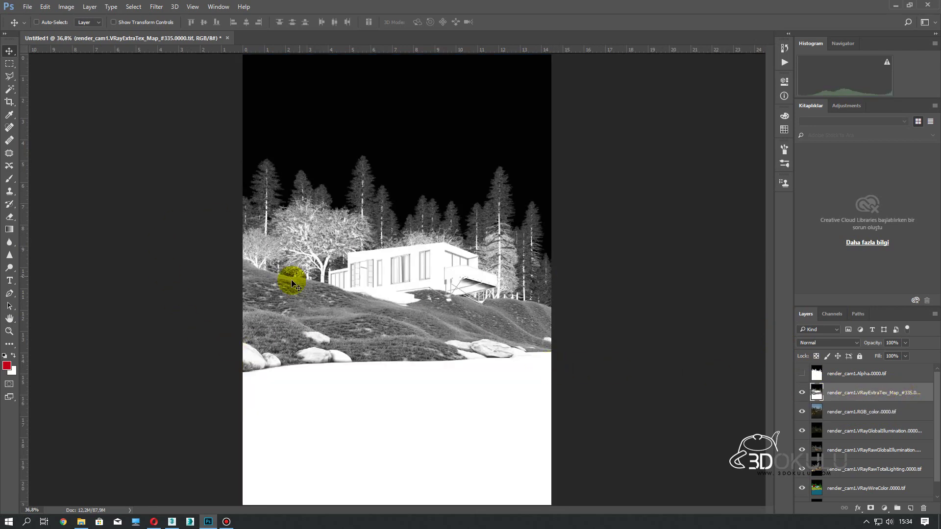
{"action": "key", "text": "ctrl"}
{"action": "mouse_move", "coordinate": [455, 252]}
{"action": "left_mouse_down"}
{"action": "mouse_move", "coordinate": [445, 248]}
{"action": "mouse_move", "coordinate": [693, 335]}
{"action": "left_mouse_up"}
{"action": "left_click", "coordinate": [817, 341]}
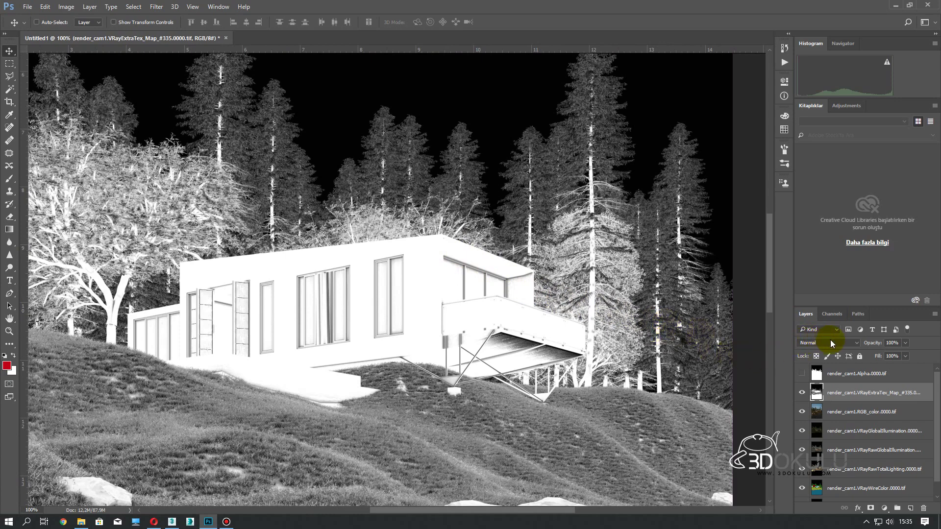
{"action": "left_click", "coordinate": [834, 343]}
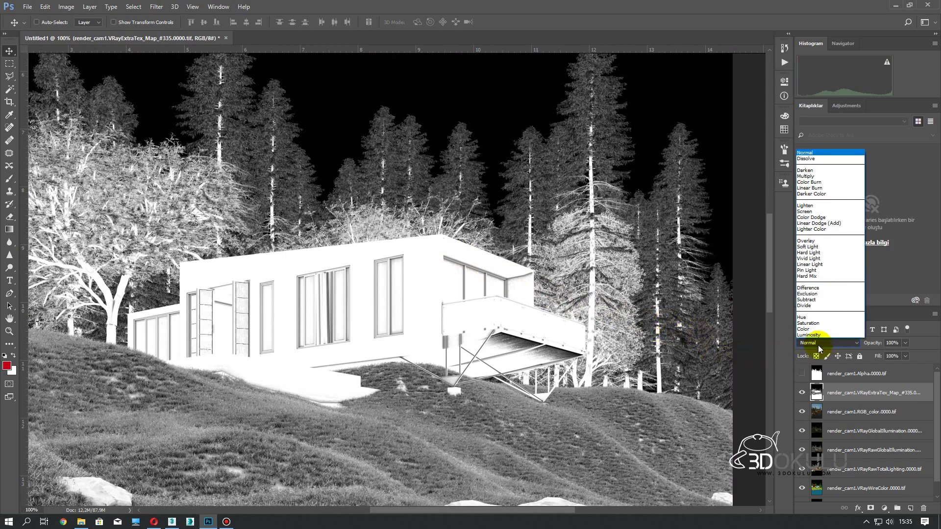
{"action": "left_click", "coordinate": [823, 176]}
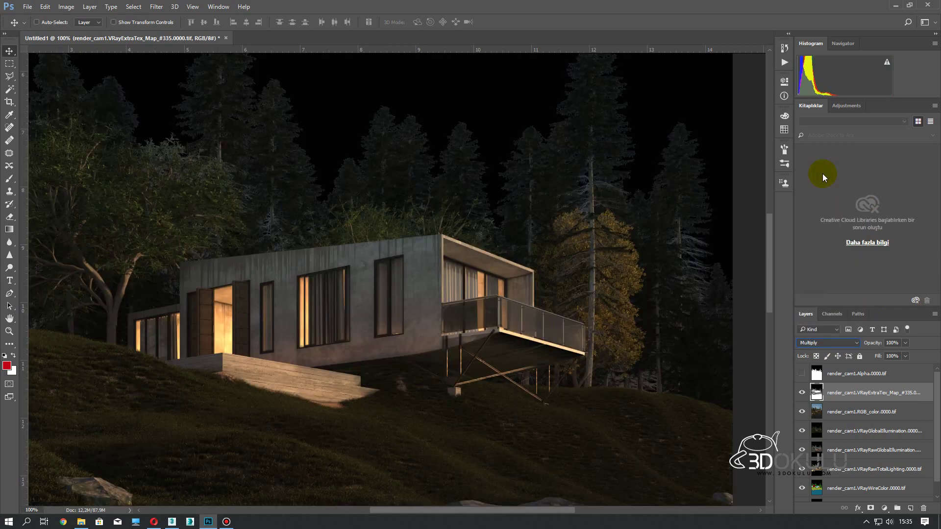
{"action": "left_click", "coordinate": [803, 392]}
{"action": "left_click", "coordinate": [802, 392]}
Step: Load the Alpha 1 channel as a selection from the Channels list
{"action": "left_click", "coordinate": [832, 315]}
{"action": "mouse_move", "coordinate": [842, 407]}
{"action": "left_mouse_down"}
{"action": "mouse_move", "coordinate": [825, 409]}
{"action": "mouse_move", "coordinate": [835, 410]}
{"action": "left_mouse_up"}
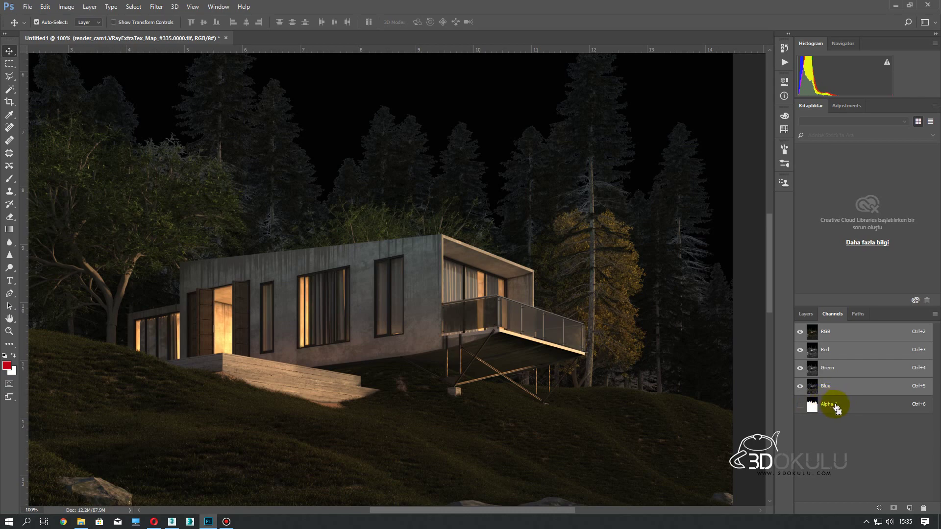
{"action": "left_click", "coordinate": [836, 408], "text": "ctrl"}
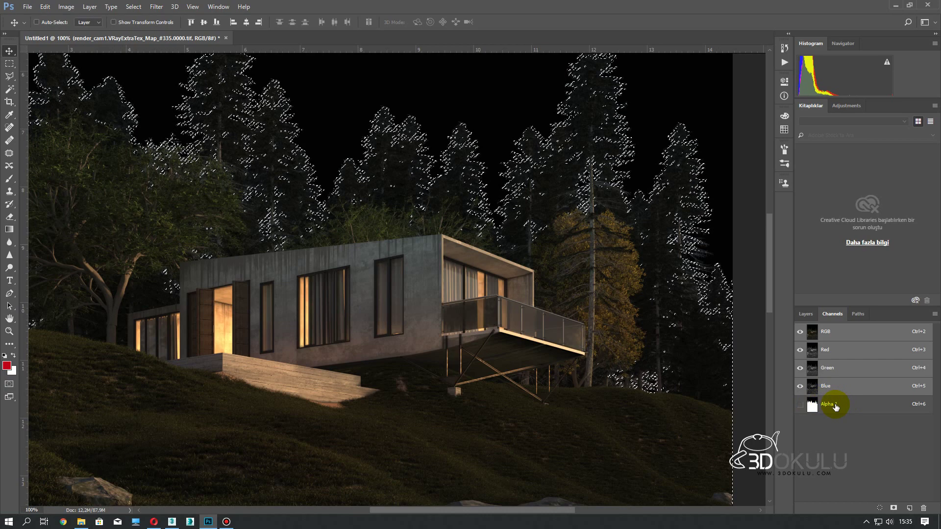
Step: Invert the selection and delete the black sky from the ExtraTex layer, then deselect
{"action": "left_click", "coordinate": [805, 313]}
{"action": "left_click", "coordinate": [142, 7]}
{"action": "left_click", "coordinate": [150, 45]}
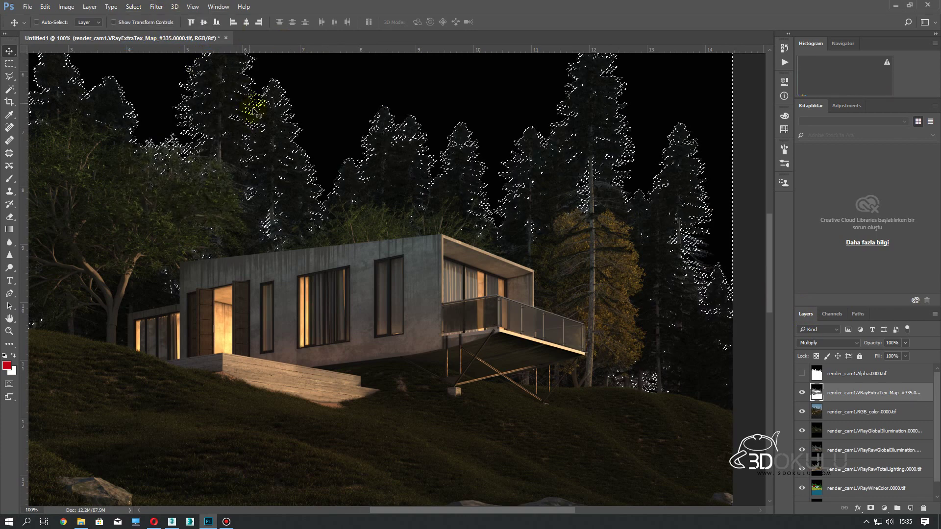
{"action": "key", "text": "Delete"}
{"action": "key", "text": "ctrl+d"}
{"action": "left_click", "coordinate": [381, 103]}
{"action": "scroll", "coordinate": [433, 137], "scroll_direction": "down", "scroll_amount": 3}
{"action": "scroll", "coordinate": [443, 228], "scroll_direction": "down", "scroll_amount": 2}
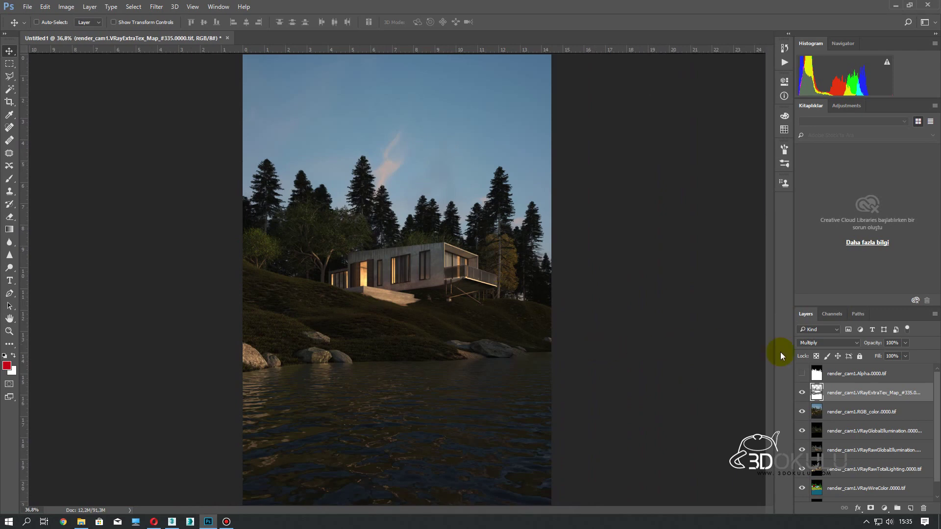
Step: Lower the ExtraTex layer to 28% opacity, compare it on and off, and fit on screen
{"action": "left_click", "coordinate": [802, 393]}
{"action": "left_click", "coordinate": [802, 392]}
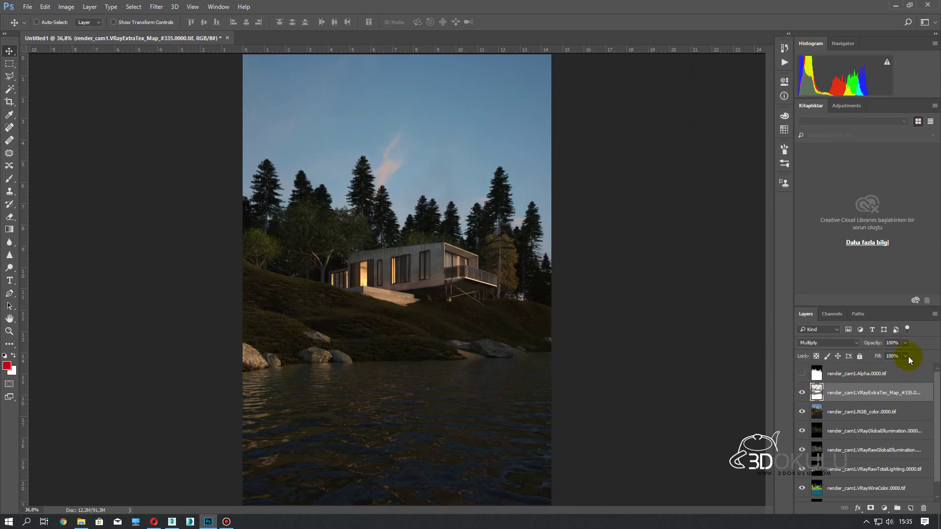
{"action": "left_click_drag", "start_coordinate": [883, 356], "coordinate": [873, 354]}
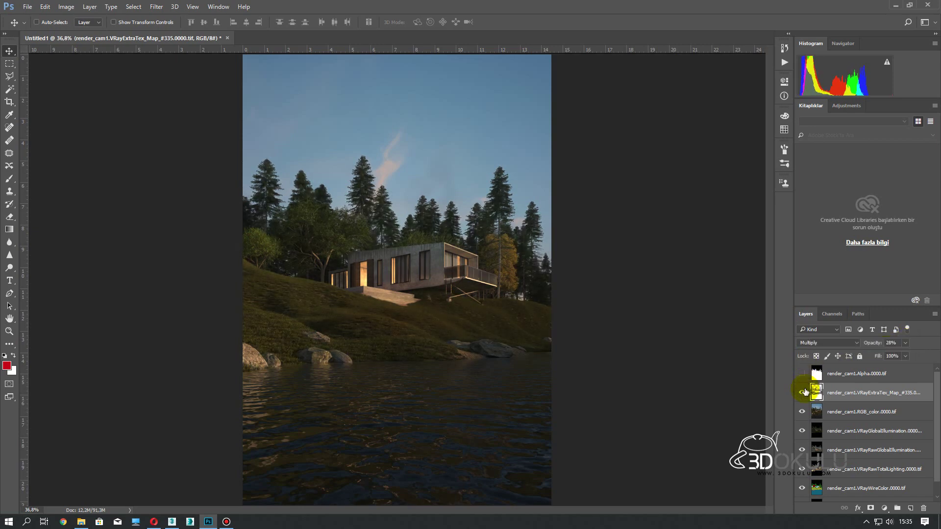
{"action": "left_click", "coordinate": [346, 332], "text": "ctrl"}
{"action": "left_click", "coordinate": [347, 333], "text": "ctrl"}
{"action": "left_click", "coordinate": [802, 391]}
{"action": "left_click", "coordinate": [801, 392]}
{"action": "left_click", "coordinate": [802, 392]}
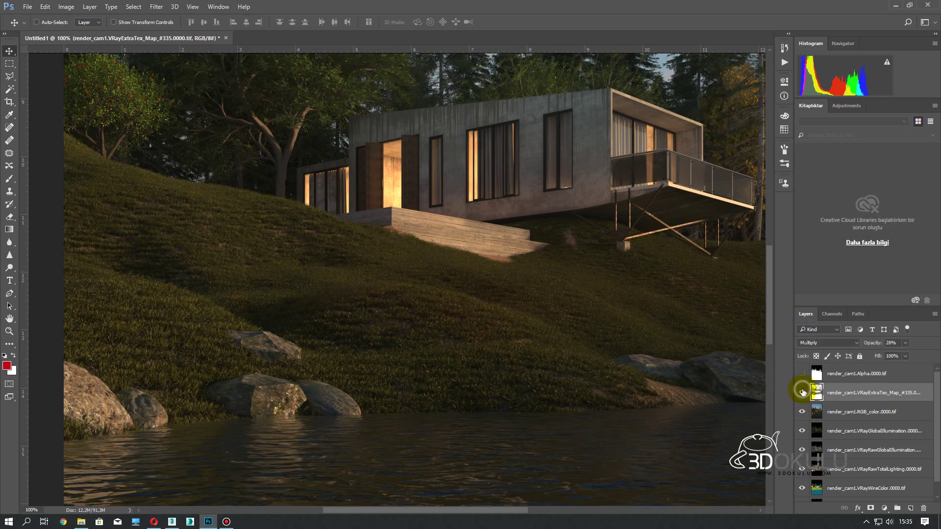
{"action": "left_click", "coordinate": [802, 392]}
{"action": "right_click", "coordinate": [615, 241]}
{"action": "left_click", "coordinate": [621, 247]}
{"action": "left_click", "coordinate": [23, 204]}
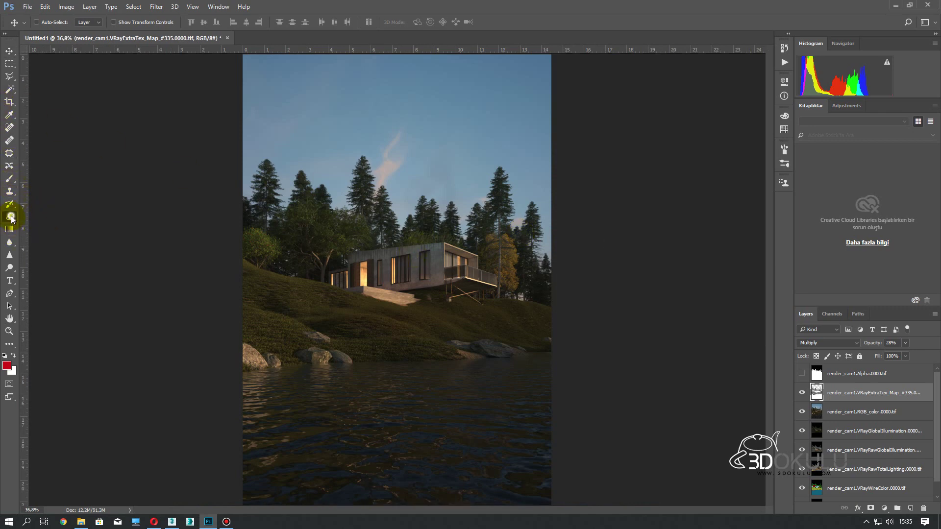
Step: Erase the ExtraTex darkening over the grass, trees and water with the Eraser
{"action": "left_click", "coordinate": [10, 217]}
{"action": "left_click", "coordinate": [153, 22]}
{"action": "left_click", "coordinate": [155, 24]}
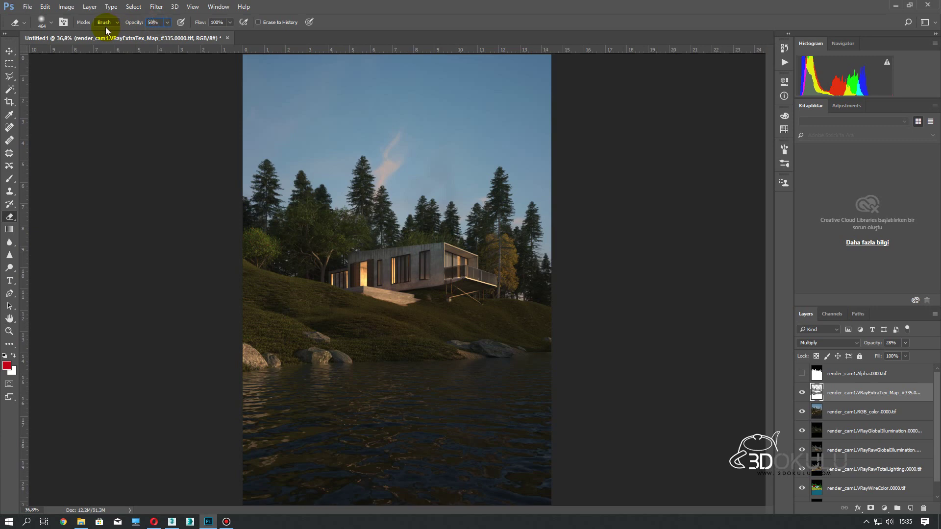
{"action": "left_click_drag", "start_coordinate": [282, 314], "coordinate": [282, 340]}
{"action": "key", "text": "Return"}
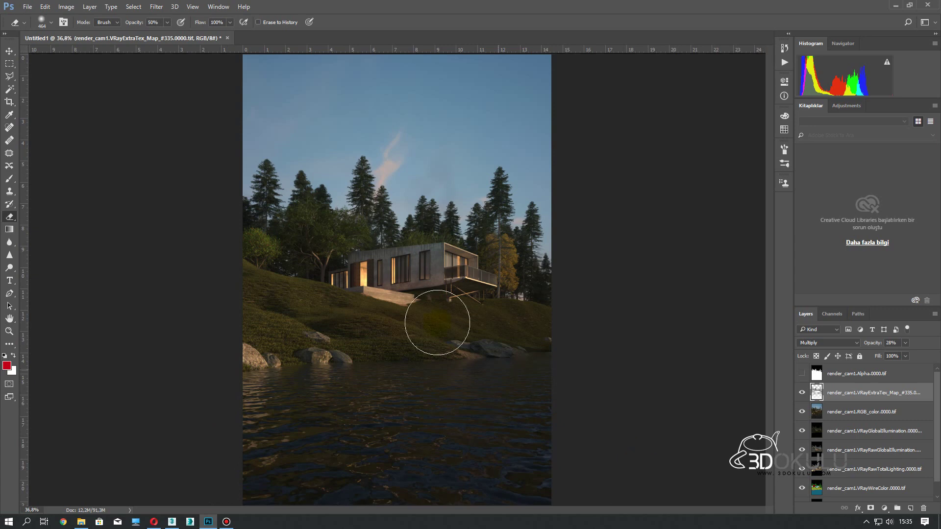
{"action": "left_click", "coordinate": [154, 23]}
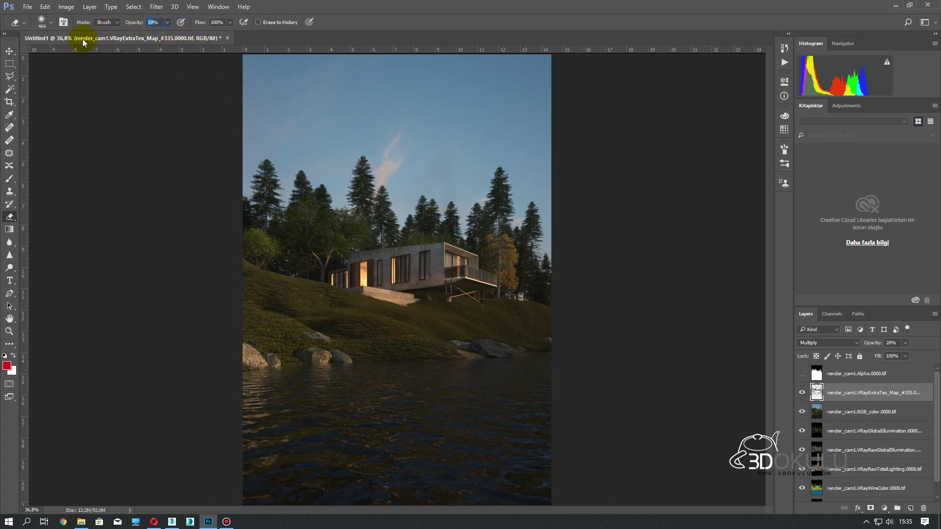
{"action": "left_click", "coordinate": [83, 39]}
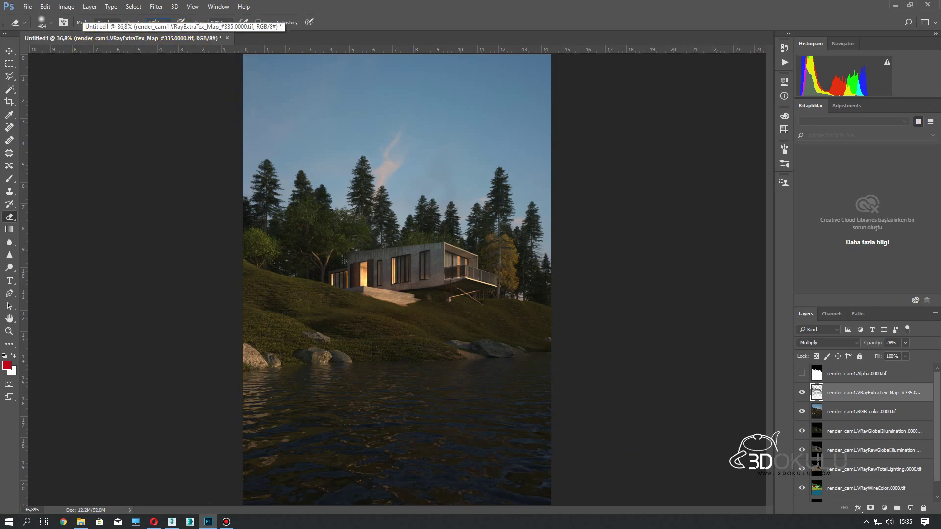
{"action": "mouse_move", "coordinate": [438, 179]}
{"action": "left_mouse_down"}
{"action": "mouse_move", "coordinate": [241, 235]}
{"action": "mouse_move", "coordinate": [596, 481]}
{"action": "left_mouse_up"}
{"action": "left_click_drag", "start_coordinate": [388, 445], "coordinate": [320, 401]}
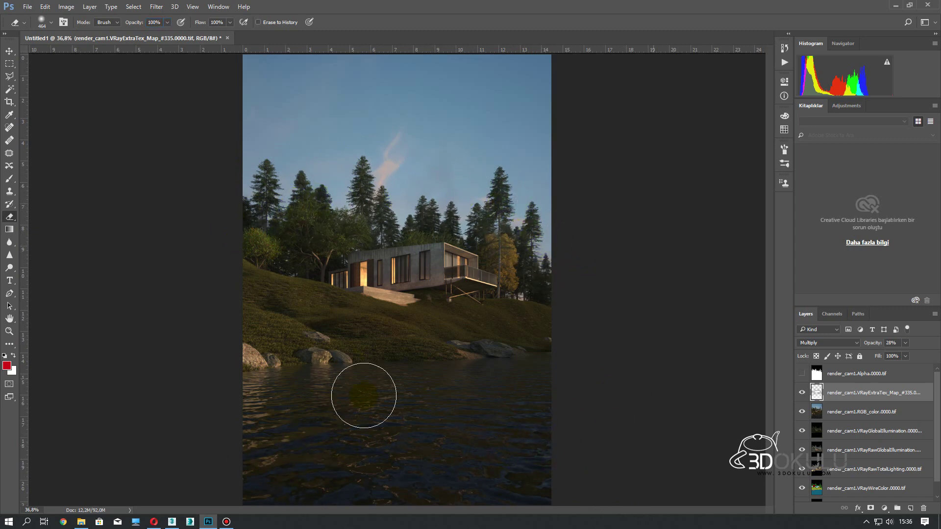
Step: Raise the ExtraTex layer opacity to 57% and compare it on and off
{"action": "left_click", "coordinate": [802, 392]}
{"action": "left_click", "coordinate": [802, 393]}
{"action": "left_click", "coordinate": [802, 393]}
{"action": "left_click", "coordinate": [802, 392]}
{"action": "left_click", "coordinate": [802, 393]}
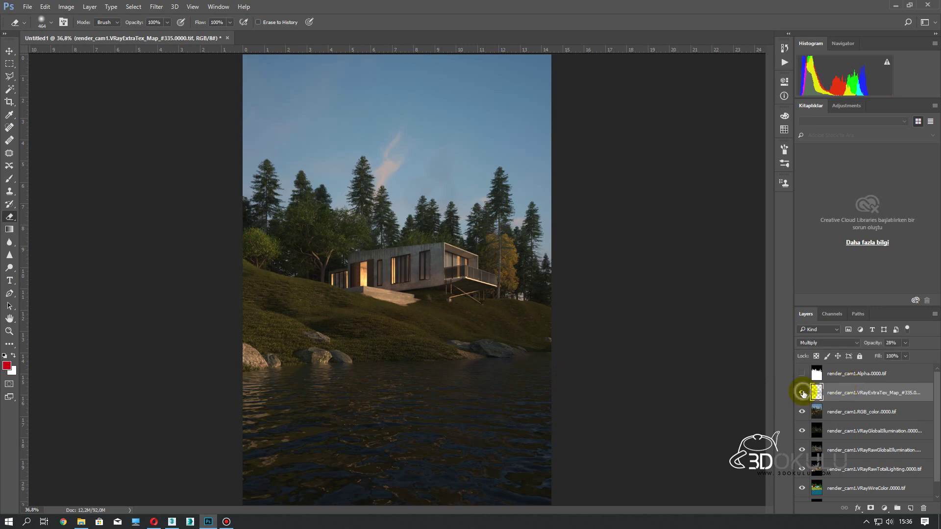
{"action": "key", "text": "ctrl+plus"}
{"action": "key", "text": "ctrl+plus"}
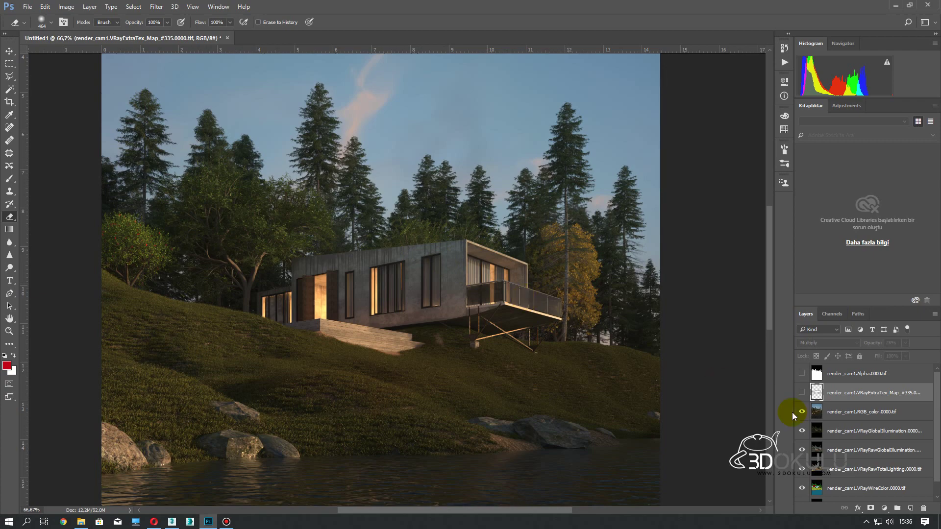
{"action": "left_click", "coordinate": [802, 393]}
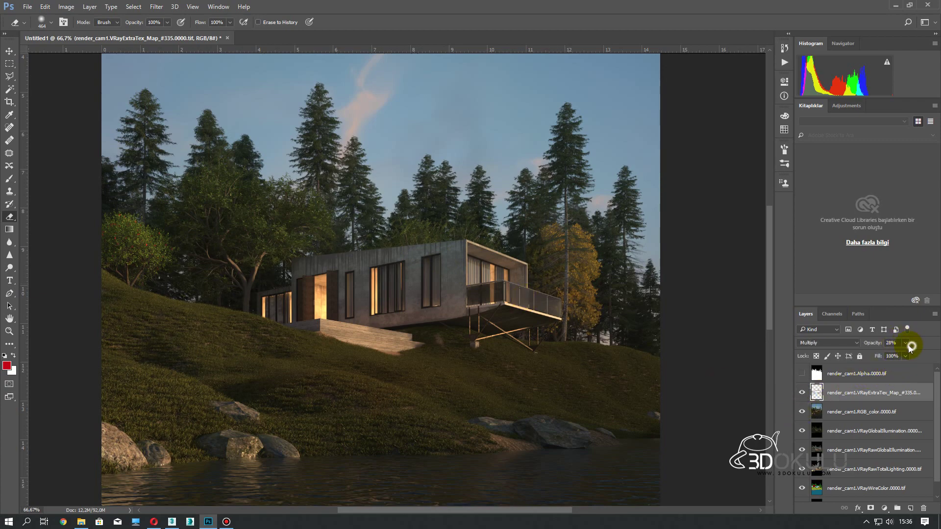
{"action": "left_click_drag", "start_coordinate": [908, 356], "coordinate": [916, 354]}
{"action": "left_click", "coordinate": [802, 392]}
{"action": "left_click", "coordinate": [802, 392]}
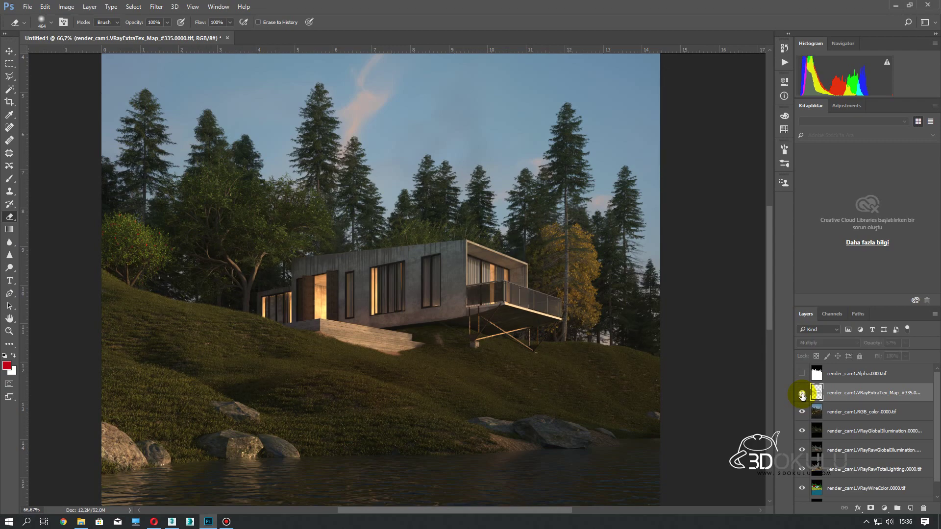
{"action": "left_click", "coordinate": [546, 275], "text": "ctrl"}
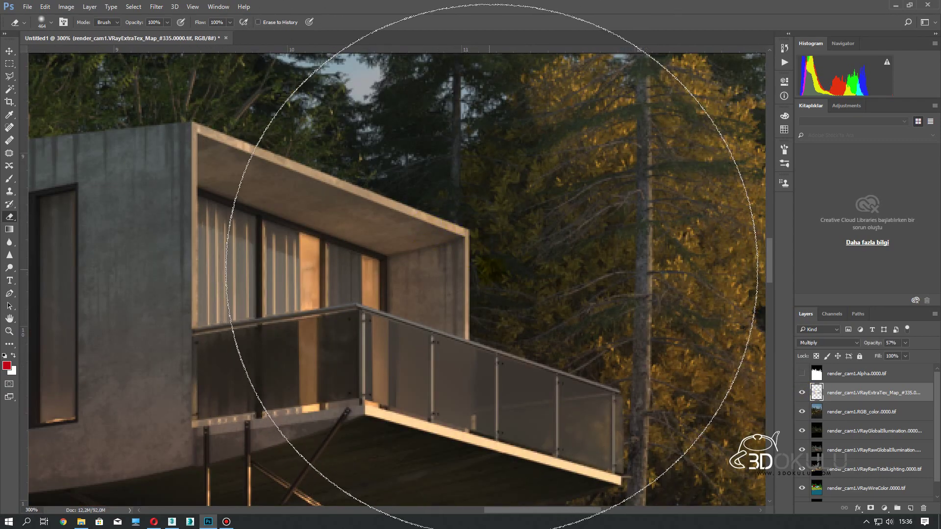
{"action": "left_click", "coordinate": [9, 50]}
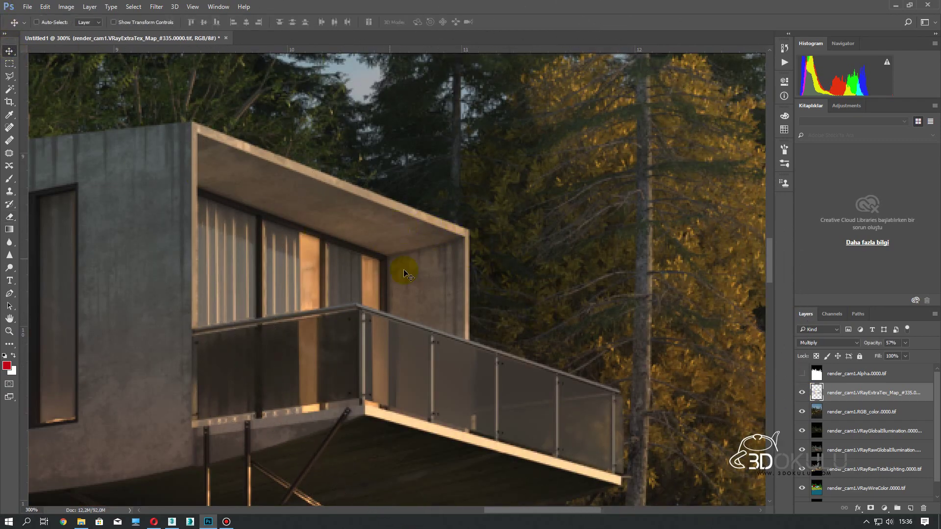
{"action": "left_click", "coordinate": [801, 392]}
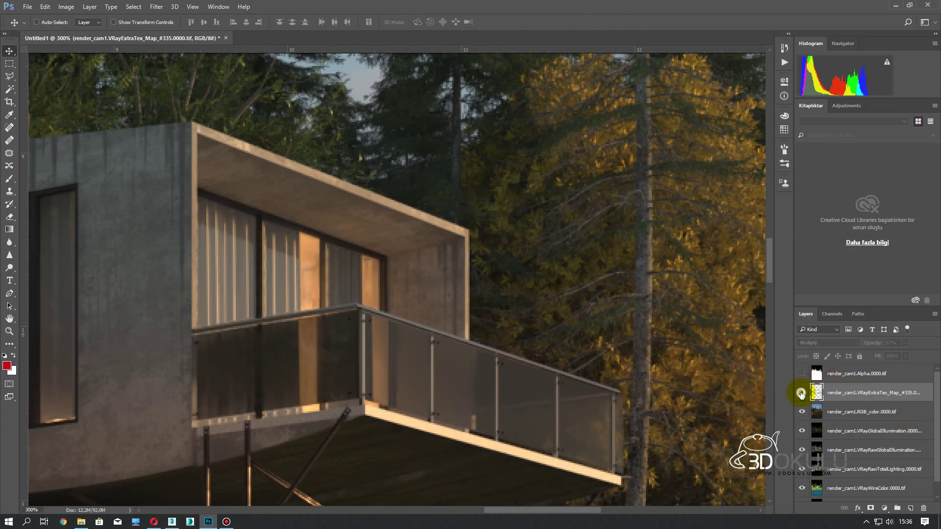
{"action": "left_click", "coordinate": [802, 392]}
{"action": "key", "text": "ctrl+0"}
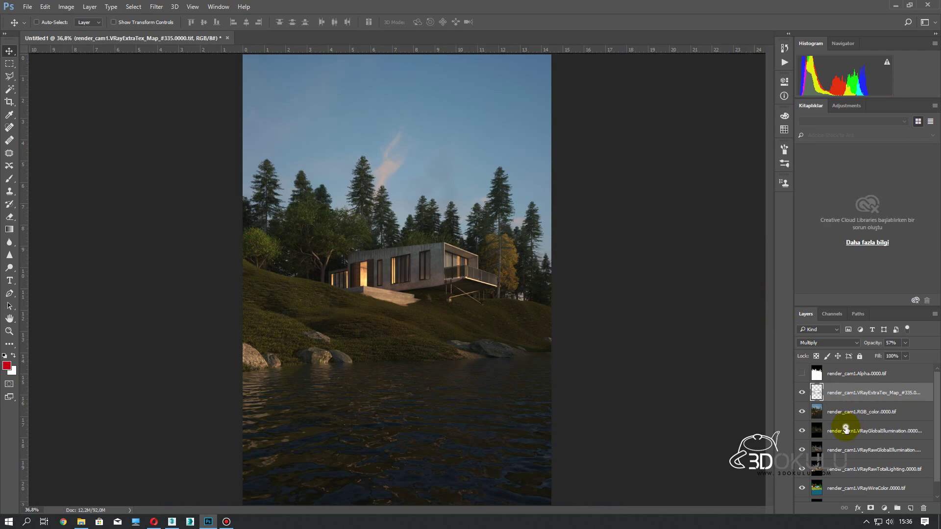
Step: Move GlobalIllumination above ExtraTex and trial Overlay, Soft Light, Hard Light, Hue and Exclusion blends
{"action": "left_click_drag", "start_coordinate": [847, 431], "coordinate": [880, 388]}
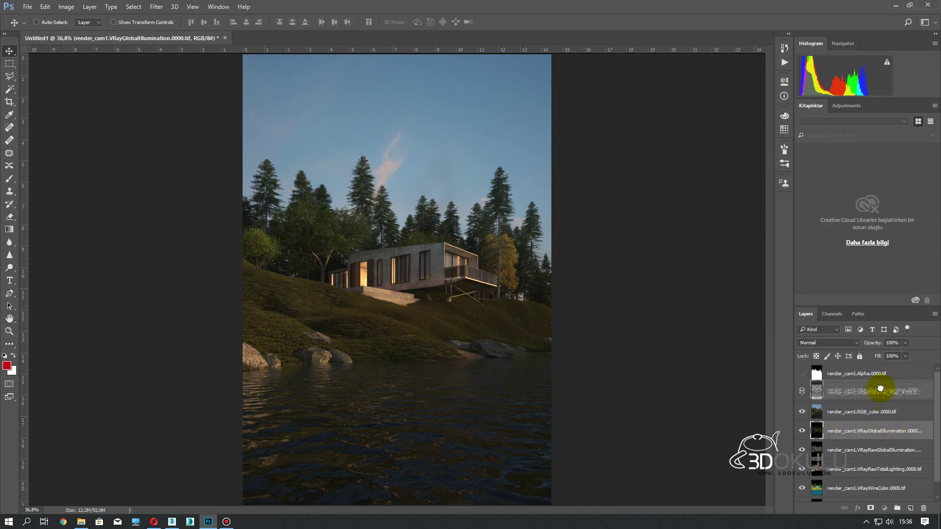
{"action": "left_click_drag", "start_coordinate": [881, 389], "coordinate": [881, 390]}
{"action": "left_click", "coordinate": [830, 345]}
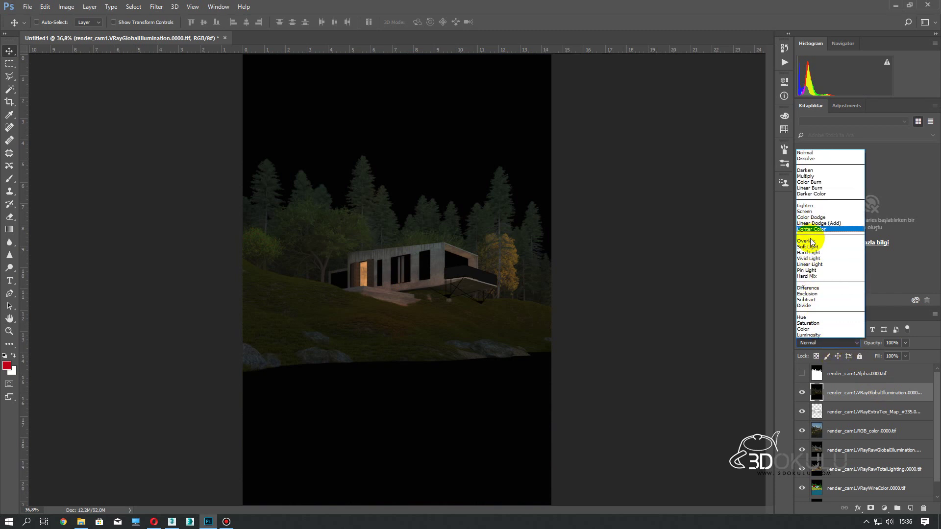
{"action": "left_click", "coordinate": [811, 241]}
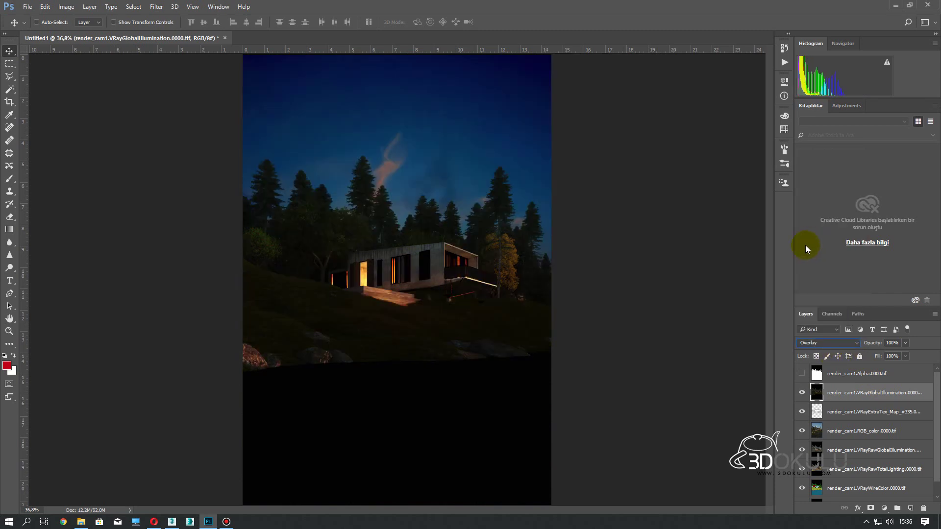
{"action": "key", "text": "Down"}
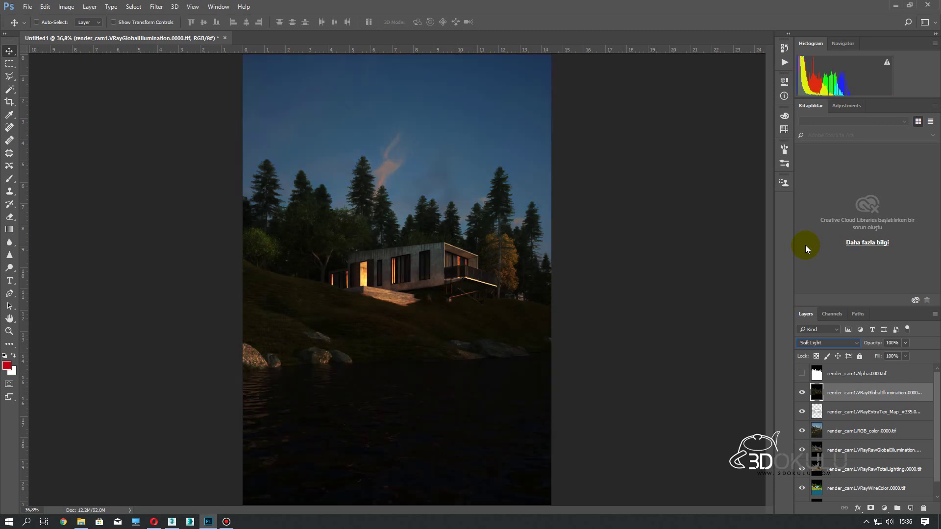
{"action": "key", "text": "Down"}
{"action": "key", "text": "Down"}
{"action": "key", "text": "Down"}
{"action": "key", "text": "Down"}
{"action": "key", "text": "Down"}
{"action": "key", "text": "Down"}
{"action": "key", "text": "Down"}
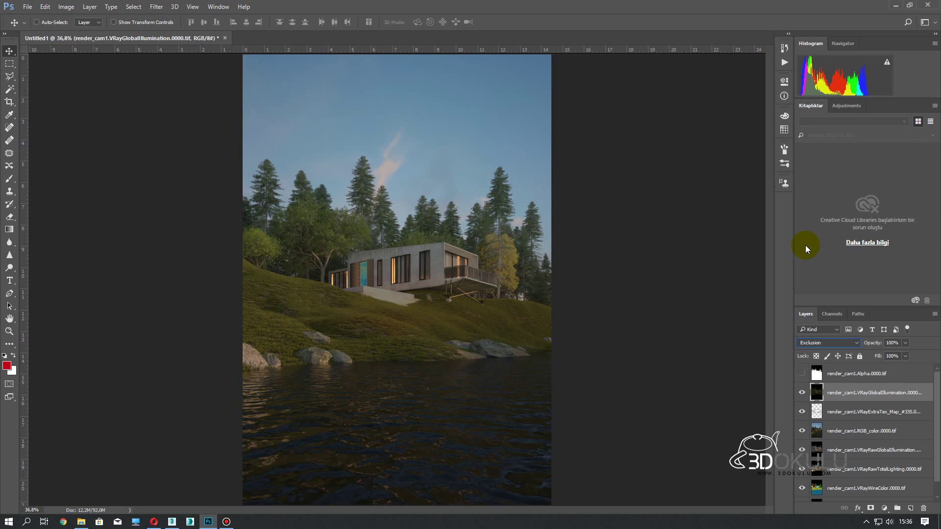
{"action": "key", "text": "Down"}
{"action": "key", "text": "Down"}
{"action": "key", "text": "Down"}
{"action": "key", "text": "Up"}
{"action": "key", "text": "Up"}
{"action": "key", "text": "Up"}
{"action": "key", "text": "Up"}
{"action": "key", "text": "Up"}
{"action": "key", "text": "Up"}
{"action": "key", "text": "Up"}
{"action": "key", "text": "Up"}
{"action": "key", "text": "Up"}
{"action": "key", "text": "Up"}
{"action": "key", "text": "Up"}
{"action": "key", "text": "Up"}
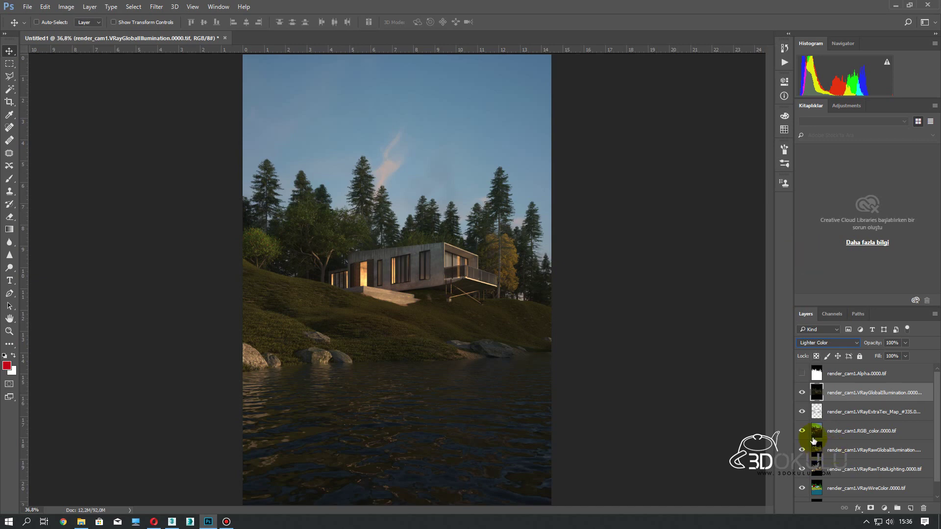
Step: Blend GlobalIllumination as Soft Light at 9% opacity and zoom to 100% on the house
{"action": "left_click", "coordinate": [803, 392]}
{"action": "left_click", "coordinate": [828, 343]}
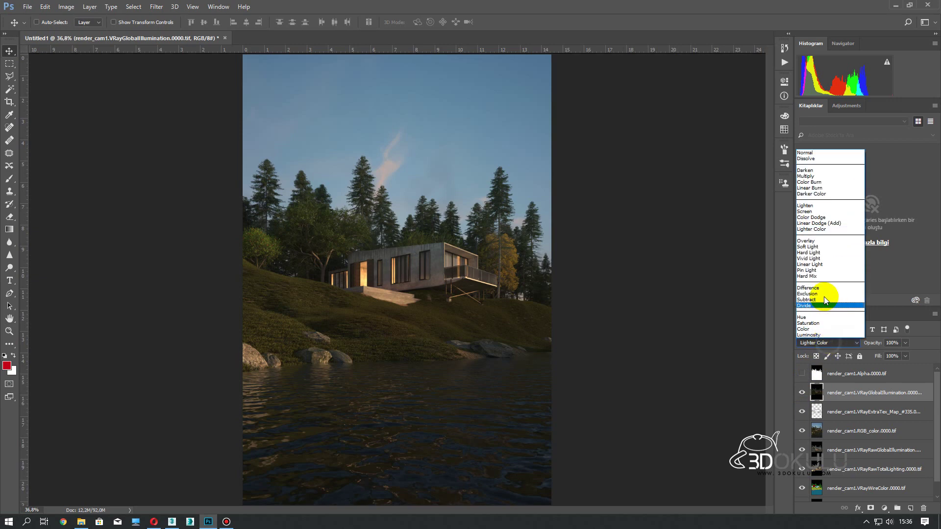
{"action": "left_click", "coordinate": [813, 247]}
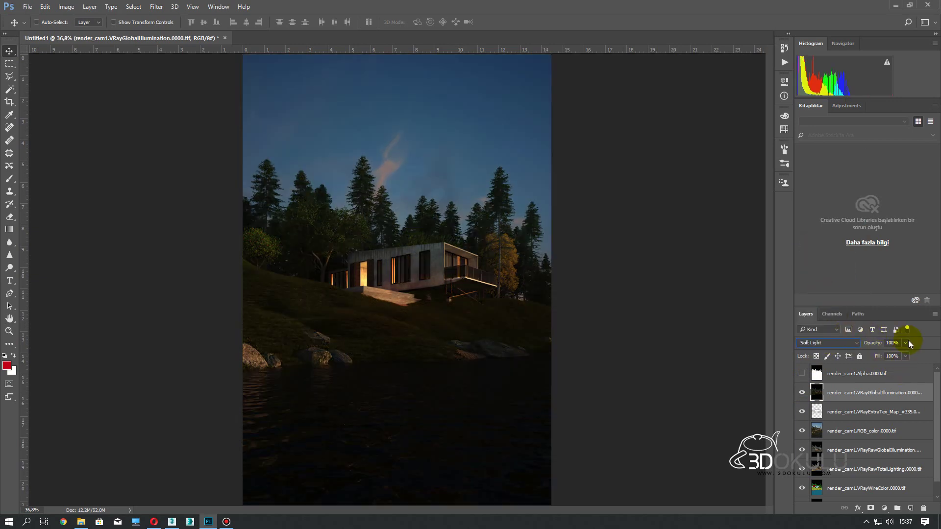
{"action": "left_click", "coordinate": [875, 356]}
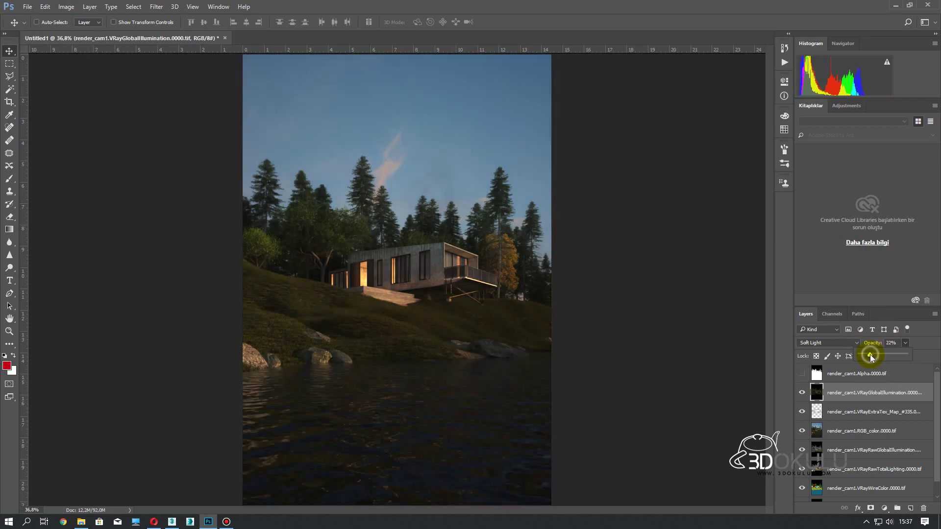
{"action": "left_click_drag", "start_coordinate": [870, 355], "coordinate": [863, 355]}
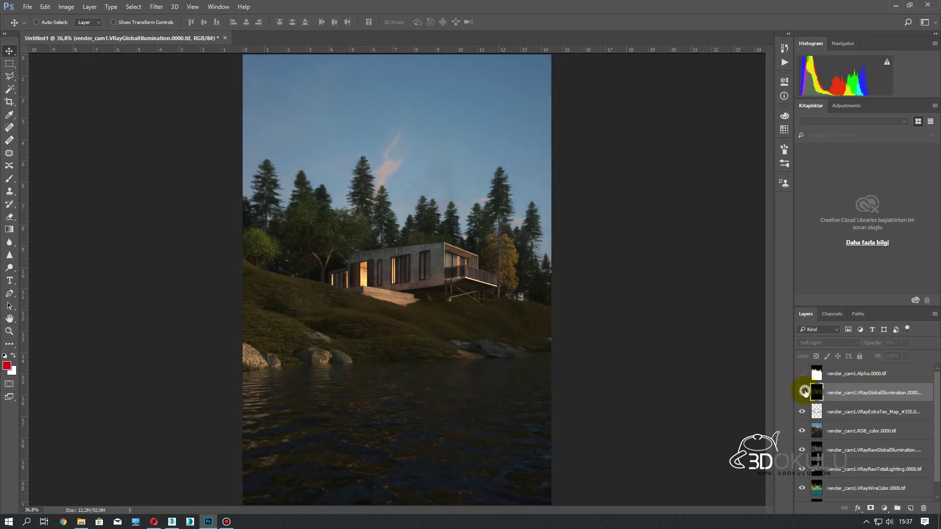
{"action": "left_click", "coordinate": [456, 248], "text": "ctrl"}
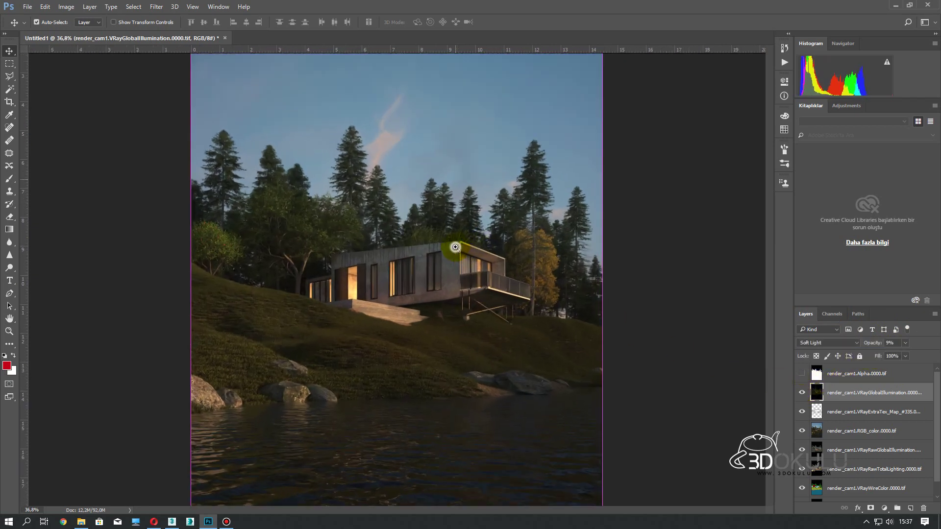
{"action": "left_click", "coordinate": [802, 393]}
Step: Compare GlobalIllumination on and off, trying 38% before settling its opacity at 12%
{"action": "left_click", "coordinate": [802, 392]}
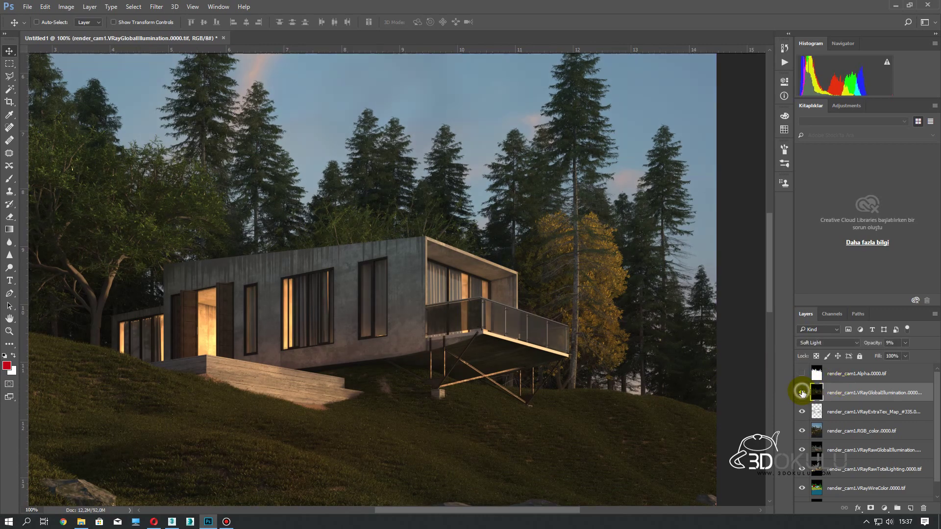
{"action": "left_click", "coordinate": [802, 393]}
{"action": "left_click", "coordinate": [802, 393]}
{"action": "left_click_drag", "start_coordinate": [905, 360], "coordinate": [907, 360]}
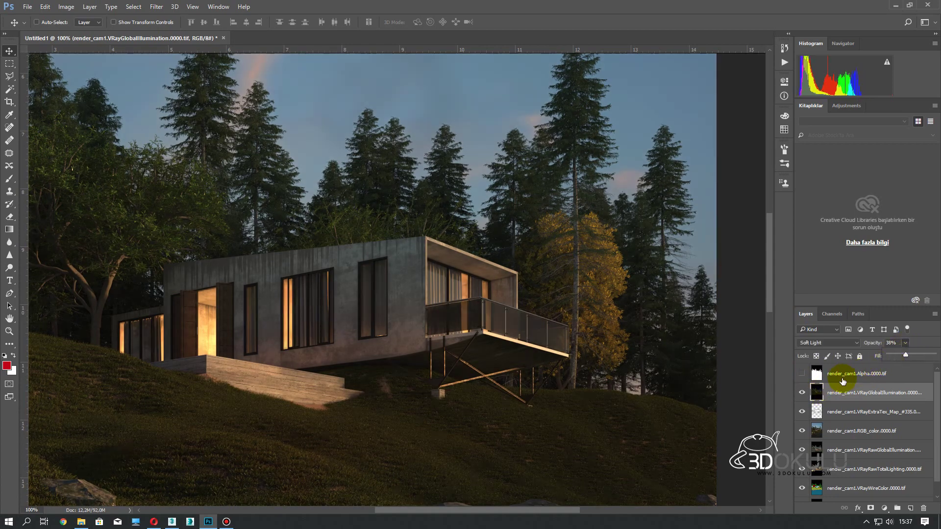
{"action": "left_click", "coordinate": [802, 392]}
{"action": "left_click", "coordinate": [803, 393]}
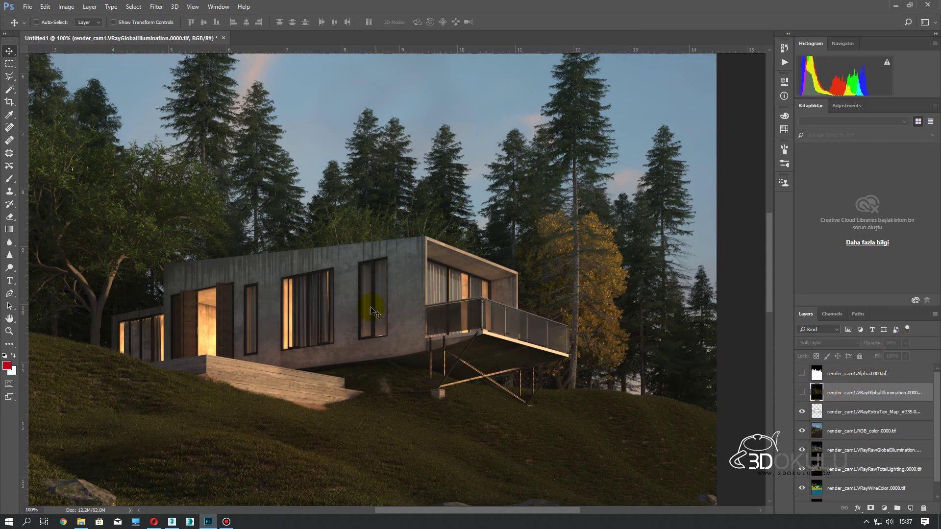
{"action": "left_click", "coordinate": [802, 393]}
{"action": "left_click", "coordinate": [906, 343]}
{"action": "left_click_drag", "start_coordinate": [902, 354], "coordinate": [893, 354]}
Step: Move VRayRawGlobalIllumination up the stack and trial Soft Light, Linear Dodge and Color Burn blends
{"action": "left_click", "coordinate": [802, 393]}
{"action": "left_click", "coordinate": [803, 393]}
{"action": "left_click", "coordinate": [802, 392]}
{"action": "left_click_drag", "start_coordinate": [880, 448], "coordinate": [901, 392]}
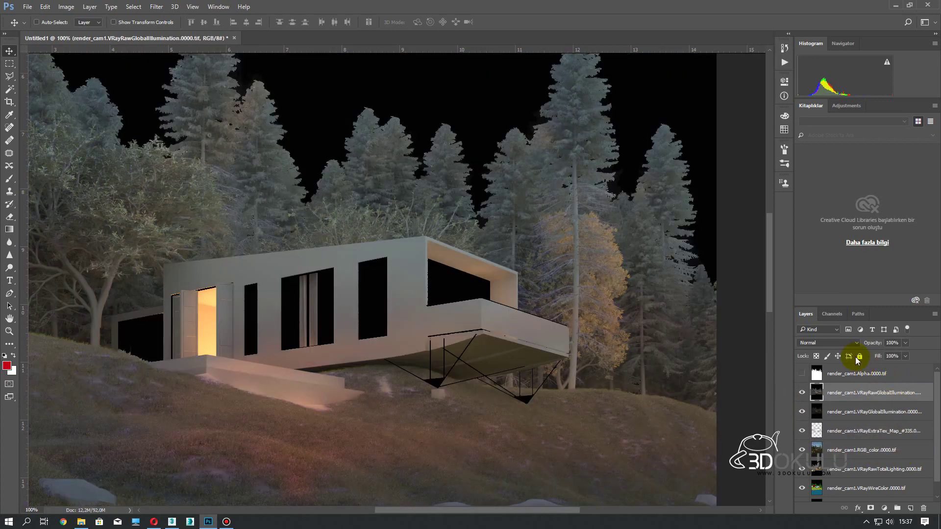
{"action": "left_click", "coordinate": [843, 343]}
{"action": "left_click", "coordinate": [823, 247]}
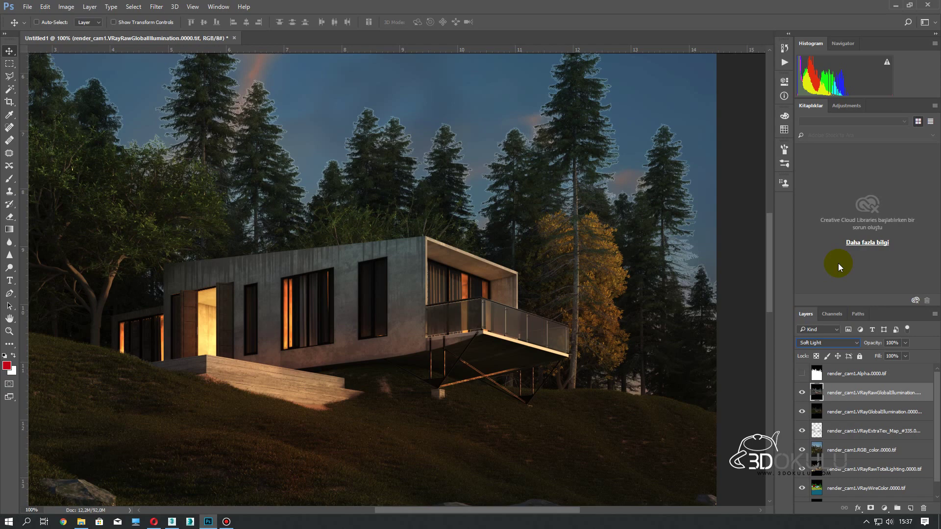
{"action": "key", "text": "Up"}
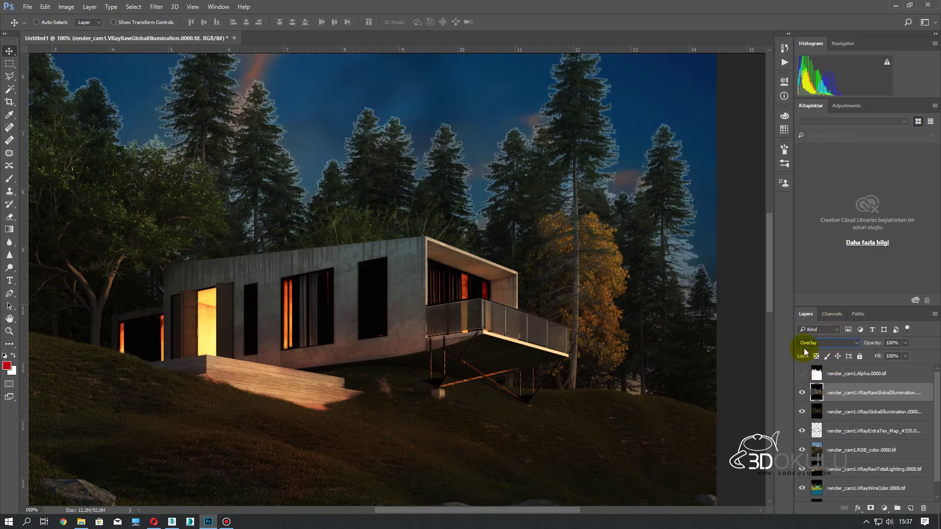
{"action": "key", "text": "Up"}
{"action": "key", "text": "Up"}
{"action": "key", "text": "Up"}
{"action": "key", "text": "Up"}
{"action": "key", "text": "Up"}
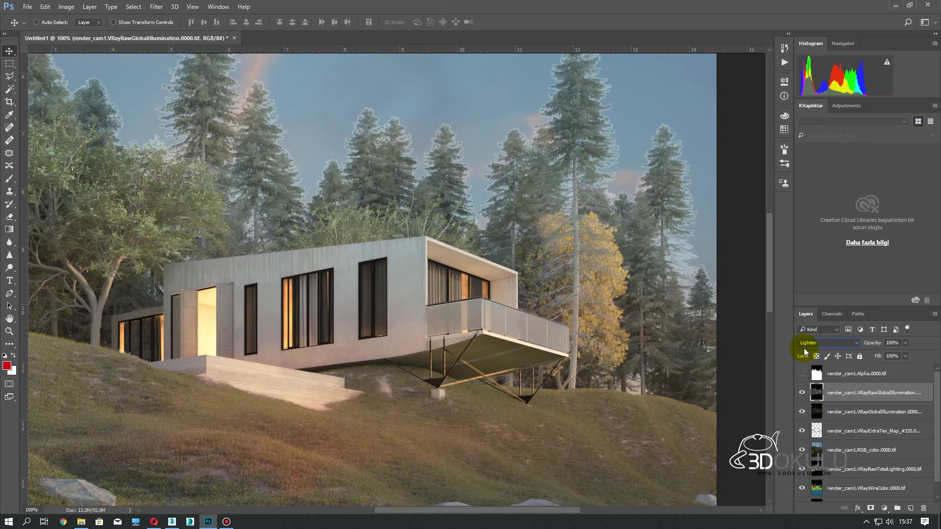
{"action": "key", "text": "Up"}
{"action": "key", "text": "Up"}
{"action": "key", "text": "Up"}
{"action": "key", "text": "Up"}
{"action": "key", "text": "Up"}
{"action": "key", "text": "Up"}
{"action": "key", "text": "Up"}
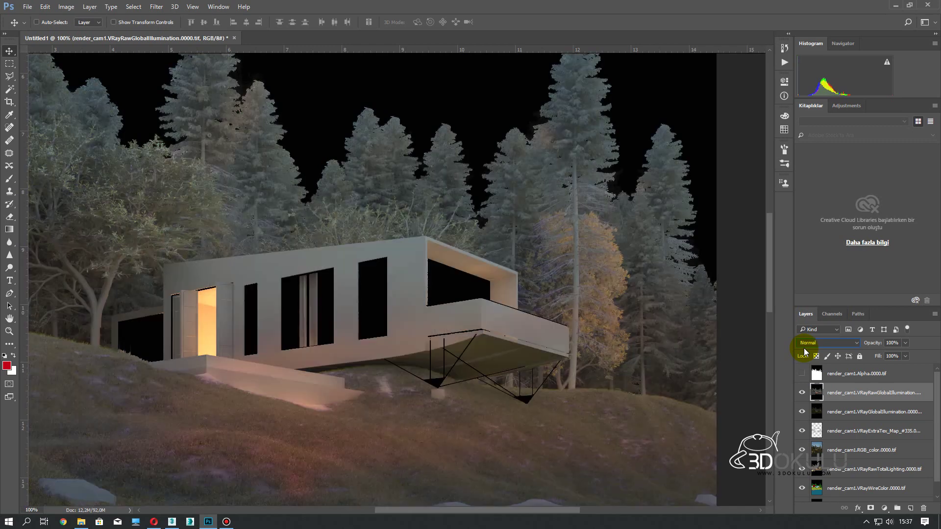
Step: Fit the image in the window, then blend the raw GI pass as Overlay
{"action": "right_click", "coordinate": [571, 263]}
{"action": "left_click", "coordinate": [592, 270]}
{"action": "left_click", "coordinate": [833, 343]}
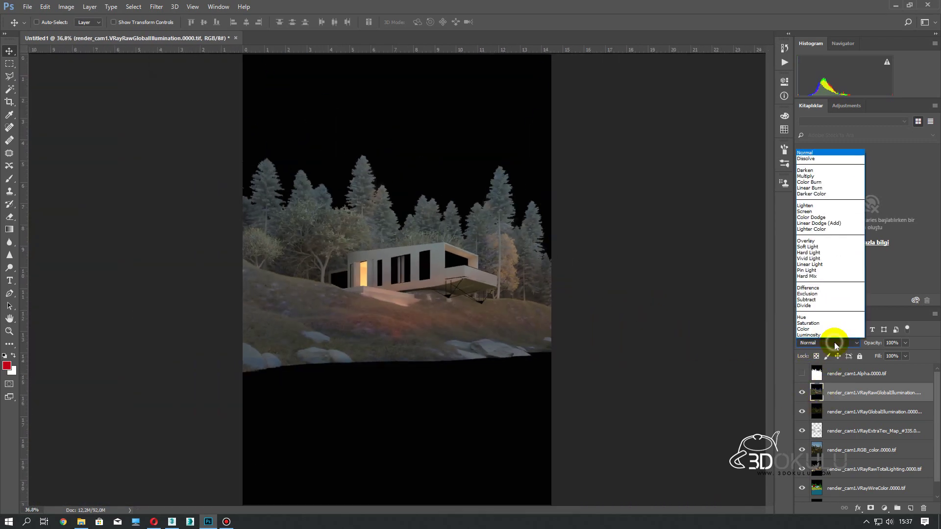
{"action": "left_click", "coordinate": [823, 252]}
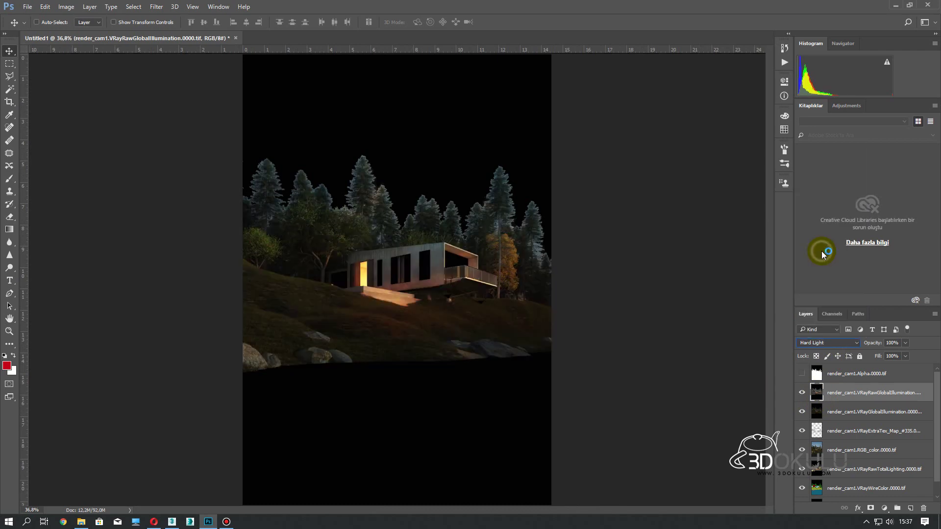
{"action": "left_click", "coordinate": [833, 343]}
{"action": "left_click", "coordinate": [819, 247]}
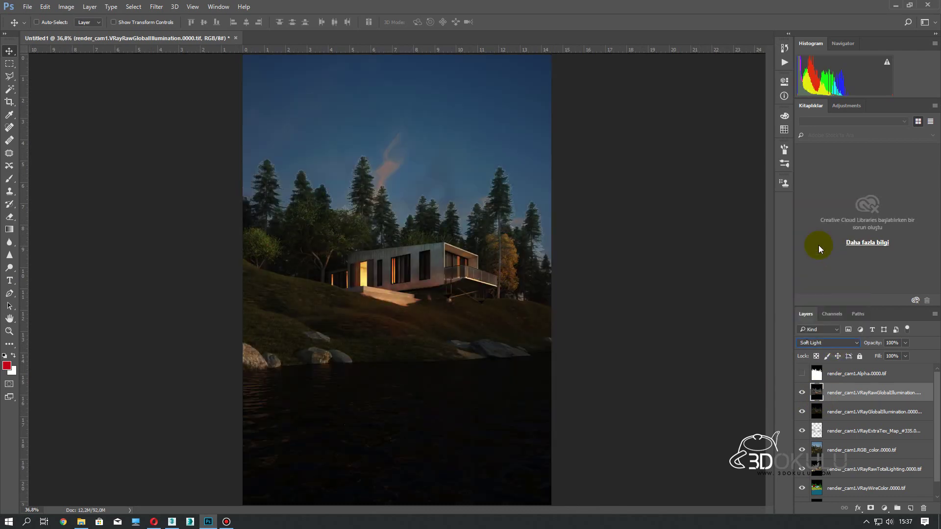
{"action": "key", "text": "Up"}
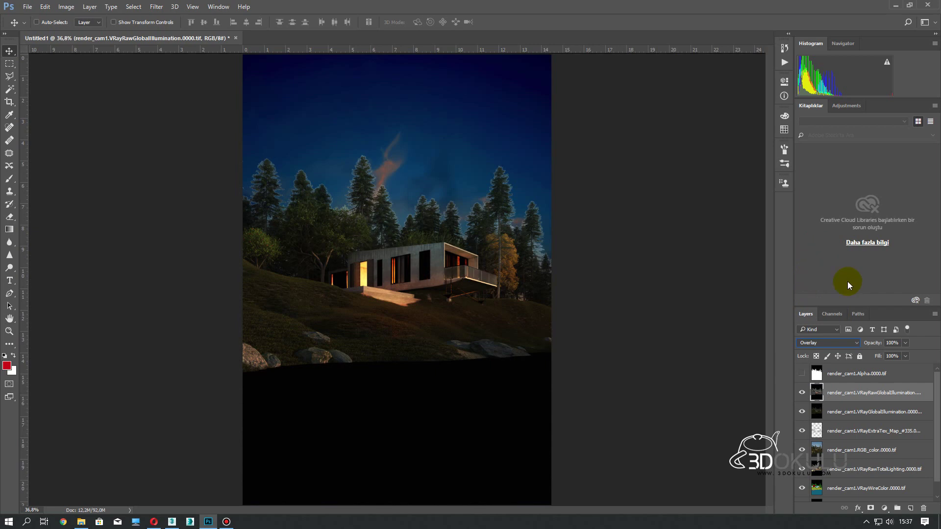
Step: Lower the raw GI pass opacity and compare it on and off, bringing it toward 5%
{"action": "left_click_drag", "start_coordinate": [869, 355], "coordinate": [866, 355]}
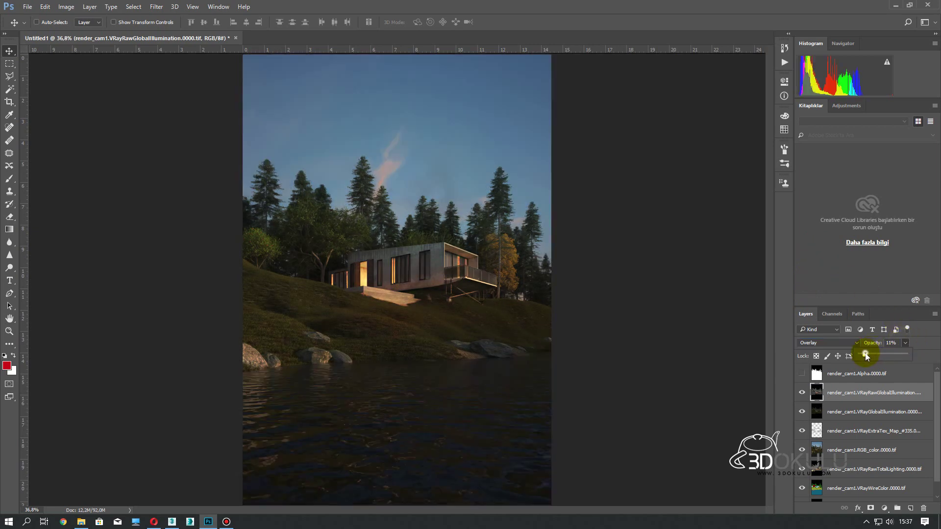
{"action": "left_click", "coordinate": [803, 393]}
{"action": "left_click", "coordinate": [802, 393]}
{"action": "left_click", "coordinate": [802, 393]}
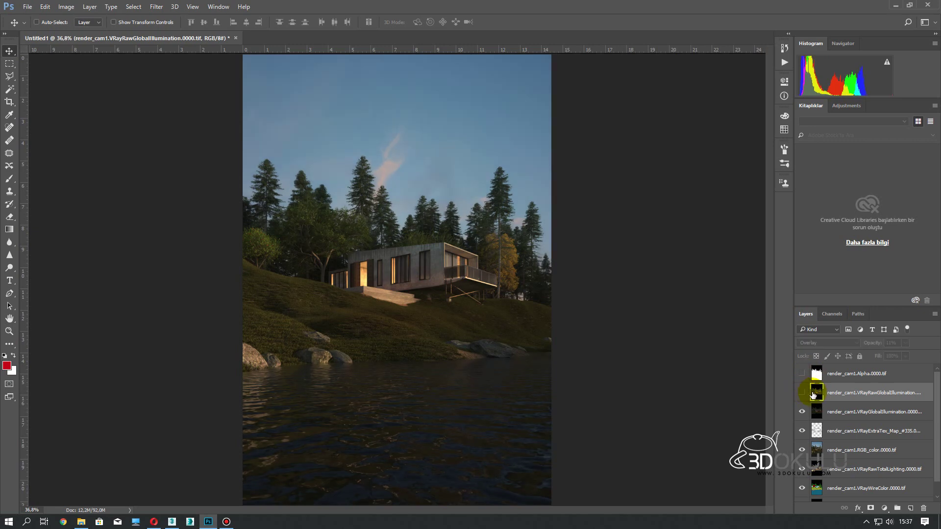
{"action": "left_click", "coordinate": [802, 393]}
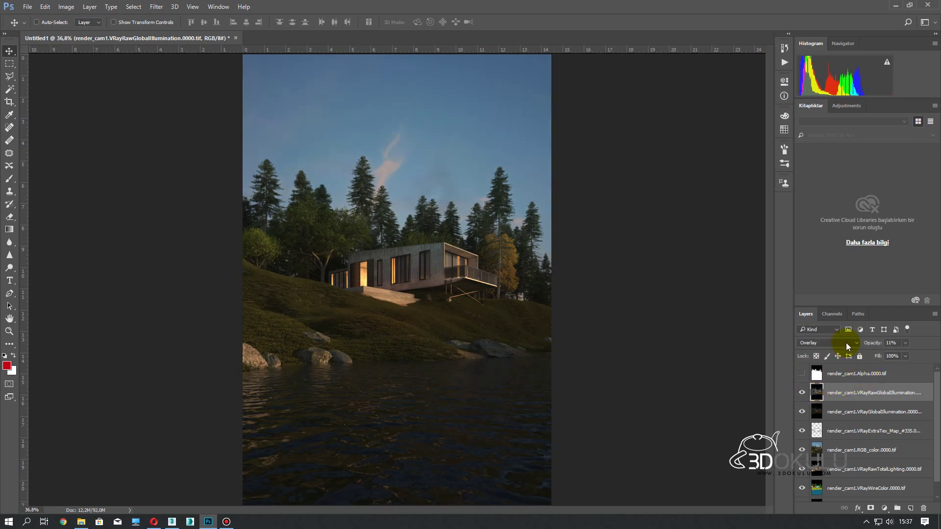
{"action": "left_click", "coordinate": [904, 343]}
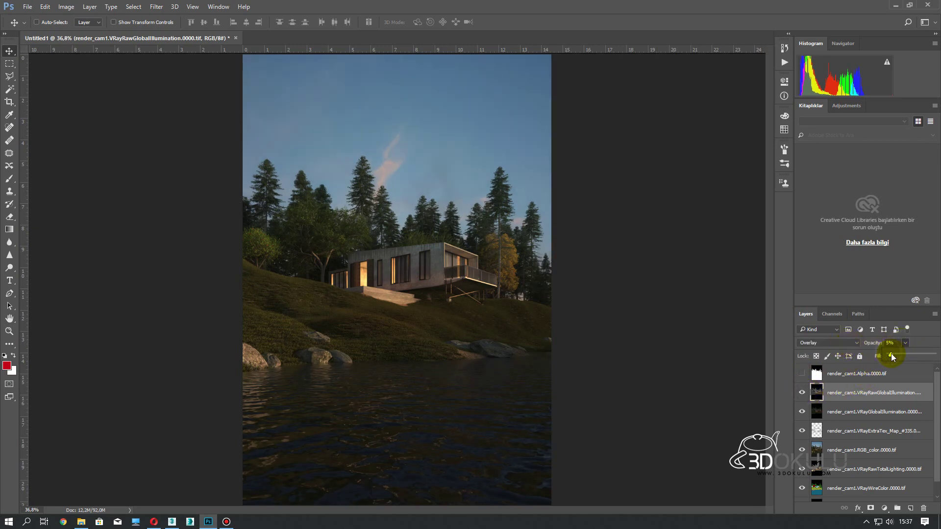
Step: Use the Eraser on the raw GI layer over the right-hand trees, tree line and water
{"action": "left_click", "coordinate": [10, 217]}
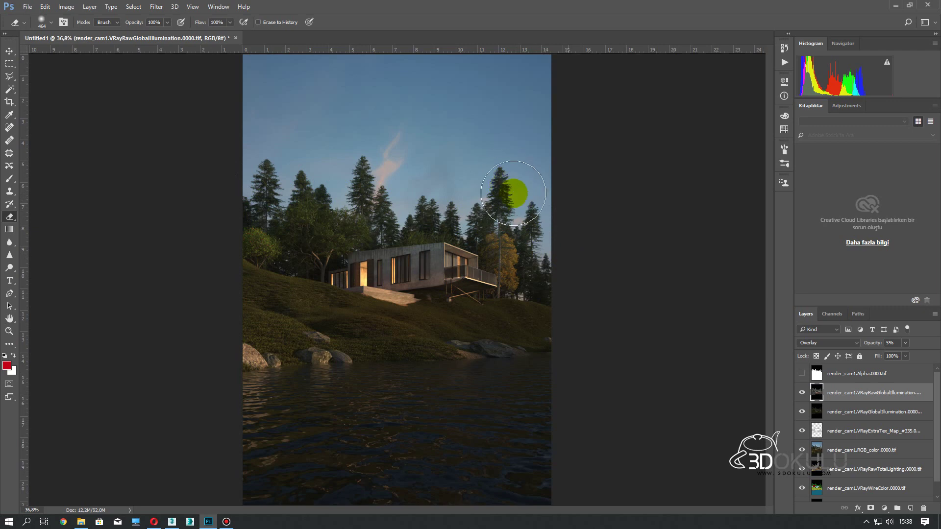
{"action": "left_click_drag", "start_coordinate": [294, 183], "coordinate": [254, 218]}
{"action": "left_click", "coordinate": [878, 391]}
{"action": "mouse_move", "coordinate": [301, 212]}
{"action": "left_mouse_down"}
{"action": "mouse_move", "coordinate": [298, 199]}
{"action": "mouse_move", "coordinate": [538, 240]}
{"action": "left_mouse_up"}
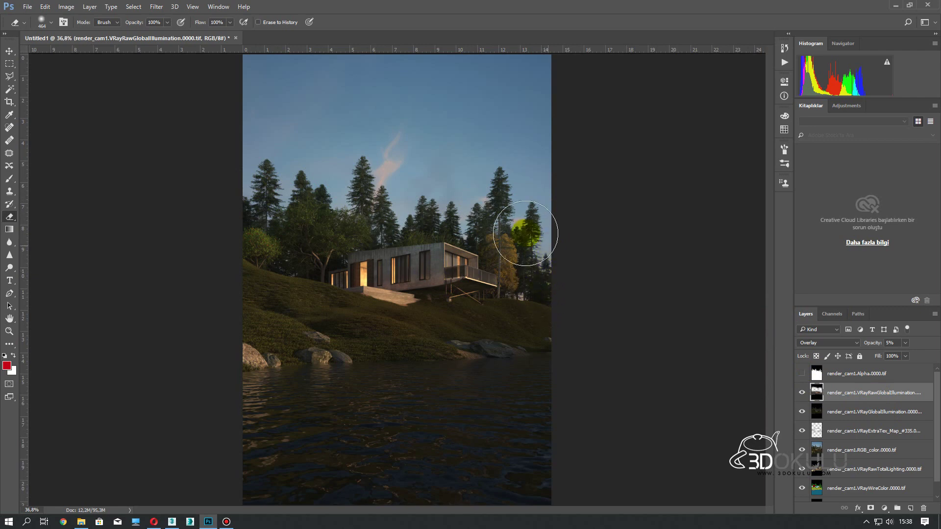
{"action": "left_click_drag", "start_coordinate": [538, 240], "coordinate": [231, 237]}
{"action": "left_click", "coordinate": [825, 393]}
{"action": "left_click_drag", "start_coordinate": [518, 419], "coordinate": [597, 391]}
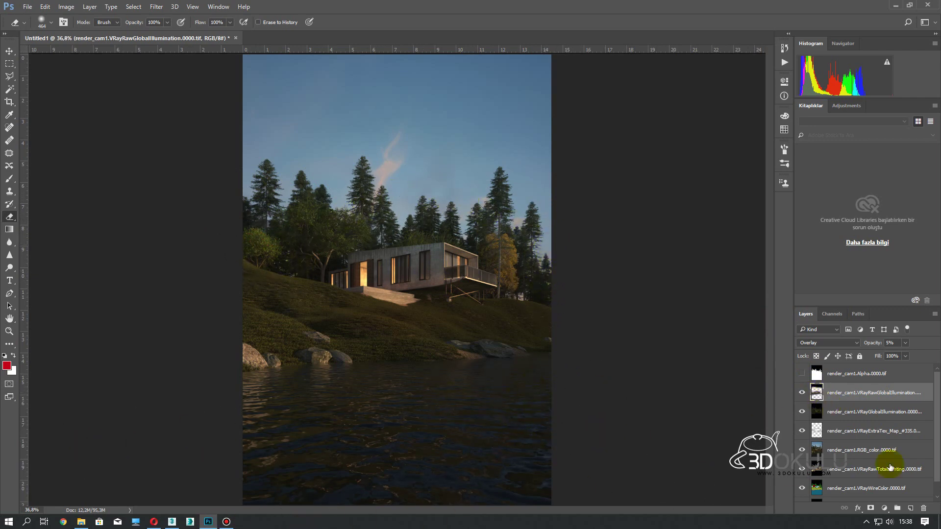
{"action": "left_click", "coordinate": [889, 450]}
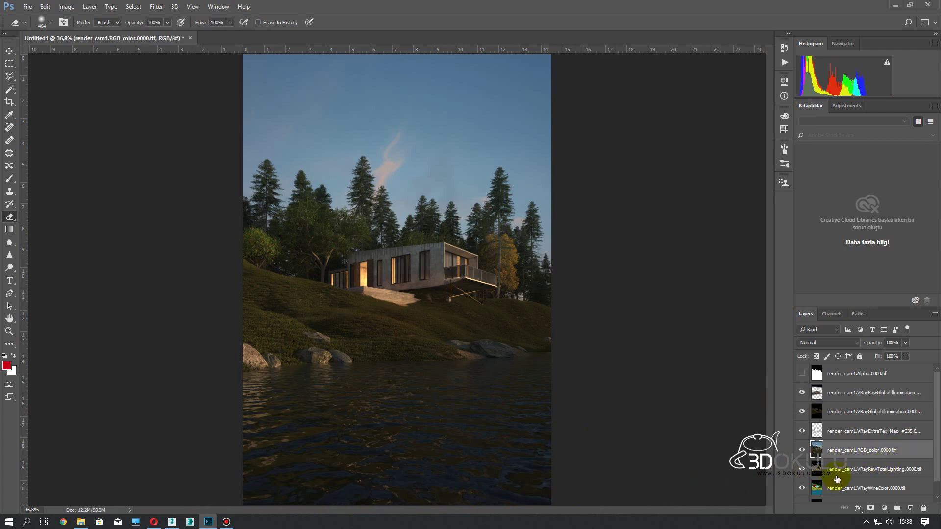
Step: Move VRayRawTotalLighting directly below Alpha and set its blend mode to Color Dodge
{"action": "left_click", "coordinate": [922, 473]}
{"action": "left_click_drag", "start_coordinate": [922, 473], "coordinate": [897, 387]}
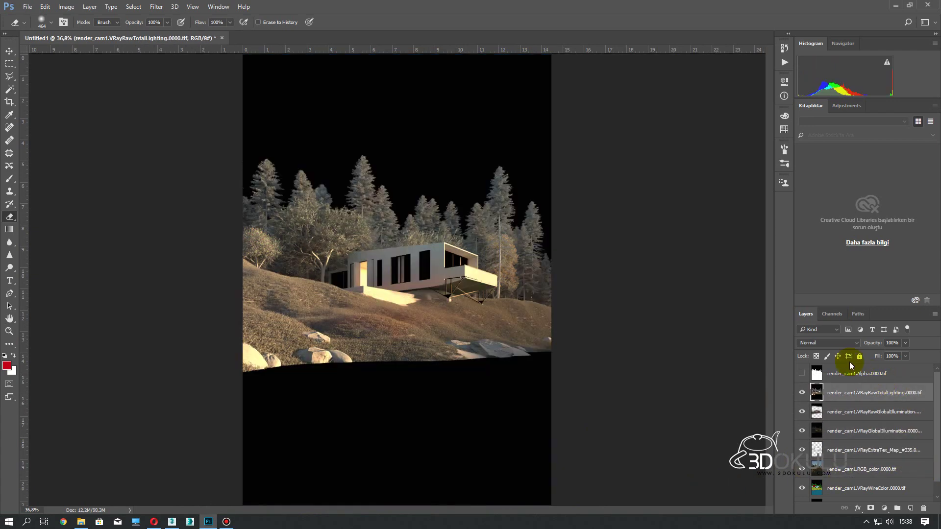
{"action": "left_click", "coordinate": [837, 342]}
{"action": "scroll", "coordinate": [834, 343], "scroll_direction": "down", "scroll_amount": 1}
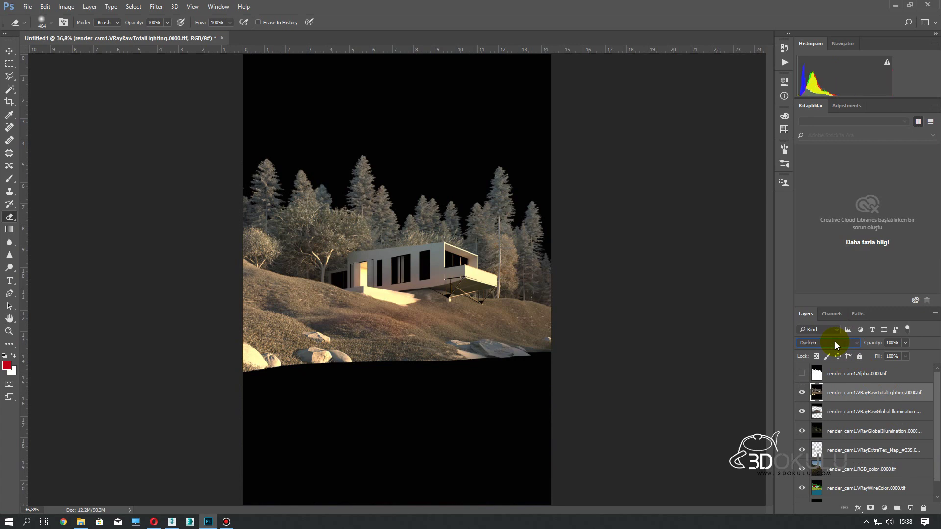
{"action": "scroll", "coordinate": [835, 342], "scroll_direction": "down", "scroll_amount": 3}
{"action": "scroll", "coordinate": [834, 342], "scroll_direction": "down", "scroll_amount": 2}
{"action": "scroll", "coordinate": [834, 342], "scroll_direction": "down", "scroll_amount": 2}
{"action": "scroll", "coordinate": [836, 343], "scroll_direction": "down", "scroll_amount": 2}
{"action": "scroll", "coordinate": [837, 343], "scroll_direction": "up", "scroll_amount": 1}
{"action": "scroll", "coordinate": [836, 343], "scroll_direction": "down", "scroll_amount": 1}
{"action": "scroll", "coordinate": [836, 344], "scroll_direction": "up", "scroll_amount": 1}
{"action": "scroll", "coordinate": [837, 346], "scroll_direction": "down", "scroll_amount": 2}
{"action": "scroll", "coordinate": [837, 346], "scroll_direction": "down", "scroll_amount": 1}
{"action": "scroll", "coordinate": [837, 346], "scroll_direction": "up", "scroll_amount": 1}
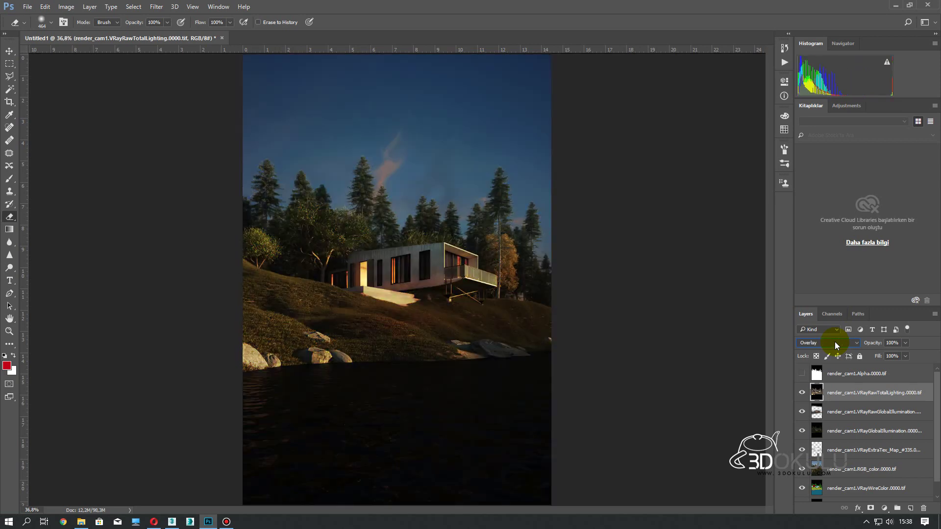
{"action": "scroll", "coordinate": [836, 346], "scroll_direction": "up", "scroll_amount": 1}
{"action": "scroll", "coordinate": [837, 346], "scroll_direction": "up", "scroll_amount": 1}
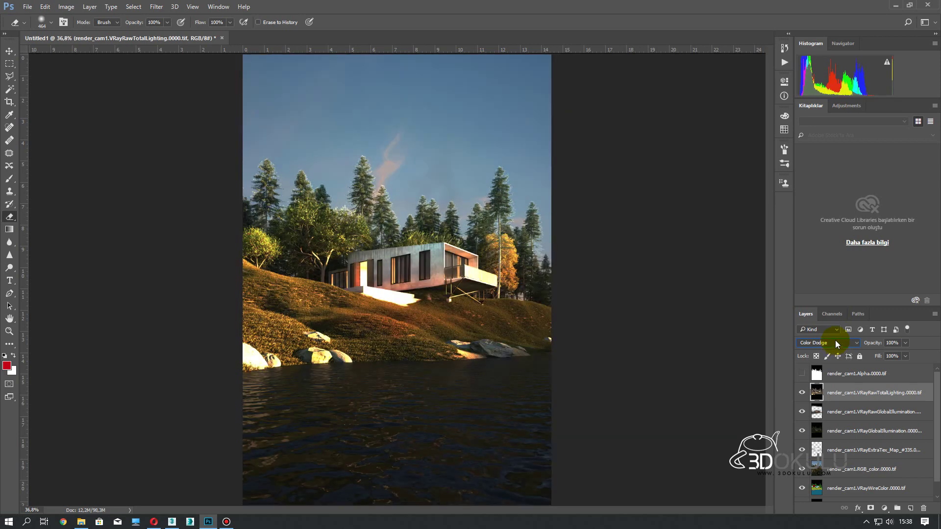
Step: Set the lighting pass opacity to 26% and compare it on and off near the house
{"action": "left_click_drag", "start_coordinate": [906, 347], "coordinate": [869, 356]}
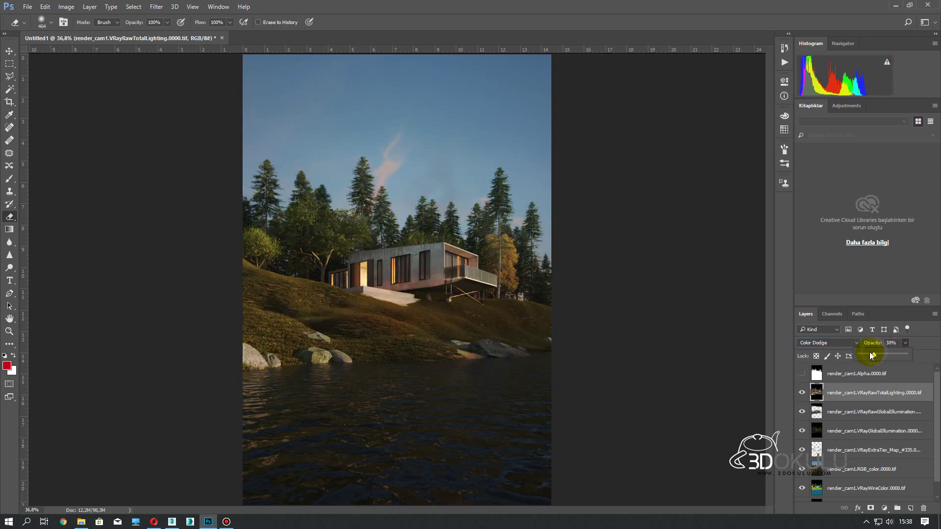
{"action": "left_click", "coordinate": [803, 392]}
{"action": "left_click", "coordinate": [803, 393]}
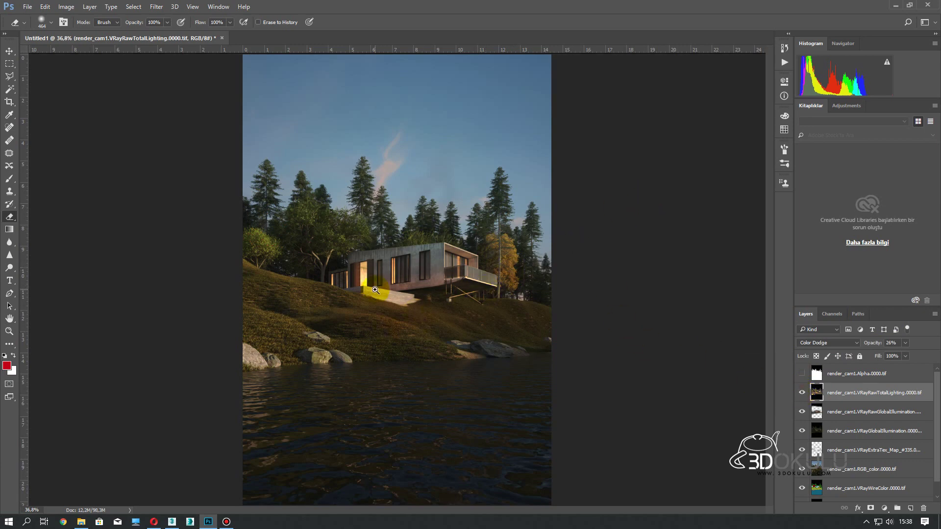
{"action": "left_click", "coordinate": [375, 290]}
{"action": "scroll", "coordinate": [618, 420], "scroll_direction": "down", "scroll_amount": 1}
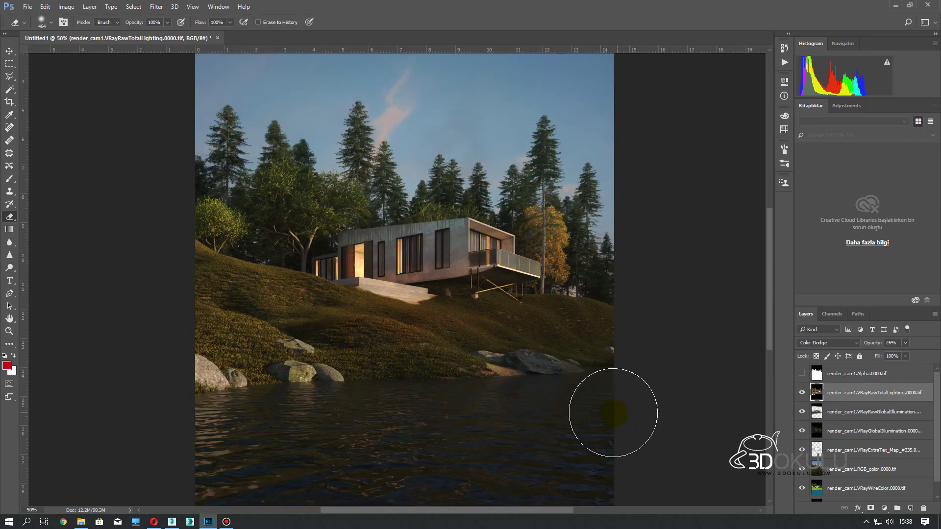
{"action": "scroll", "coordinate": [617, 421], "scroll_direction": "down", "scroll_amount": 1}
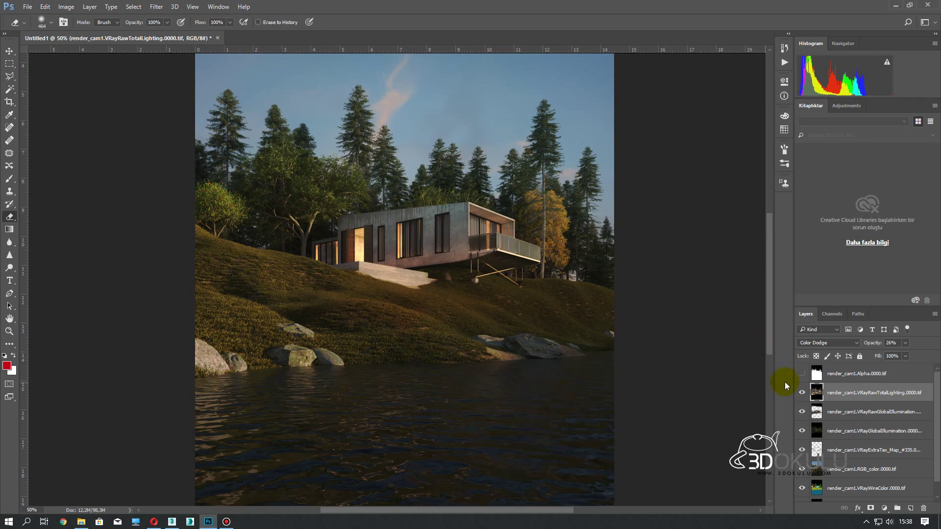
{"action": "left_click", "coordinate": [802, 393]}
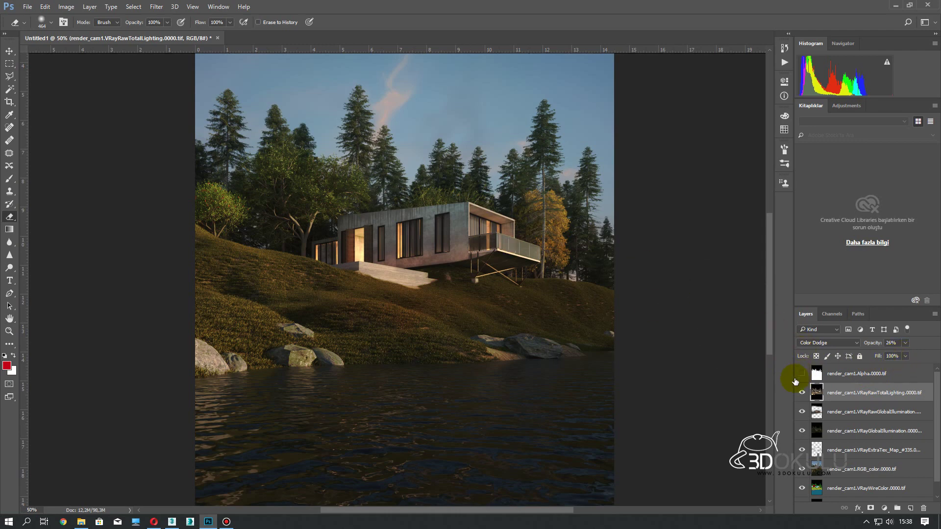
{"action": "left_click", "coordinate": [801, 392]}
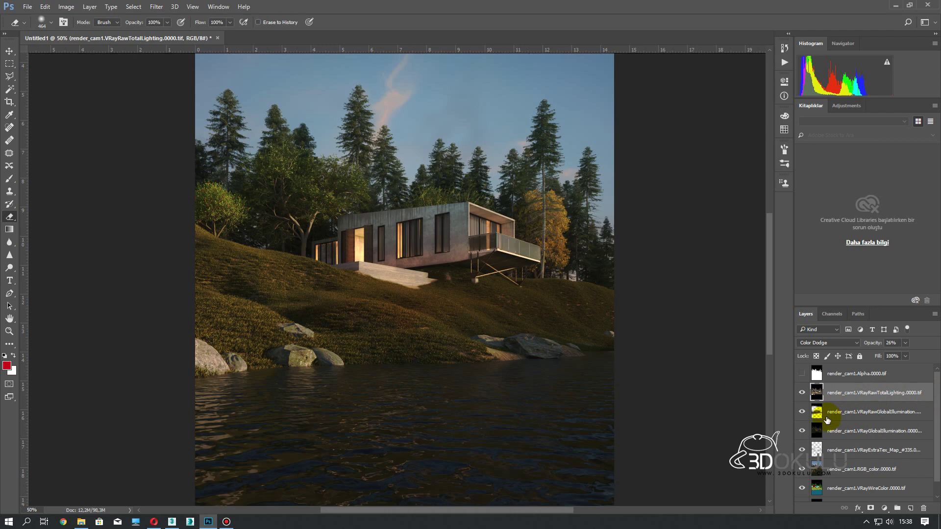
{"action": "left_click", "coordinate": [855, 469]}
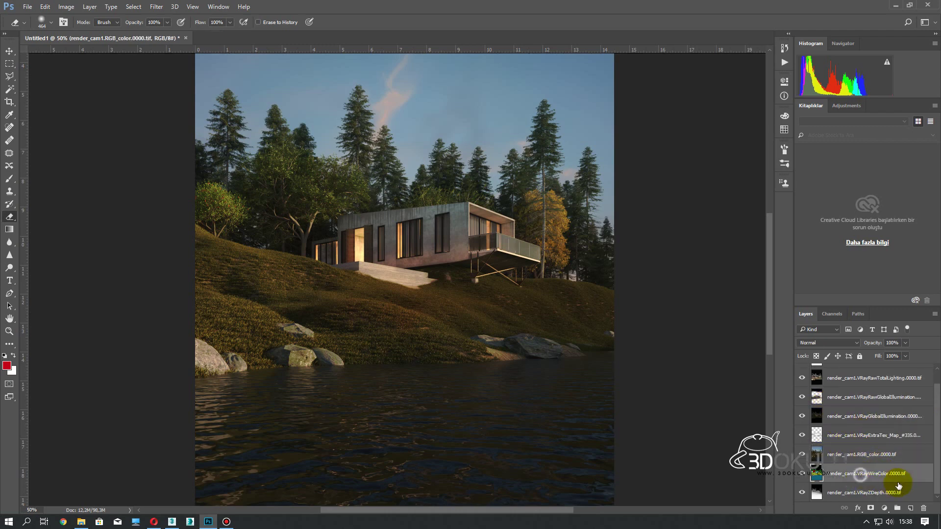
{"action": "scroll", "coordinate": [862, 448], "scroll_direction": "up", "scroll_amount": 1}
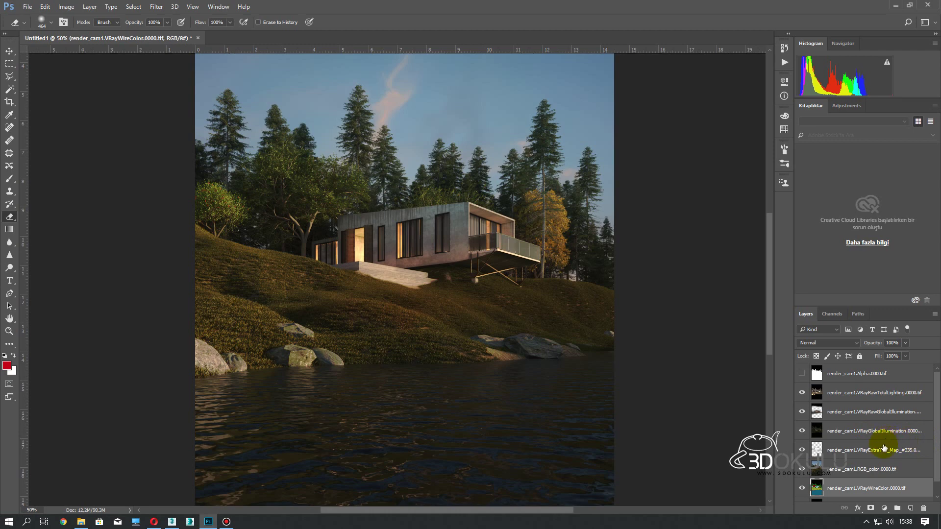
{"action": "scroll", "coordinate": [872, 448], "scroll_direction": "down", "scroll_amount": 1}
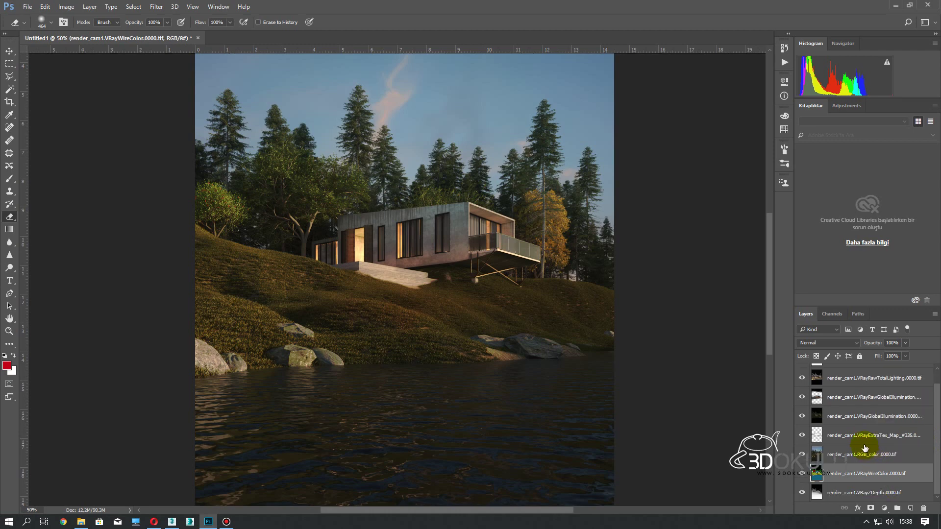
{"action": "scroll", "coordinate": [864, 449], "scroll_direction": "up", "scroll_amount": 1}
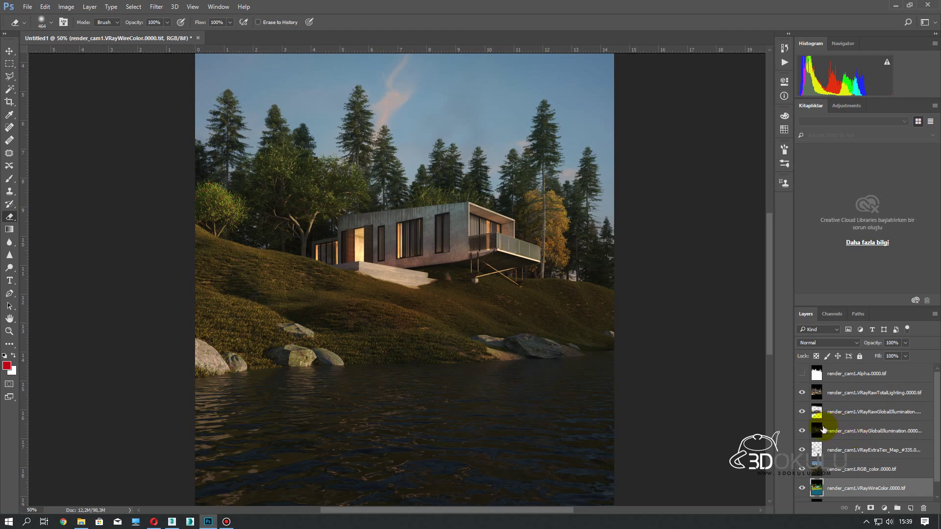
{"action": "left_click", "coordinate": [822, 343]}
{"action": "left_click", "coordinate": [171, 521]}
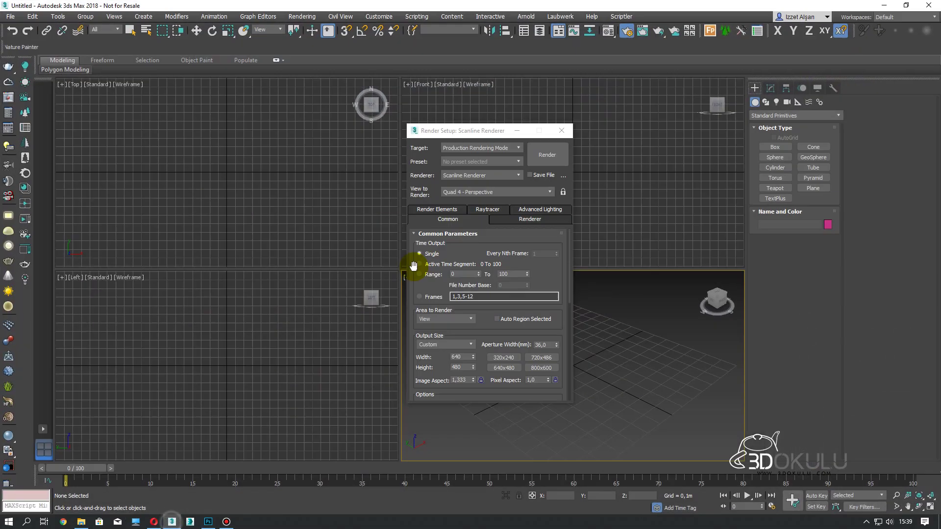
Step: Make V-Ray Next, update 2 the renderer and show the Render Elements settings
{"action": "left_click", "coordinate": [473, 178]}
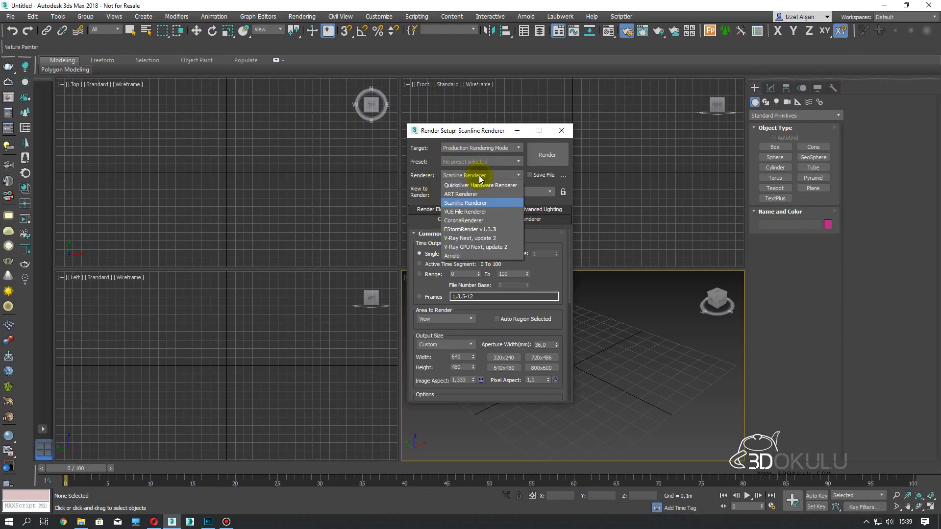
{"action": "left_click", "coordinate": [485, 238]}
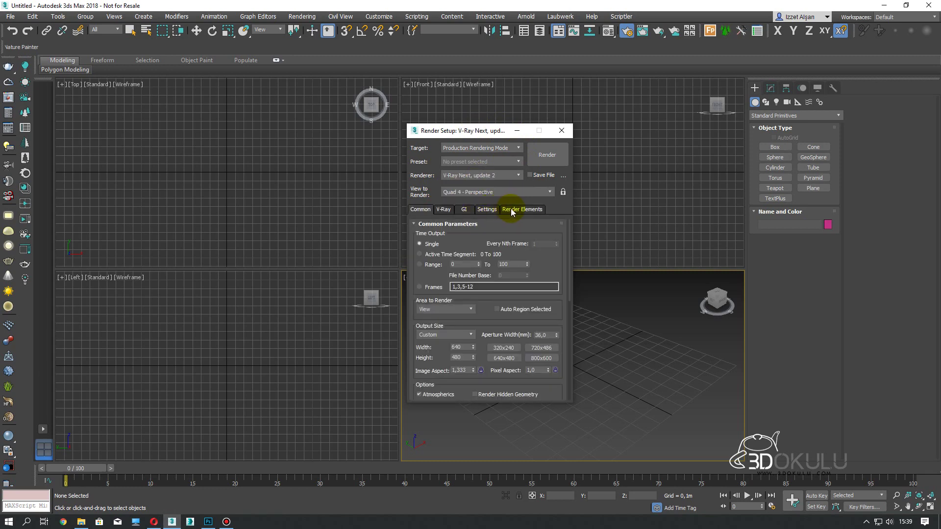
{"action": "left_click", "coordinate": [519, 210]}
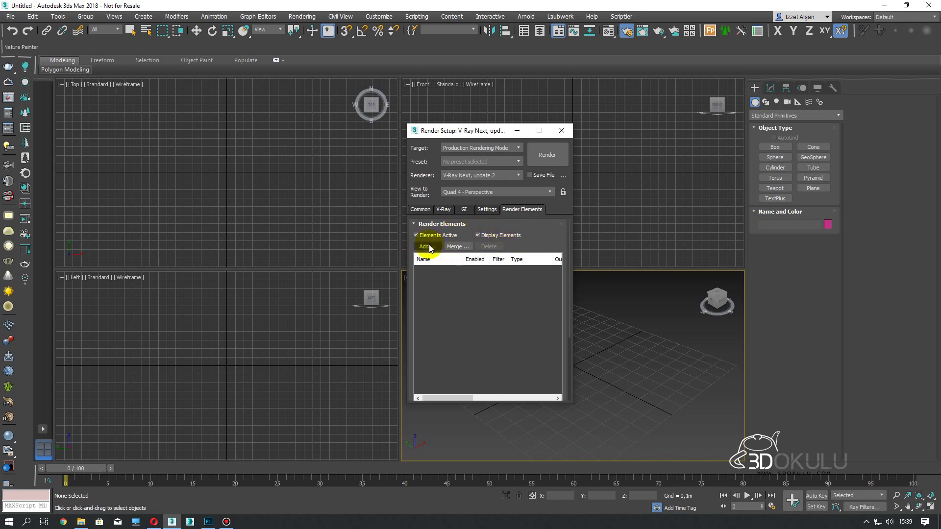
Step: Browse the render elements list without adding any, then return to the Photoshop composite
{"action": "left_click", "coordinate": [429, 247]}
{"action": "left_click", "coordinate": [442, 273]}
{"action": "scroll", "coordinate": [454, 289], "scroll_direction": "down", "scroll_amount": 1}
{"action": "scroll", "coordinate": [505, 287], "scroll_direction": "down", "scroll_amount": 2}
{"action": "left_click_drag", "start_coordinate": [565, 248], "coordinate": [572, 297]}
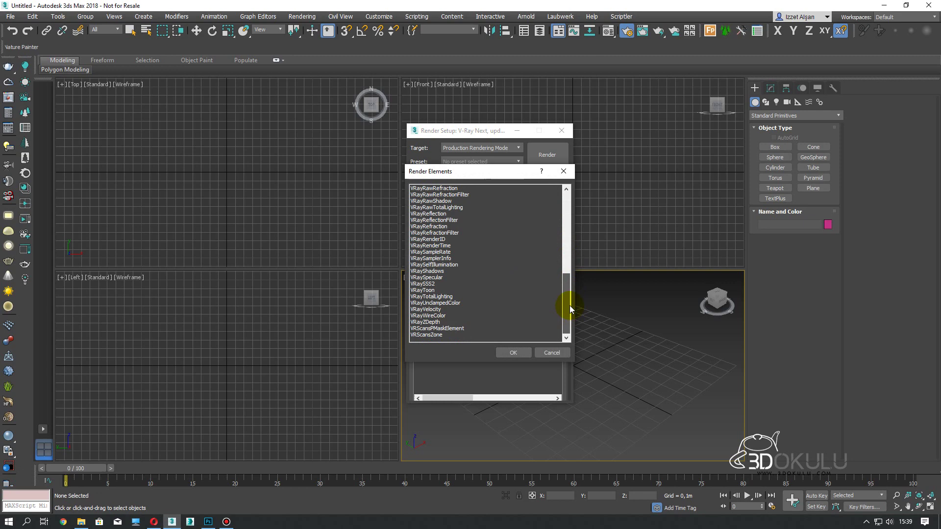
{"action": "left_click", "coordinate": [442, 221]}
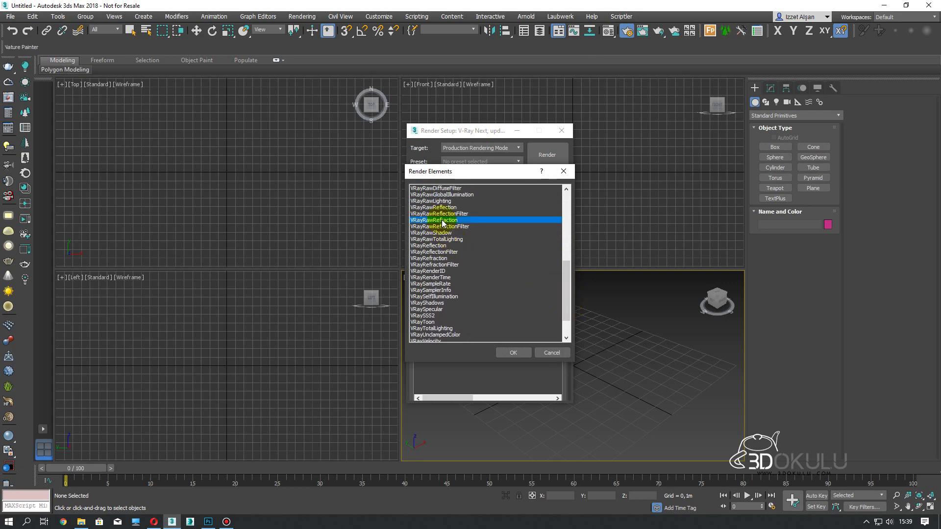
{"action": "left_click", "coordinate": [448, 208]}
{"action": "left_click", "coordinate": [552, 353]}
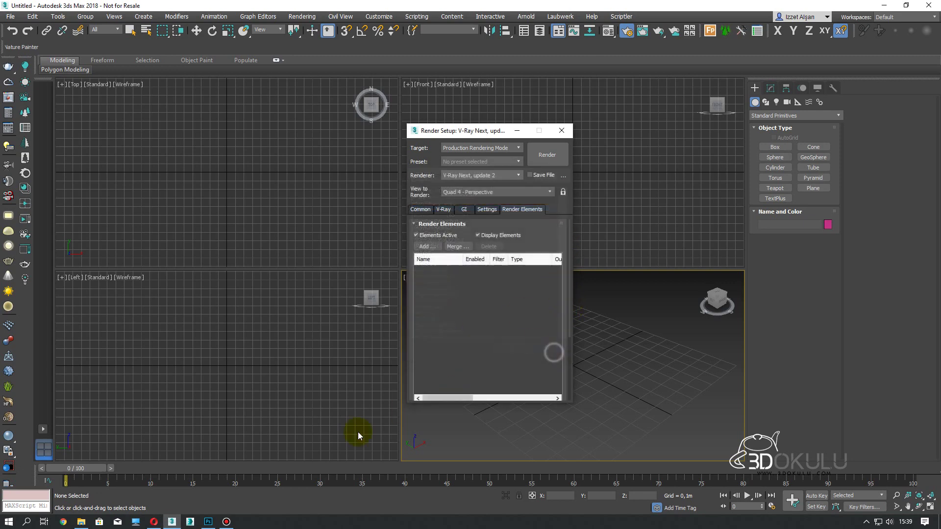
{"action": "left_click", "coordinate": [208, 522]}
{"action": "left_click", "coordinate": [821, 342]}
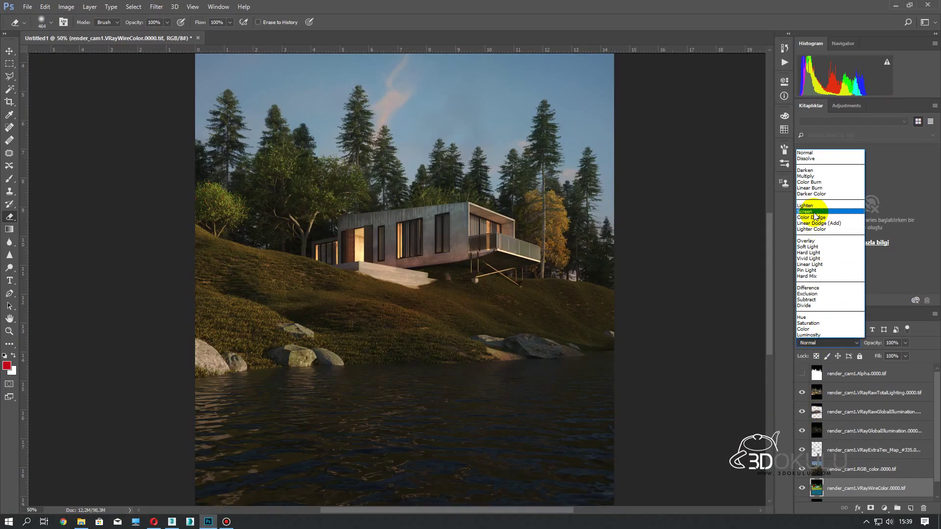
Step: Keep VRayWireColor at Normal, move it just below Alpha and hide it
{"action": "left_click", "coordinate": [918, 343]}
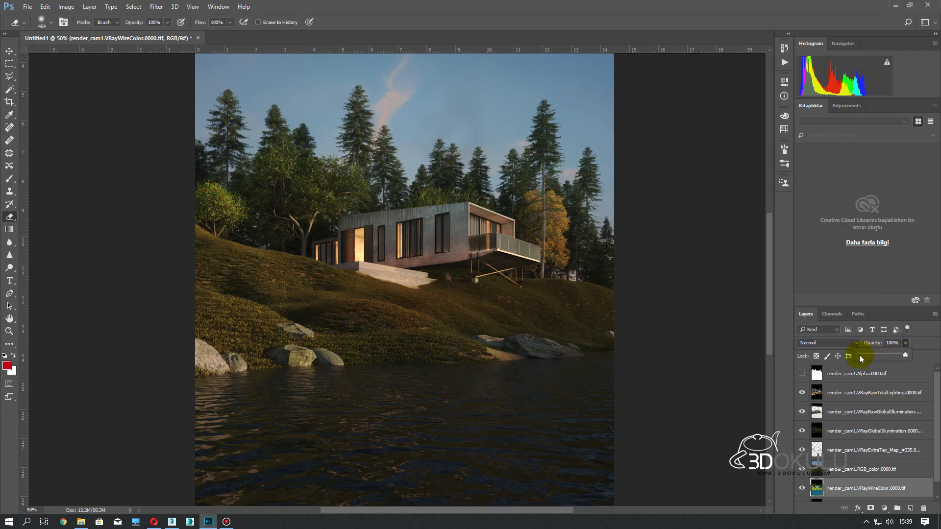
{"action": "key", "text": "v"}
{"action": "scroll", "coordinate": [858, 431], "scroll_direction": "down", "scroll_amount": 1}
{"action": "left_click_drag", "start_coordinate": [834, 485], "coordinate": [834, 360]}
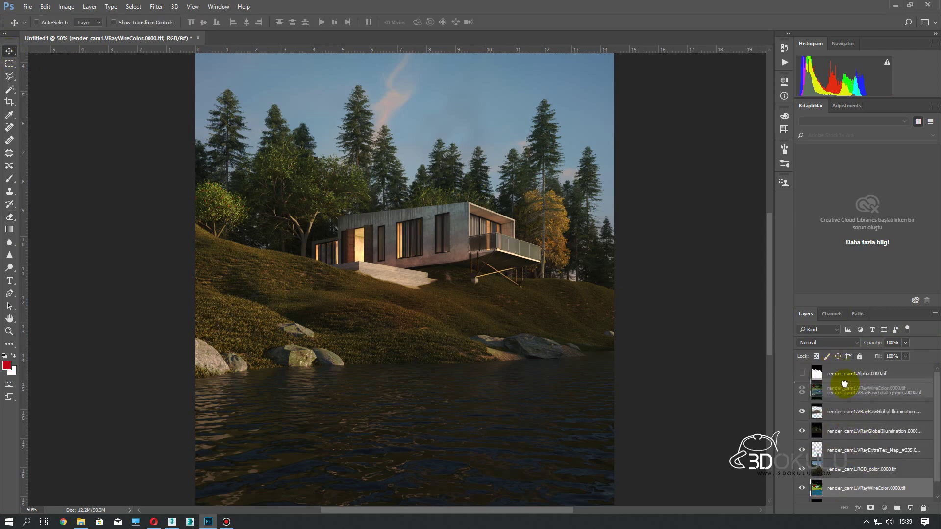
{"action": "left_click_drag", "start_coordinate": [834, 360], "coordinate": [814, 395]}
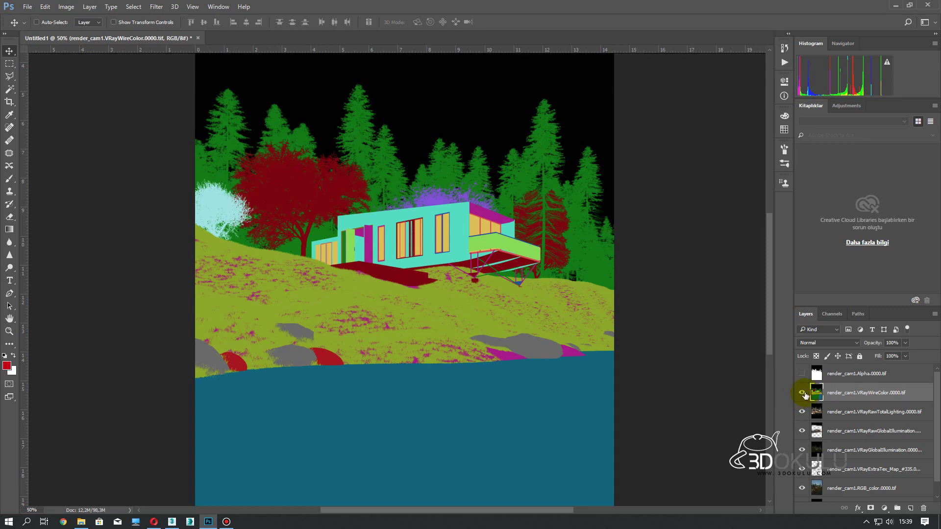
{"action": "left_click", "coordinate": [802, 392]}
{"action": "left_click", "coordinate": [833, 411]}
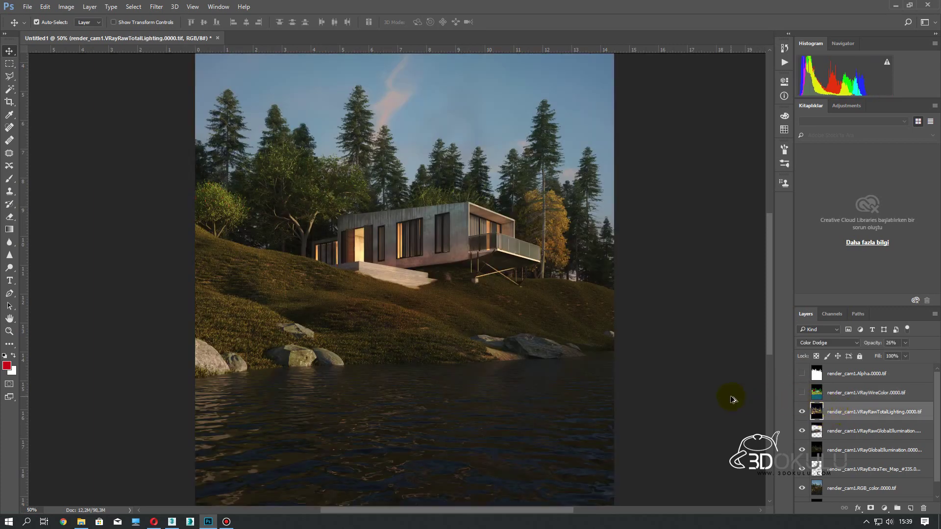
Step: Stamp the visible passes into merged Layer 1 and hide the pass layers beneath it
{"action": "key", "text": "ctrl+shift+alt+e"}
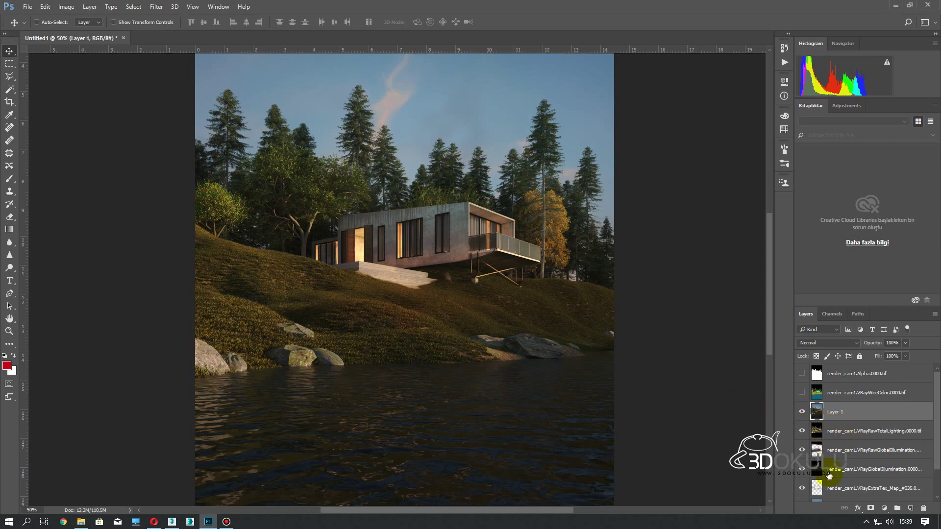
{"action": "scroll", "coordinate": [833, 453], "scroll_direction": "down", "scroll_amount": 2}
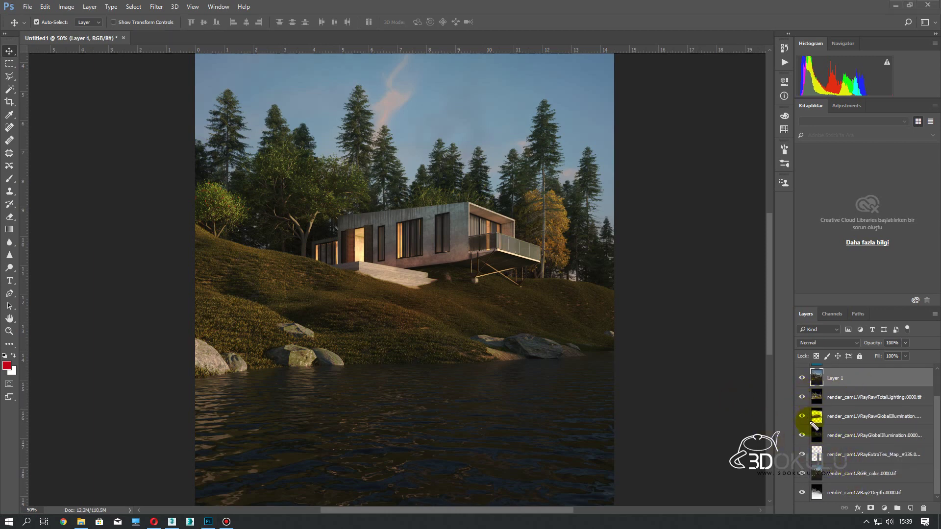
{"action": "mouse_move", "coordinate": [791, 394]}
{"action": "left_mouse_down"}
{"action": "mouse_move", "coordinate": [788, 472]}
{"action": "mouse_move", "coordinate": [672, 420]}
{"action": "mouse_move", "coordinate": [785, 371]}
{"action": "mouse_move", "coordinate": [800, 380]}
{"action": "left_mouse_up"}
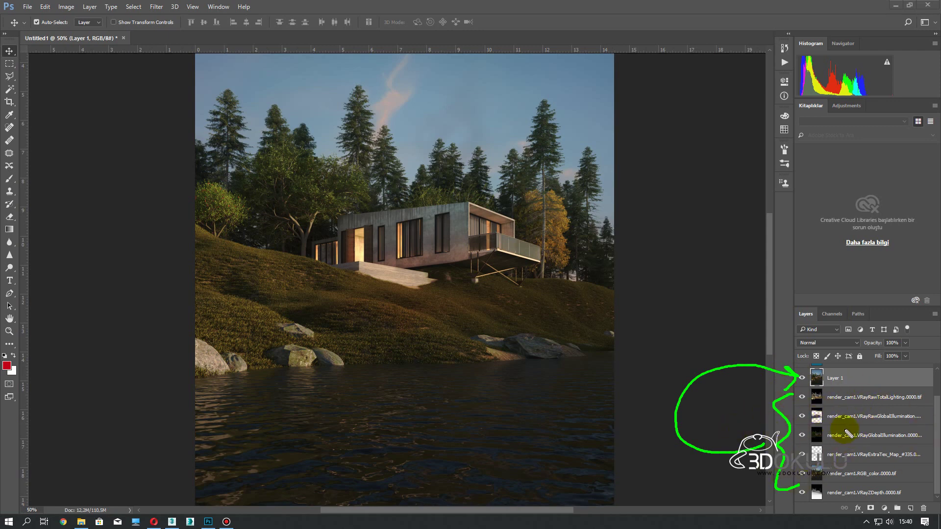
{"action": "left_click_drag", "start_coordinate": [802, 397], "coordinate": [802, 435]}
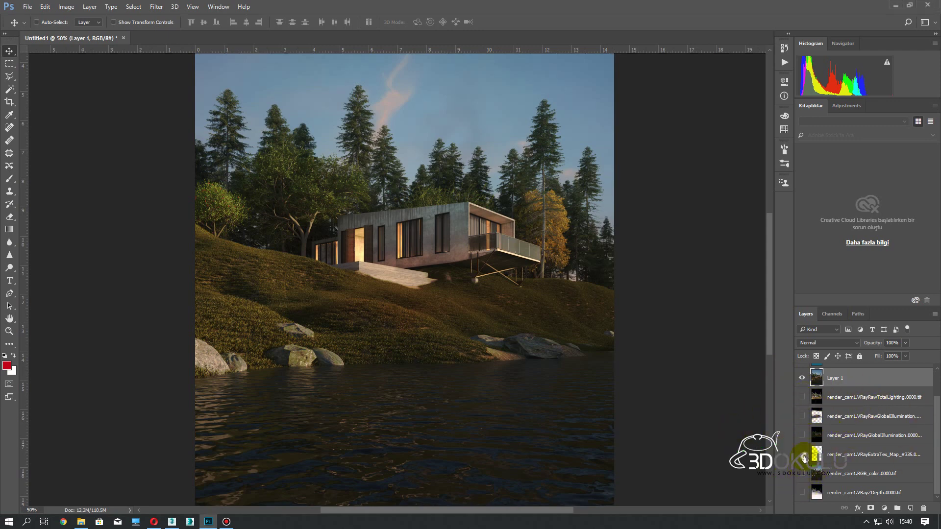
{"action": "scroll", "coordinate": [807, 426], "scroll_direction": "up", "scroll_amount": 1}
{"action": "scroll", "coordinate": [806, 426], "scroll_direction": "down", "scroll_amount": 1}
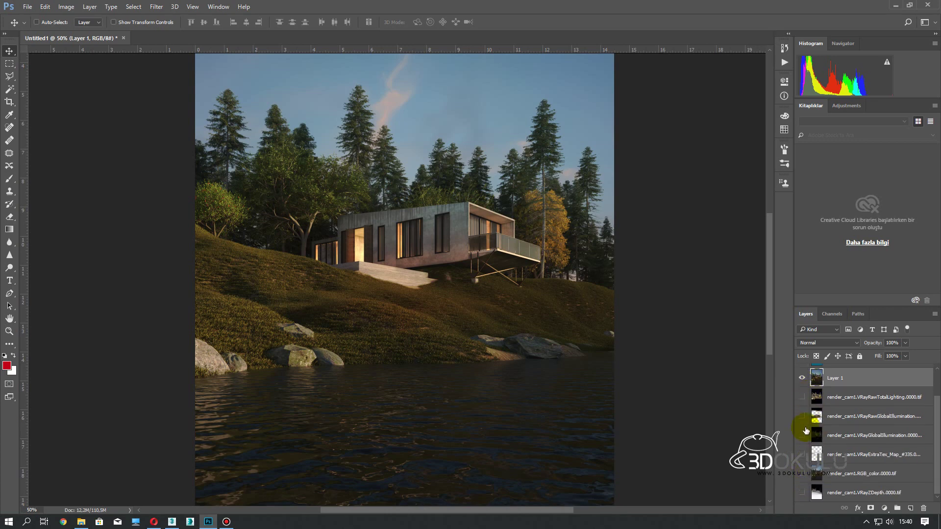
{"action": "scroll", "coordinate": [834, 422], "scroll_direction": "up", "scroll_amount": 2}
{"action": "left_click", "coordinate": [802, 393]}
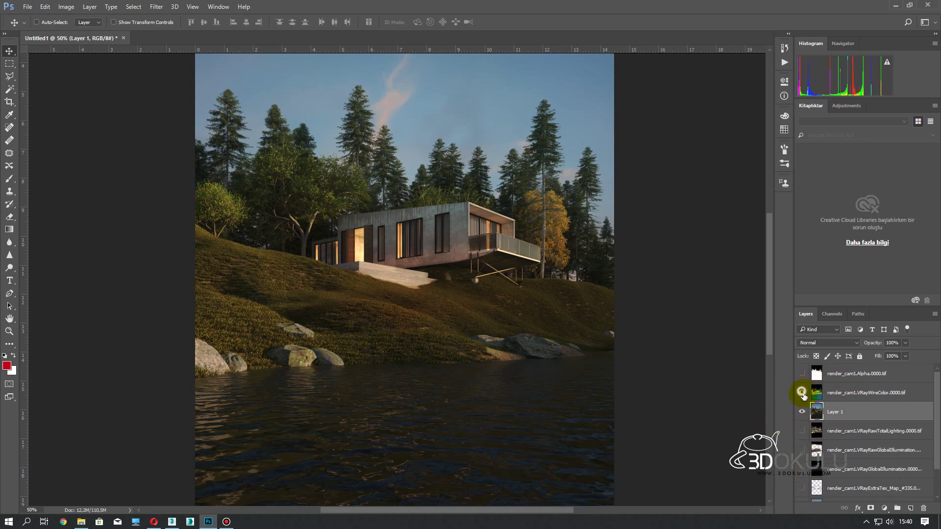
Step: Magic Wand the water on VRayWireColor and copy it from Layer 1 onto Layer 2
{"action": "left_click", "coordinate": [831, 392]}
{"action": "left_click", "coordinate": [9, 90]}
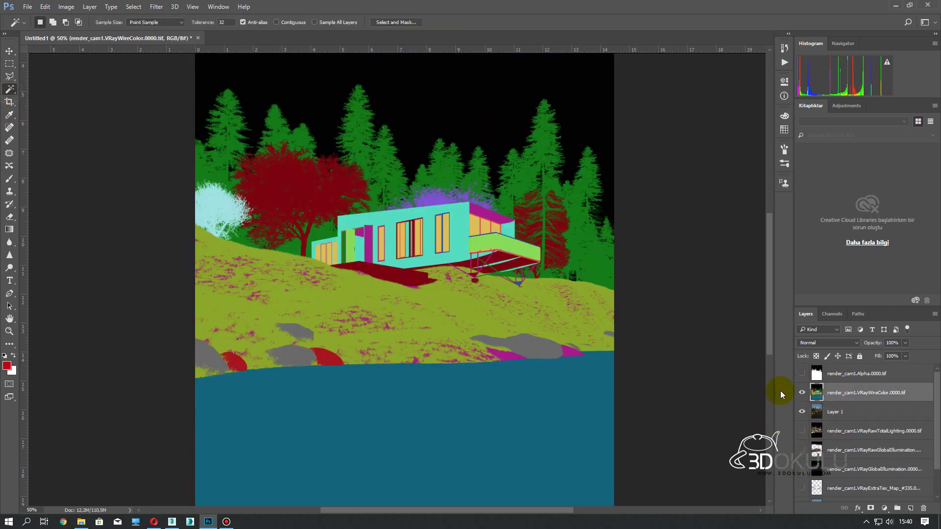
{"action": "left_click", "coordinate": [575, 409]}
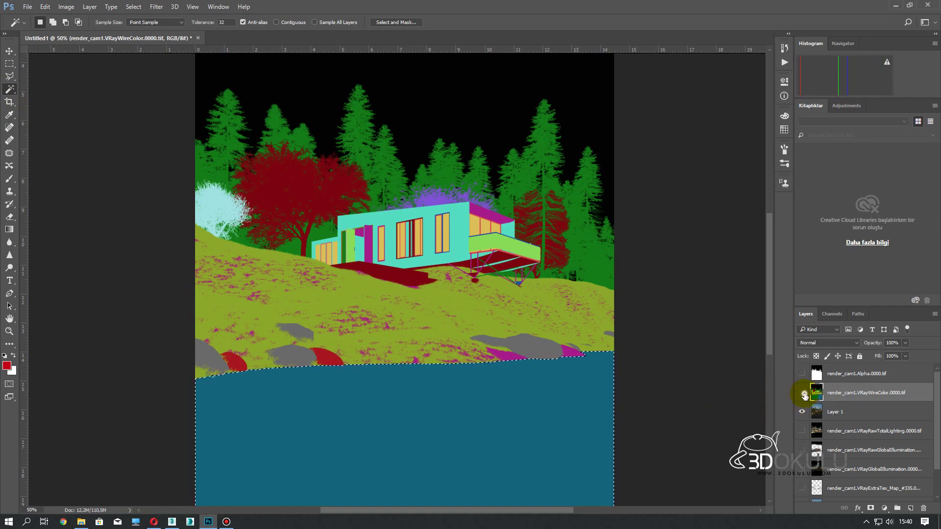
{"action": "left_click", "coordinate": [802, 393]}
{"action": "left_click", "coordinate": [846, 412]}
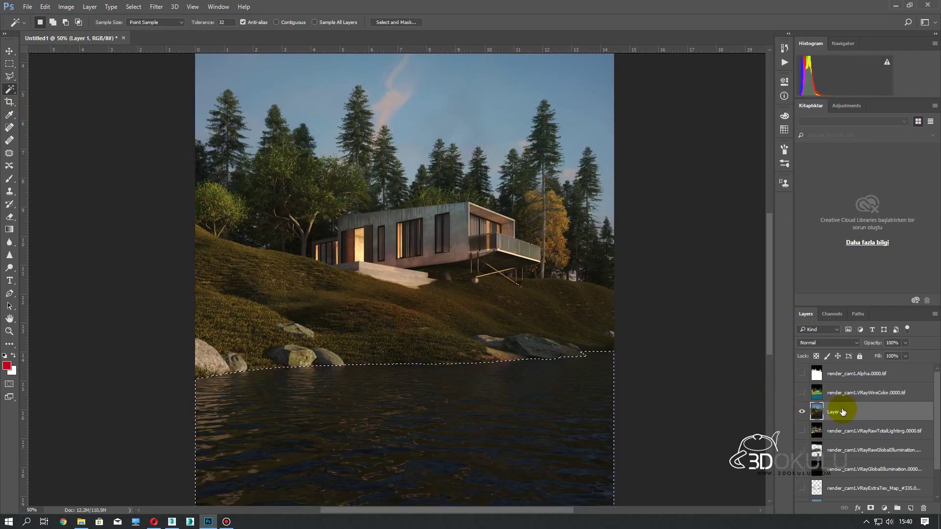
{"action": "key", "text": "ctrl+j"}
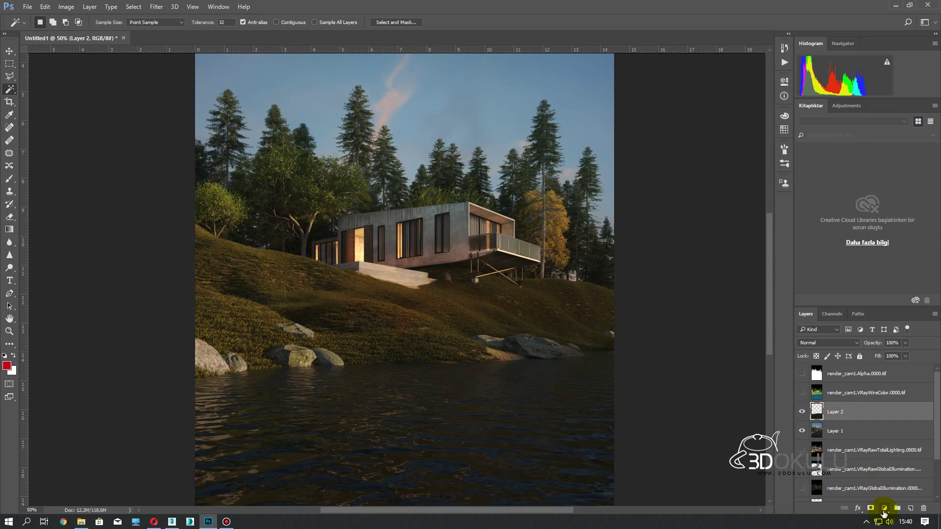
Step: Brighten the water with a Curves layer clipped to Layer 2, then stamp visible into Layer 3
{"action": "left_click", "coordinate": [884, 508]}
{"action": "left_click", "coordinate": [869, 354]}
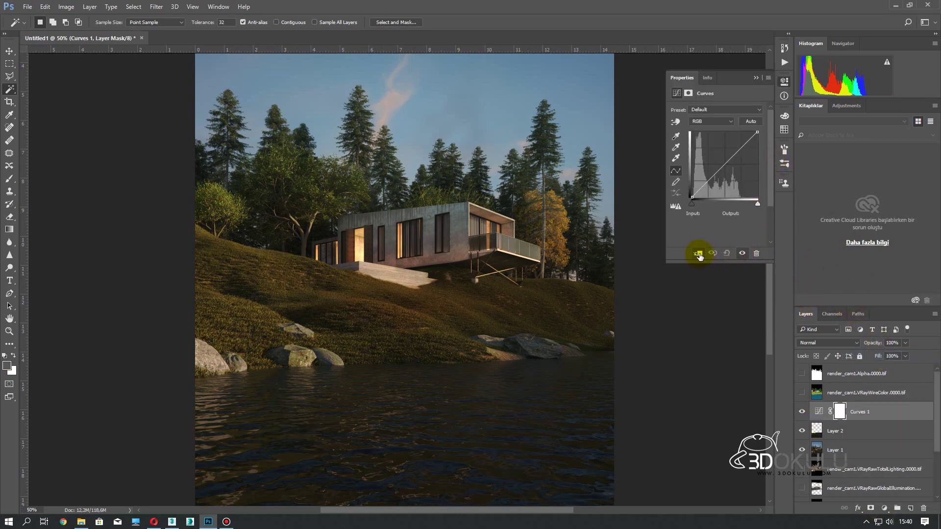
{"action": "left_click", "coordinate": [699, 254]}
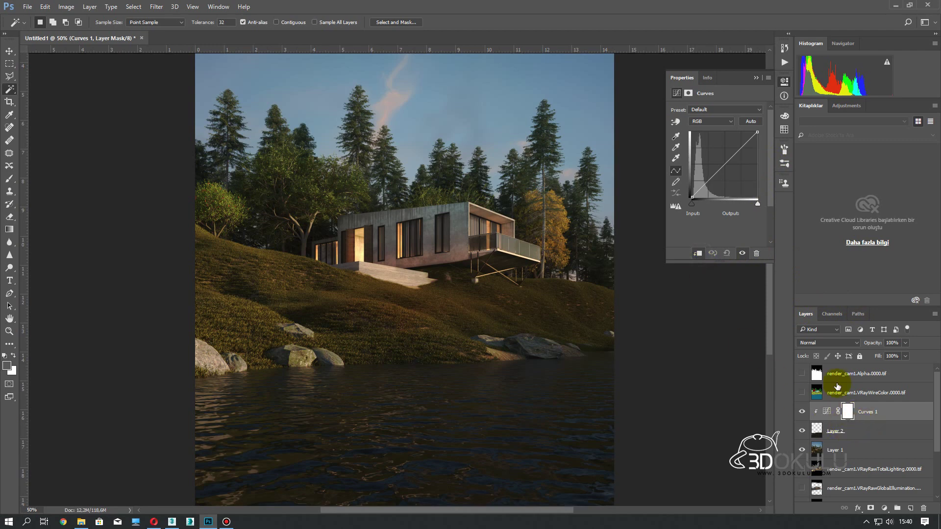
{"action": "left_click_drag", "start_coordinate": [742, 145], "coordinate": [739, 142]}
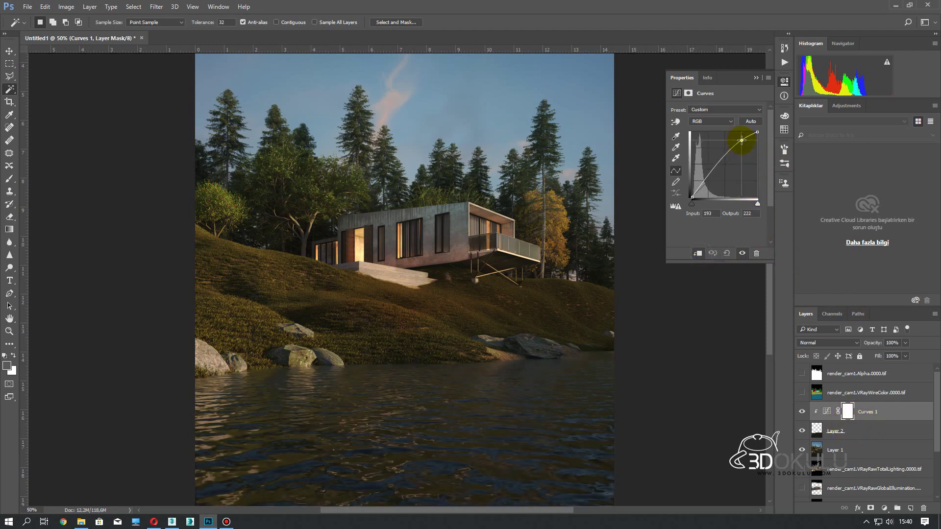
{"action": "left_click", "coordinate": [698, 191]}
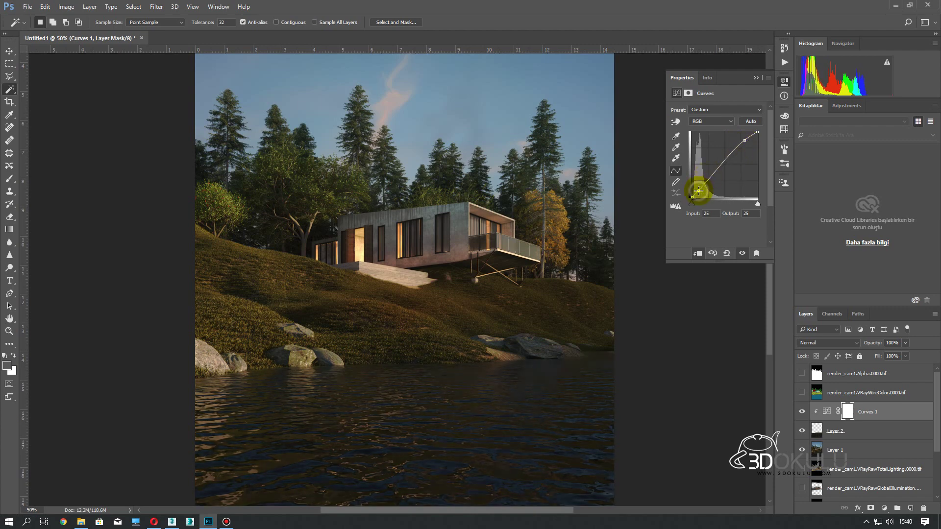
{"action": "left_click_drag", "start_coordinate": [746, 140], "coordinate": [745, 137]}
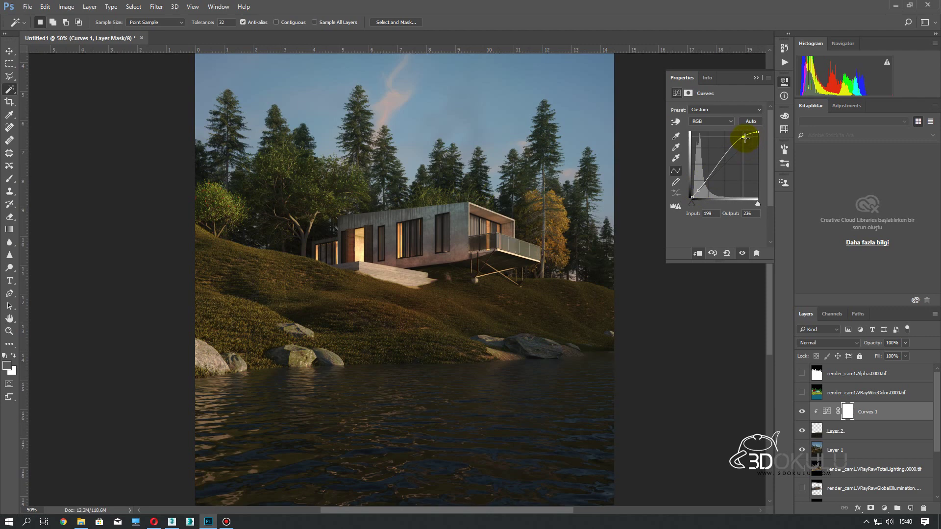
{"action": "key", "text": "ctrl+0"}
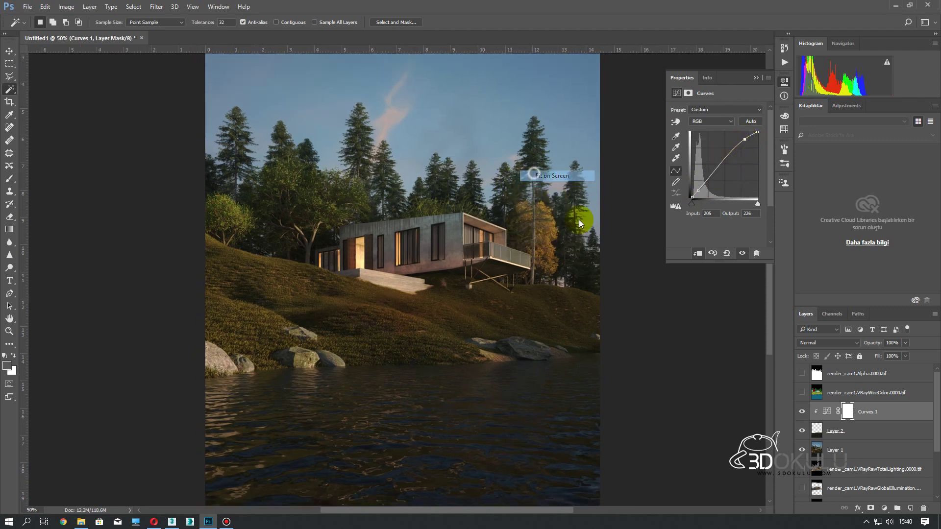
{"action": "left_click", "coordinate": [802, 412]}
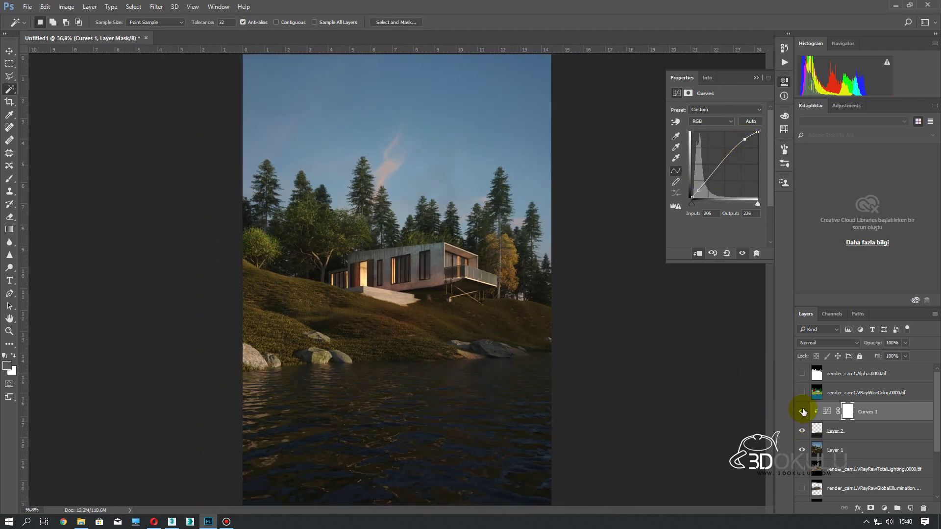
{"action": "left_click", "coordinate": [857, 420]}
{"action": "left_click", "coordinate": [690, 427]}
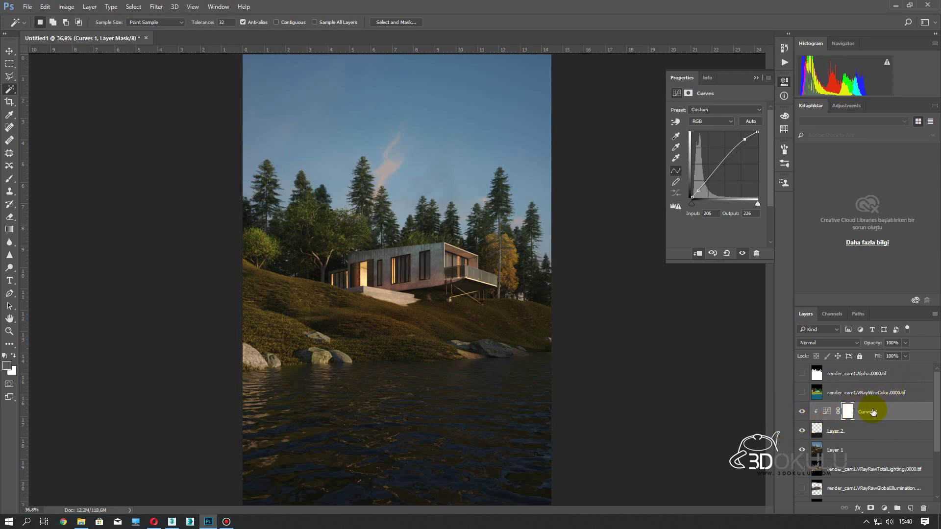
{"action": "key", "text": "ctrl+shift+alt+e"}
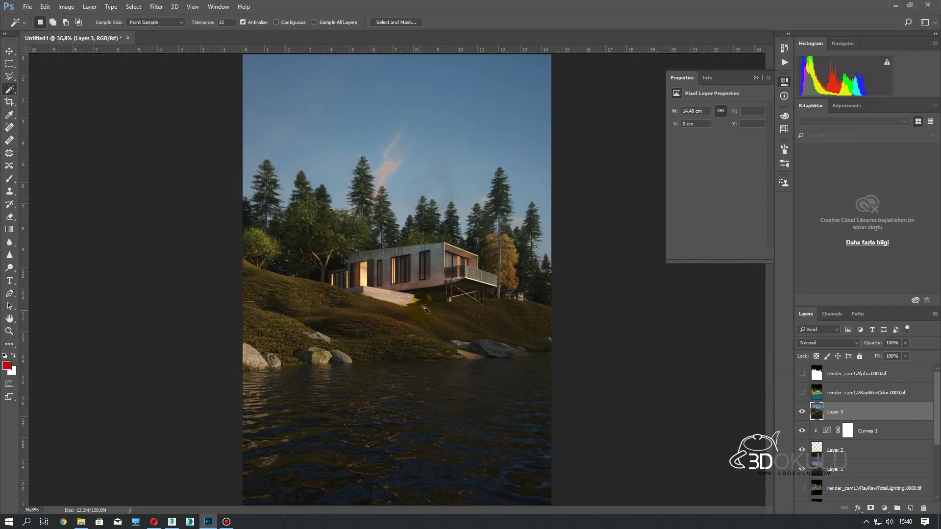
Step: Add Curves 2 with a raised highlight and shadow anchor point, then stamp visible into Layer 4
{"action": "left_click", "coordinate": [885, 507]}
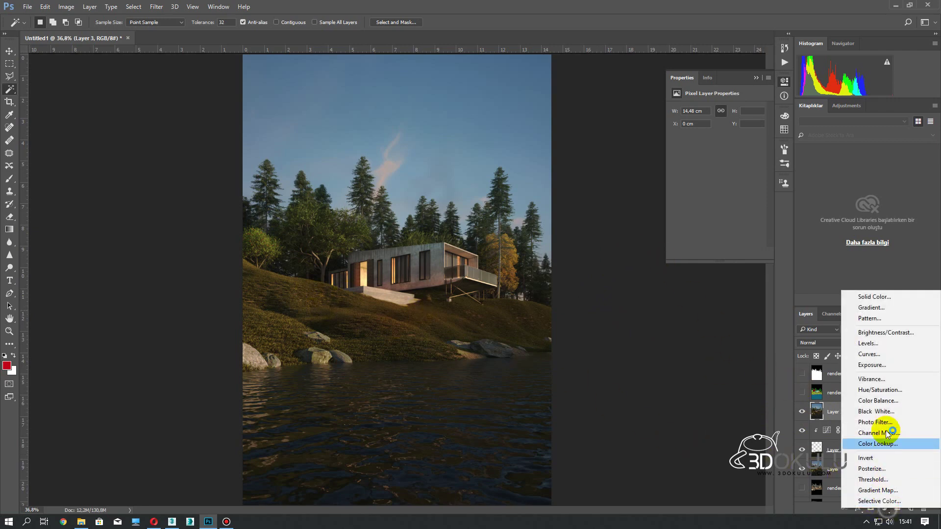
{"action": "left_click", "coordinate": [880, 354]}
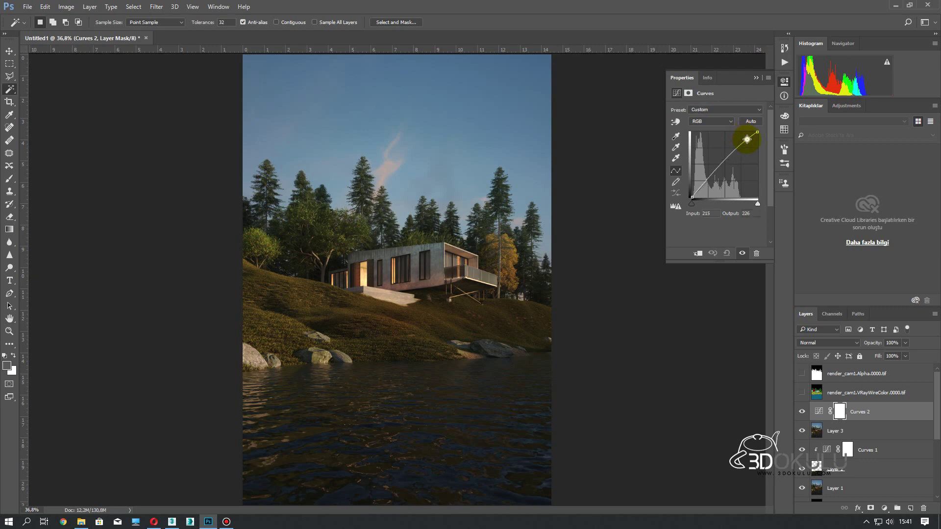
{"action": "left_click", "coordinate": [747, 139]}
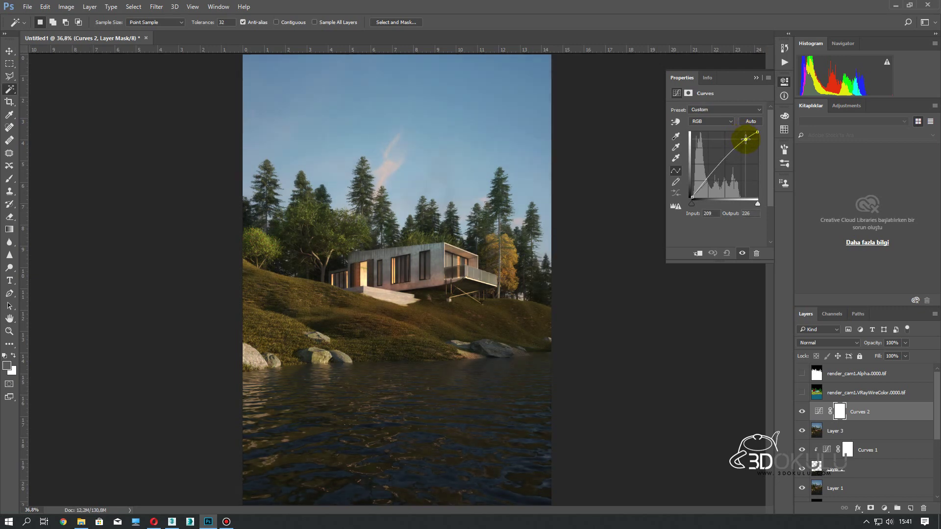
{"action": "left_click", "coordinate": [802, 412]}
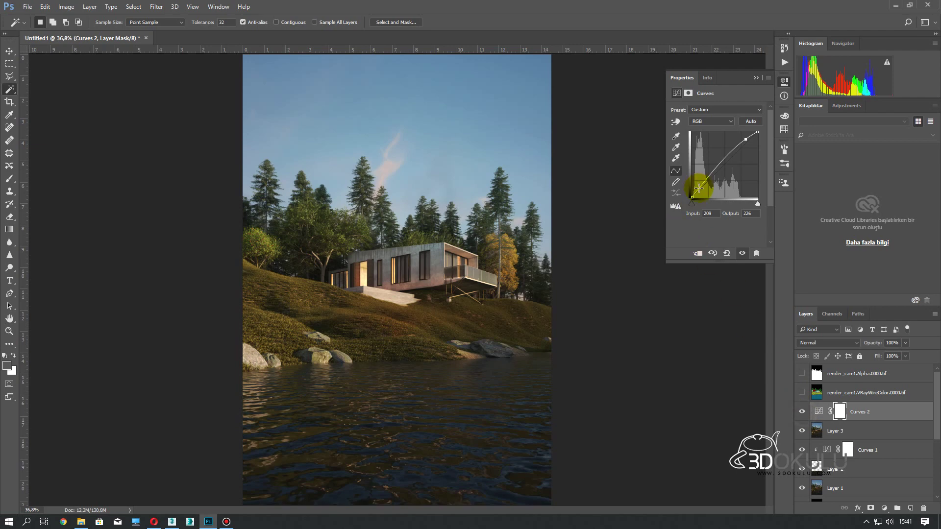
{"action": "left_click_drag", "start_coordinate": [700, 188], "coordinate": [701, 189]}
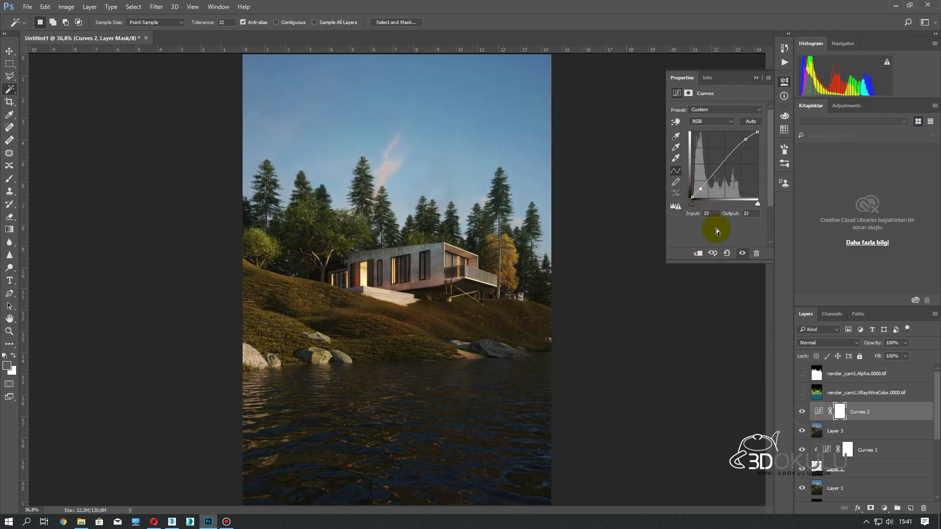
{"action": "left_click", "coordinate": [802, 412]}
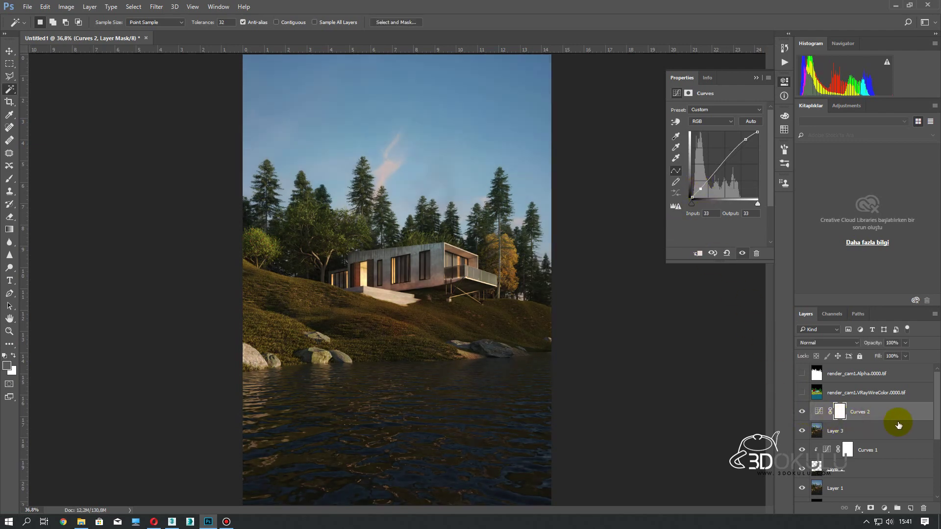
{"action": "key", "text": "ctrl+shift+alt+e"}
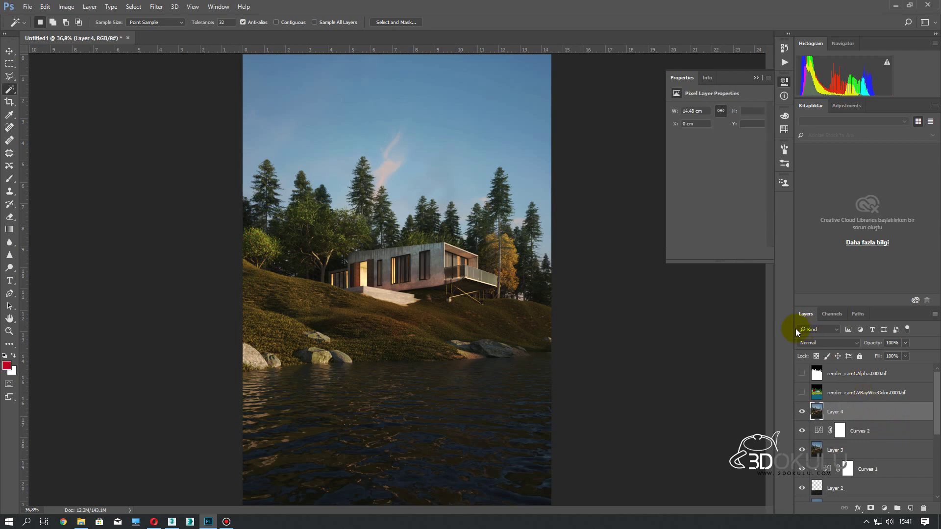
{"action": "left_click", "coordinate": [756, 78]}
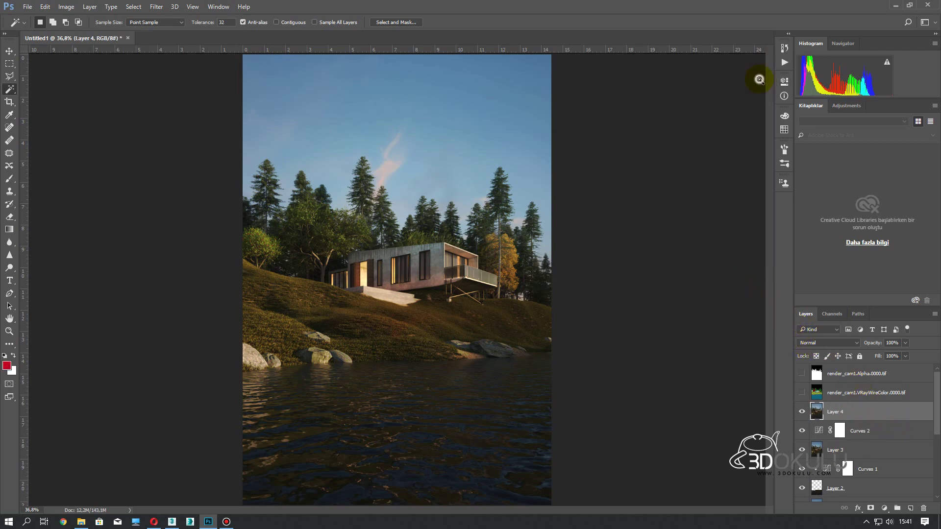
{"action": "left_click", "coordinate": [386, 232]}
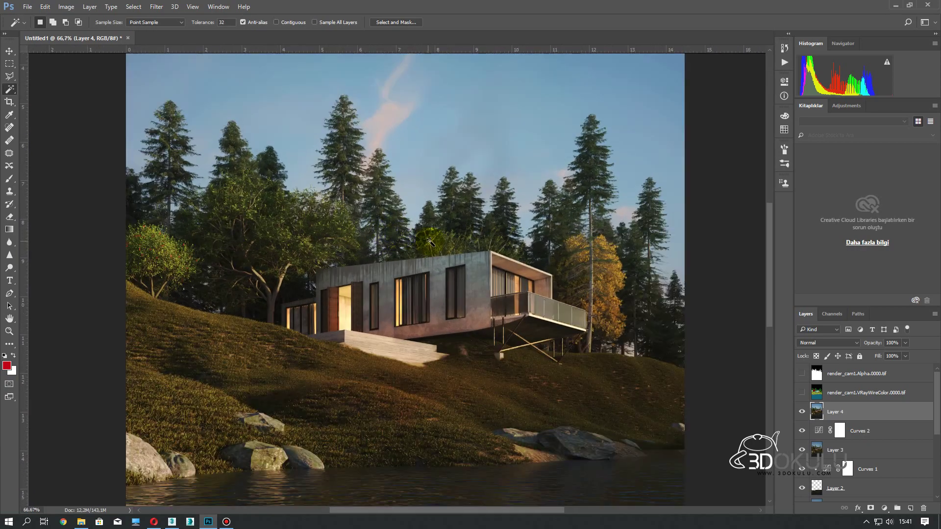
Step: Apply a Camera Raw Filter: exposure +0,30, contrast +8, highlights +8, shadows +9, clarity +100
{"action": "left_click", "coordinate": [419, 245]}
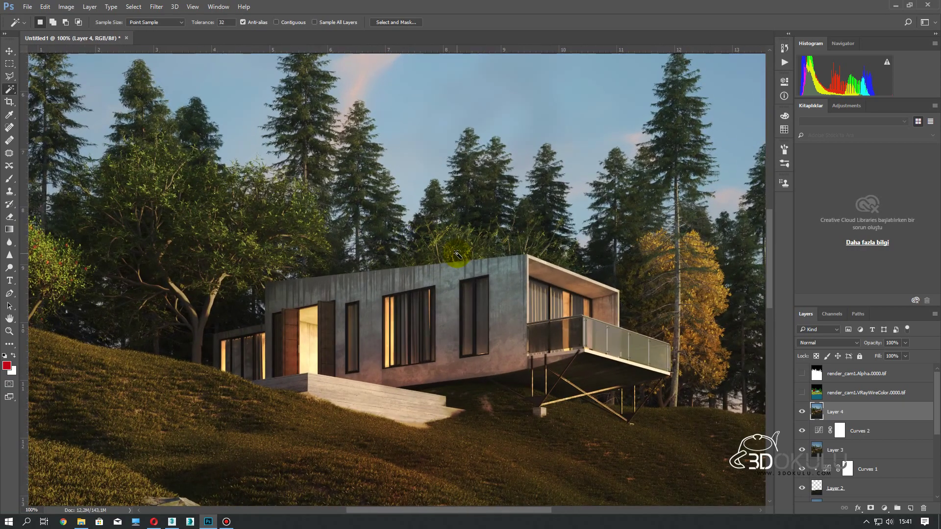
{"action": "left_click", "coordinate": [157, 7]}
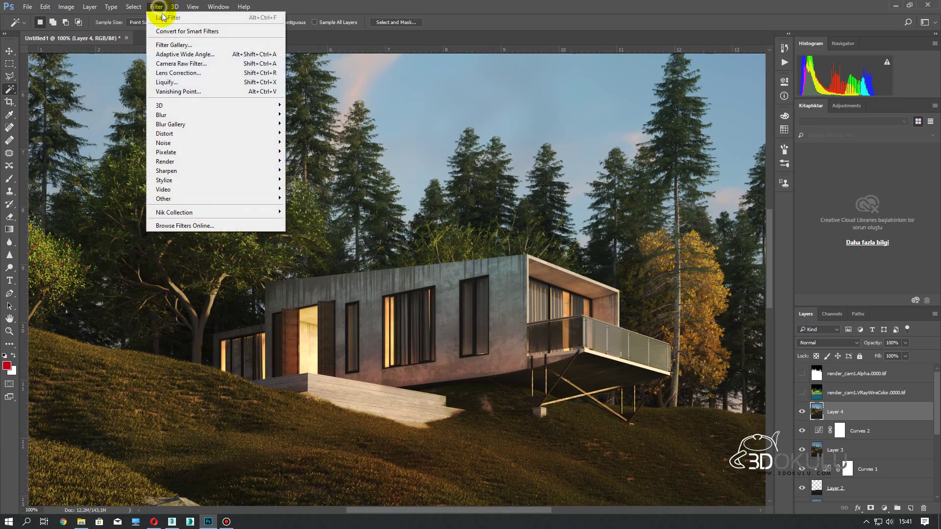
{"action": "left_click", "coordinate": [216, 64]}
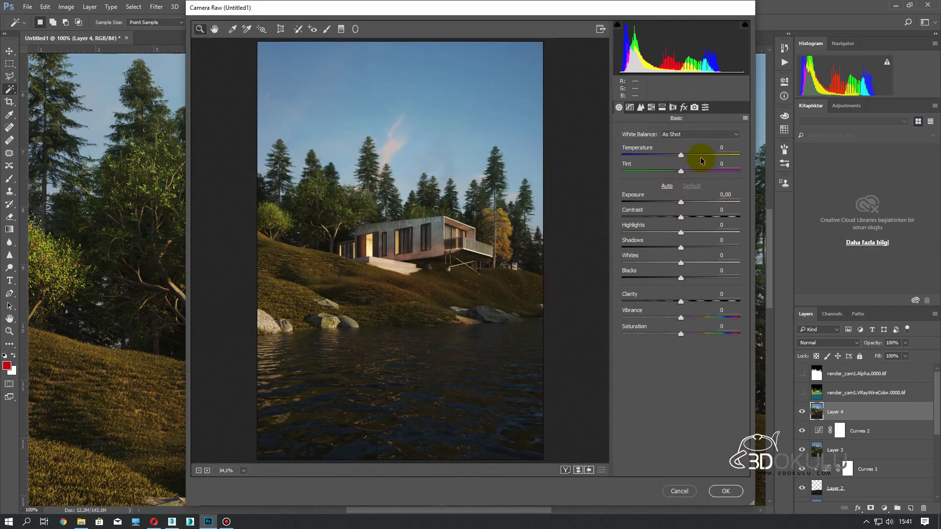
{"action": "left_click_drag", "start_coordinate": [682, 202], "coordinate": [685, 202]}
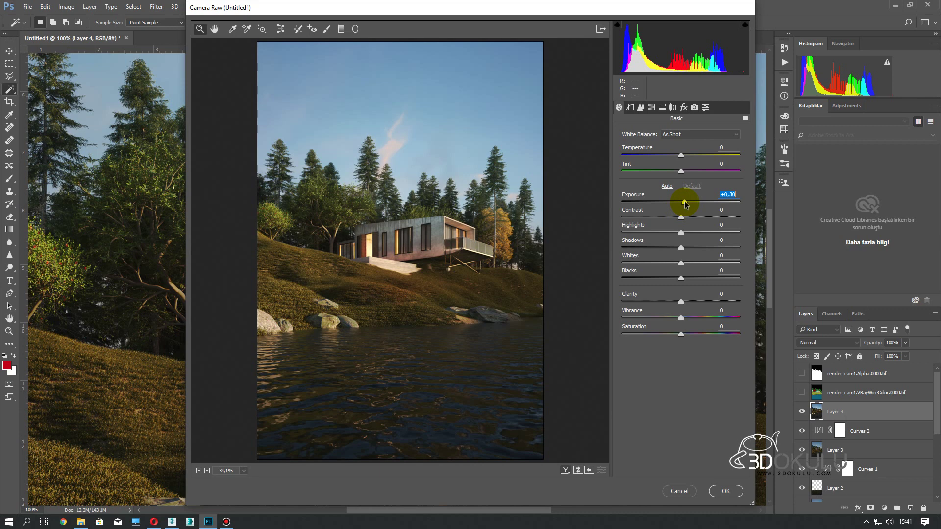
{"action": "left_click_drag", "start_coordinate": [681, 218], "coordinate": [686, 219]}
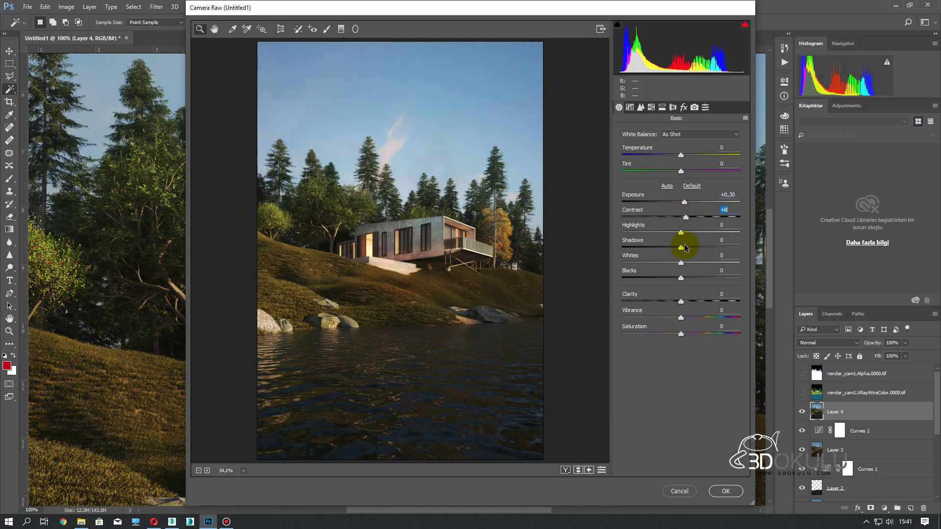
{"action": "left_click_drag", "start_coordinate": [682, 233], "coordinate": [686, 233]}
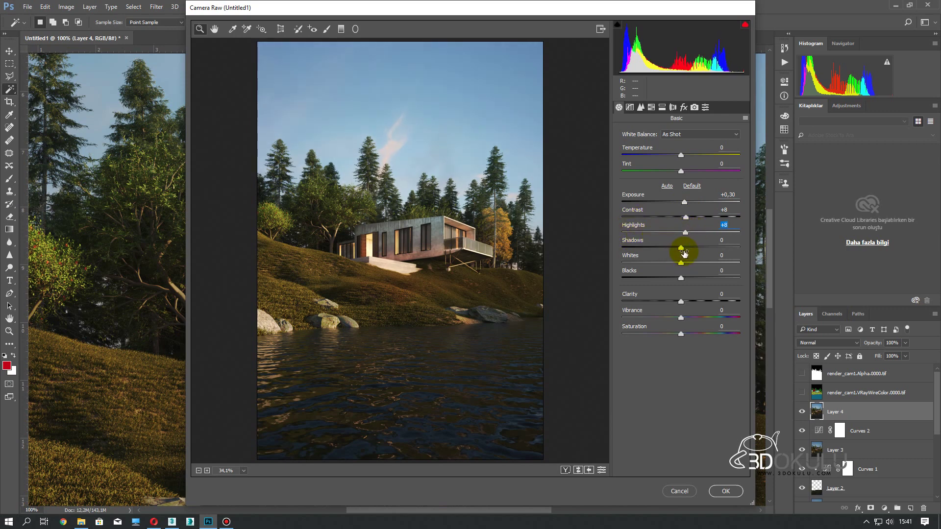
{"action": "mouse_move", "coordinate": [682, 250]}
{"action": "left_mouse_down"}
{"action": "mouse_move", "coordinate": [725, 248]}
{"action": "mouse_move", "coordinate": [688, 253]}
{"action": "left_mouse_up"}
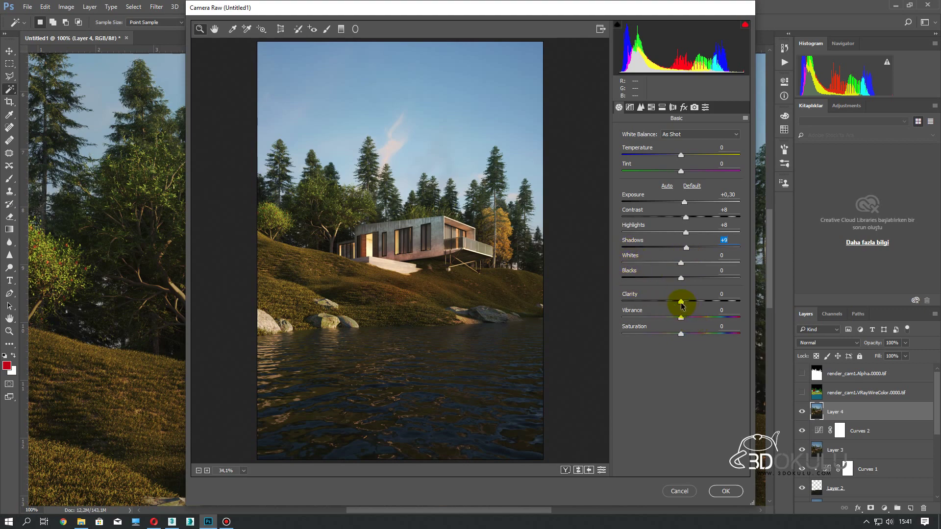
{"action": "mouse_move", "coordinate": [681, 303]}
{"action": "left_mouse_down"}
{"action": "mouse_move", "coordinate": [761, 304]}
{"action": "mouse_move", "coordinate": [684, 307]}
{"action": "left_mouse_up"}
Step: Apply the Camera Raw grading to Layer 4, fit the view, and duplicate it as Layer 4 copy
{"action": "left_click", "coordinate": [723, 490]}
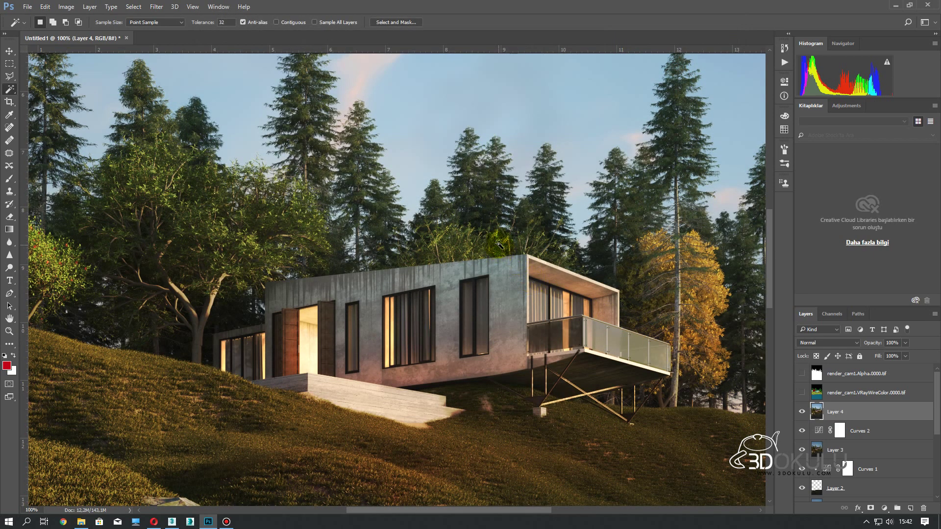
{"action": "key", "text": "ctrl+0"}
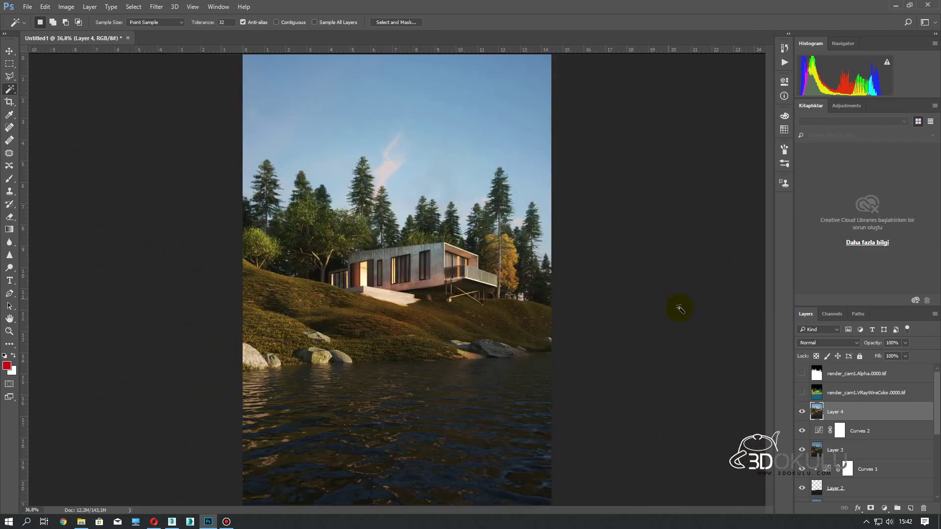
{"action": "left_click_drag", "start_coordinate": [885, 414], "coordinate": [911, 509]}
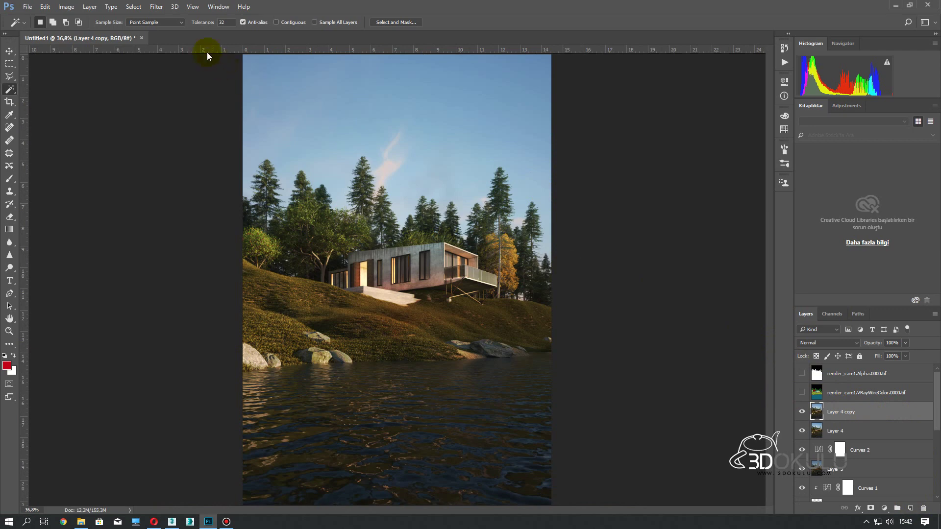
{"action": "left_click", "coordinate": [161, 9]}
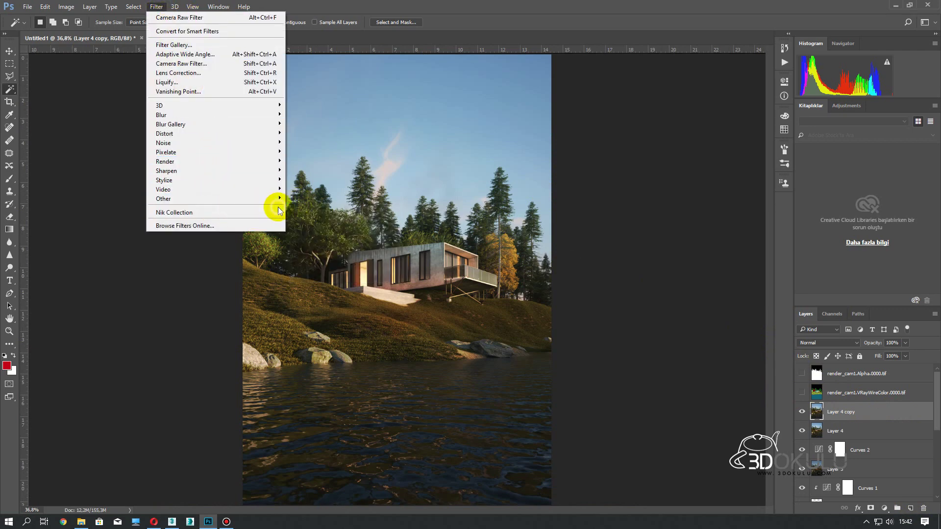
Step: Apply Color Efex Pro 4's Tonal Contrast to Layer 4 copy after checking a 100% split-view comparison
{"action": "mouse_move", "coordinate": [175, 213]}
{"action": "left_click", "coordinate": [334, 224]}
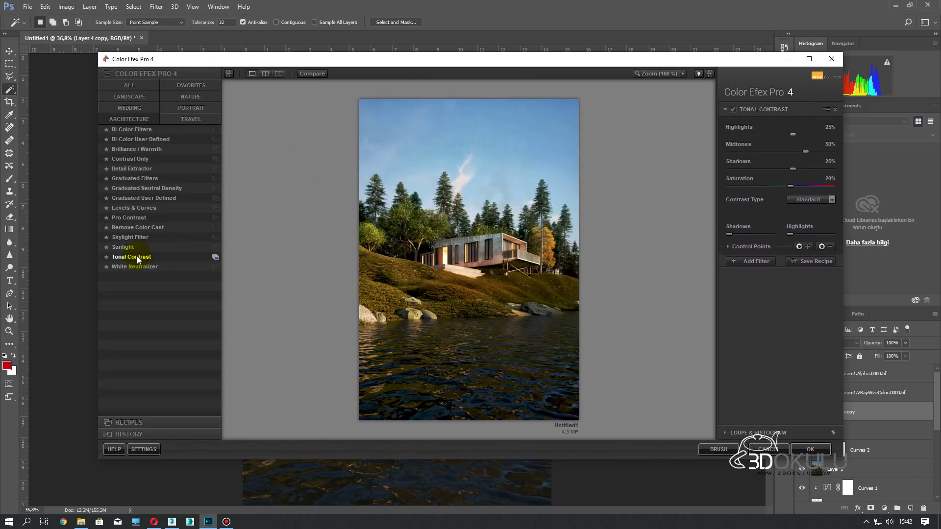
{"action": "left_click", "coordinate": [136, 257]}
{"action": "left_click", "coordinate": [267, 73]}
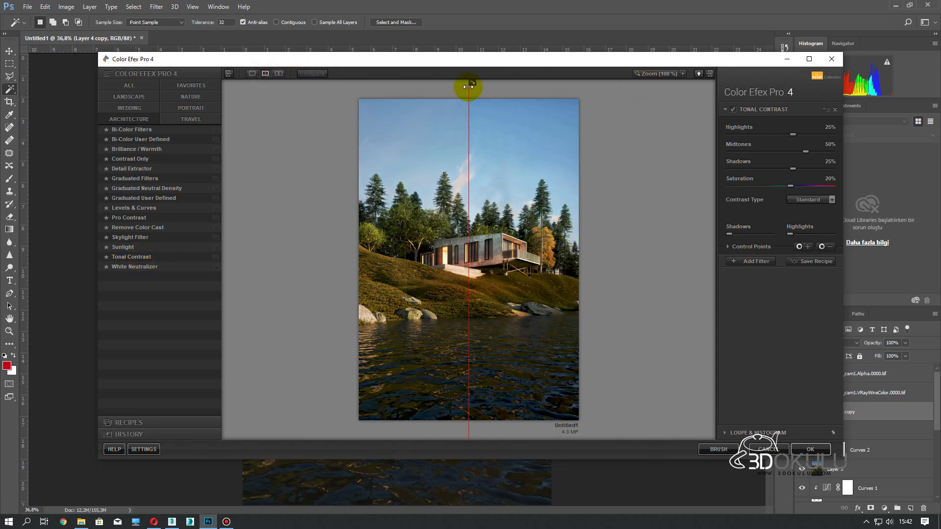
{"action": "mouse_move", "coordinate": [468, 87]}
{"action": "left_mouse_down"}
{"action": "mouse_move", "coordinate": [445, 118]}
{"action": "mouse_move", "coordinate": [513, 115]}
{"action": "left_mouse_up"}
{"action": "left_click", "coordinate": [650, 74]}
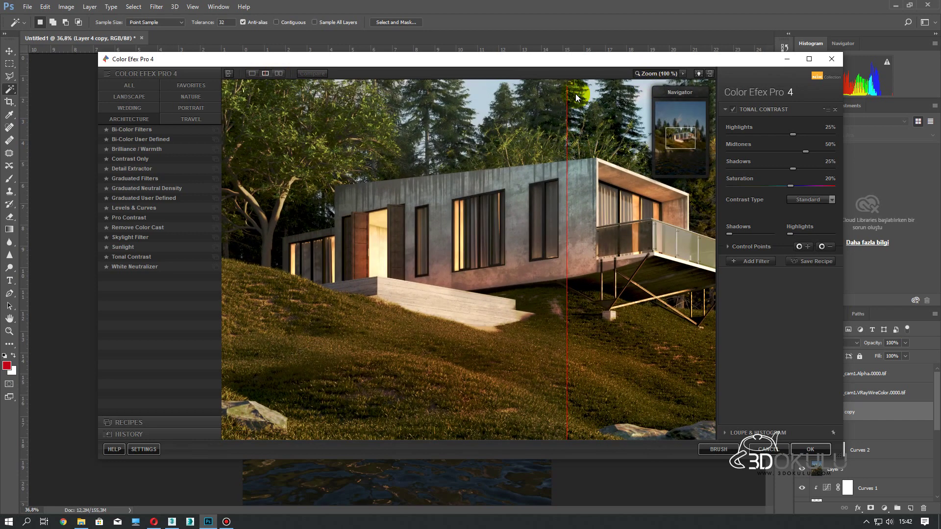
{"action": "mouse_move", "coordinate": [567, 96]}
{"action": "left_mouse_down"}
{"action": "mouse_move", "coordinate": [478, 110]}
{"action": "mouse_move", "coordinate": [620, 116]}
{"action": "left_mouse_up"}
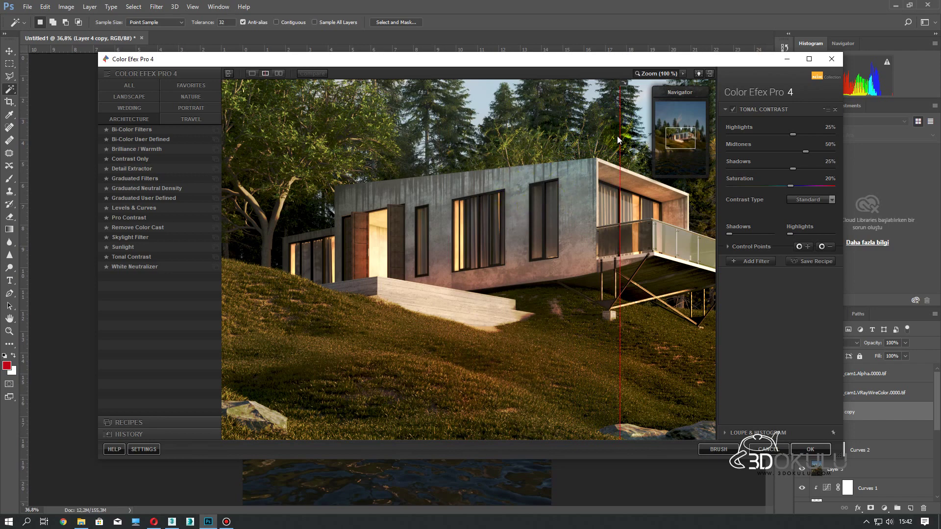
{"action": "left_click_drag", "start_coordinate": [619, 136], "coordinate": [317, 197]}
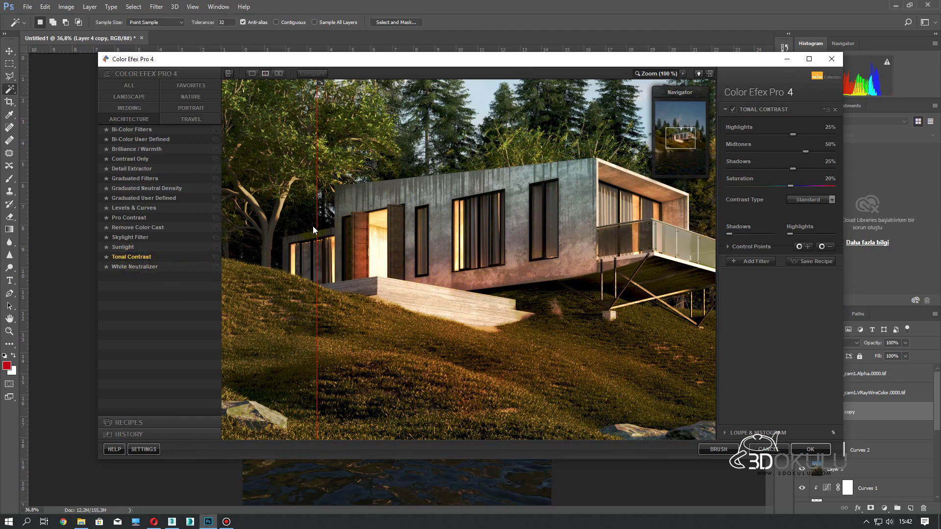
{"action": "mouse_move", "coordinate": [317, 226]}
{"action": "left_mouse_down"}
{"action": "mouse_move", "coordinate": [639, 242]}
{"action": "mouse_move", "coordinate": [258, 243]}
{"action": "left_mouse_up"}
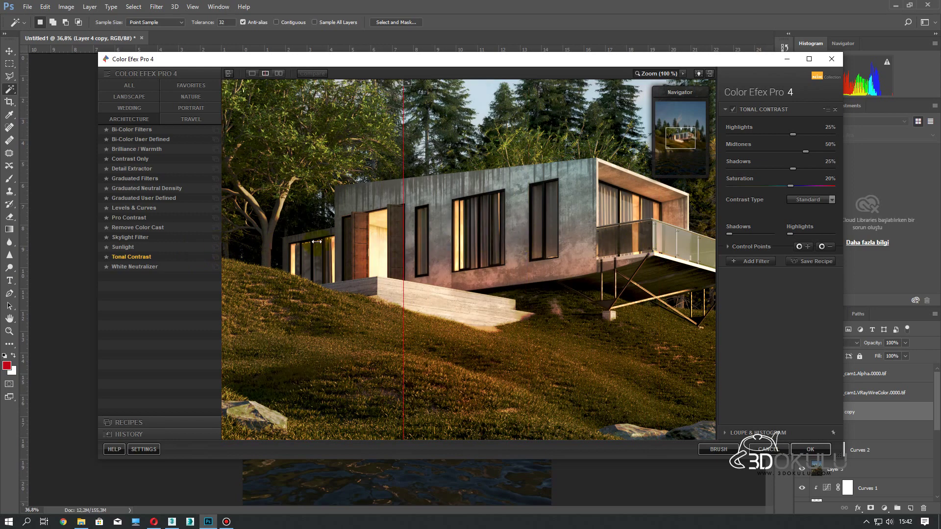
{"action": "left_click", "coordinate": [812, 449]}
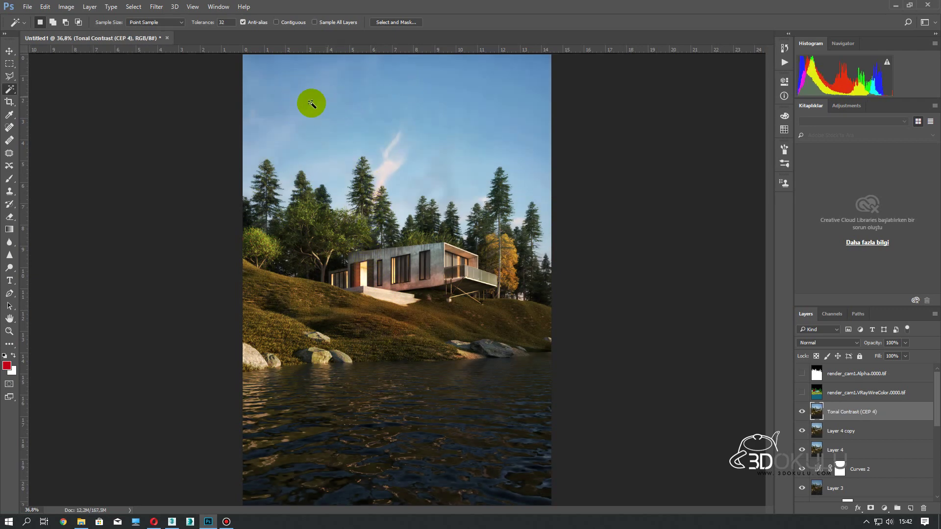
Step: Erase areas of the Tonal Contrast layer, toggle it to compare, and zoom out slightly
{"action": "left_click", "coordinate": [10, 217]}
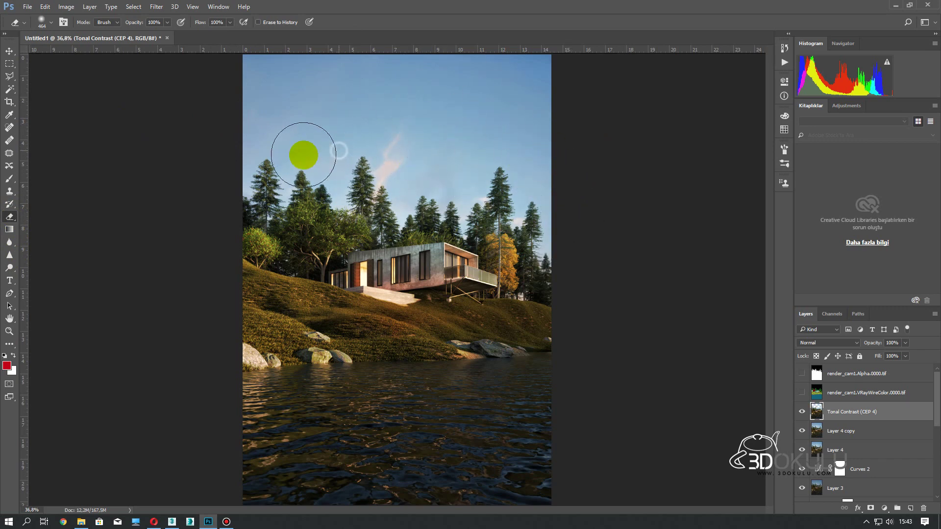
{"action": "left_click_drag", "start_coordinate": [223, 191], "coordinate": [386, 324]}
{"action": "left_click", "coordinate": [134, 203]}
{"action": "left_click", "coordinate": [369, 290]}
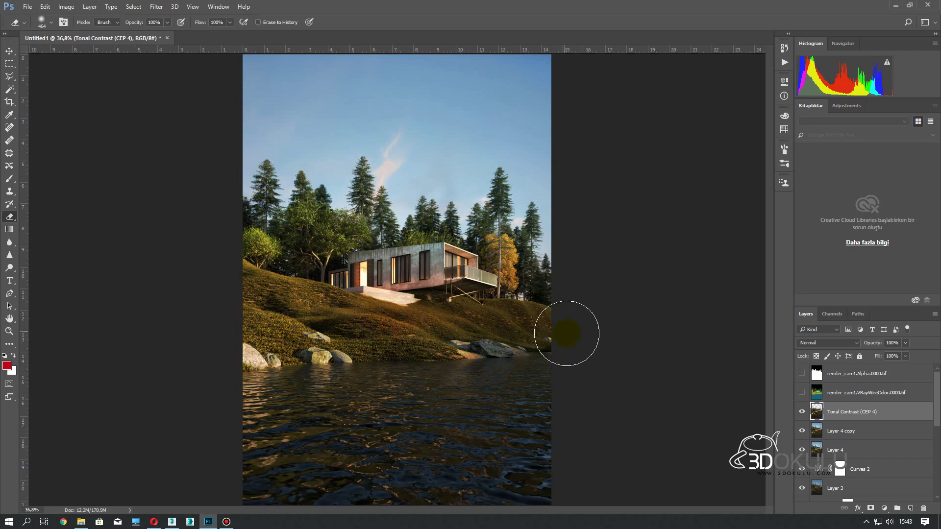
{"action": "left_click", "coordinate": [802, 412]}
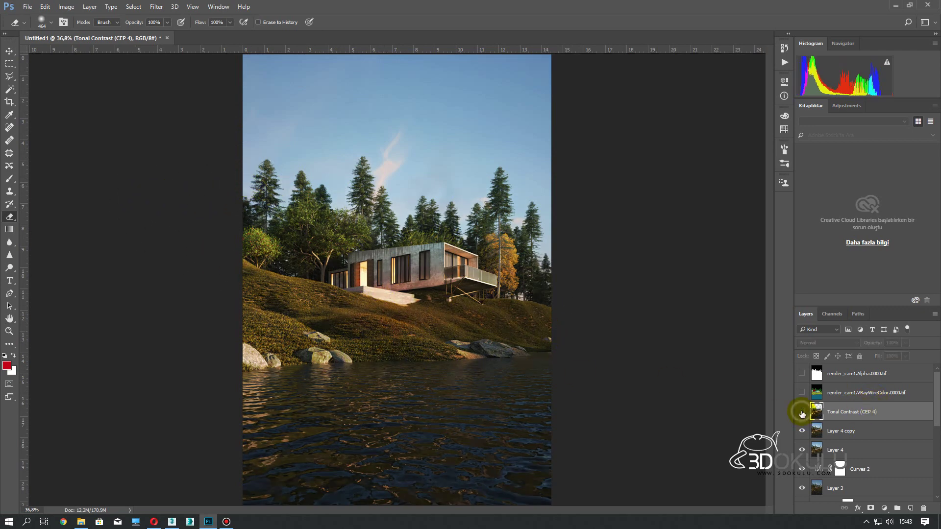
{"action": "left_click", "coordinate": [802, 412]}
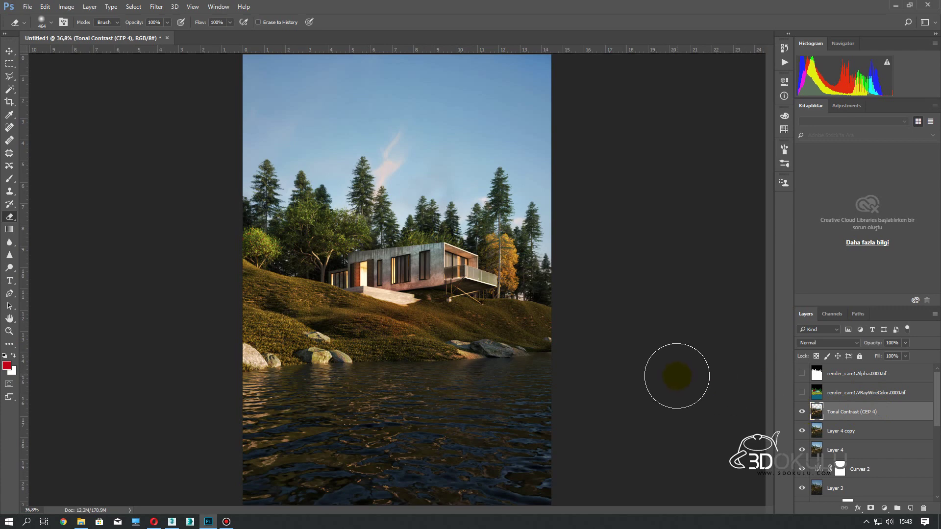
{"action": "right_click", "coordinate": [521, 328]}
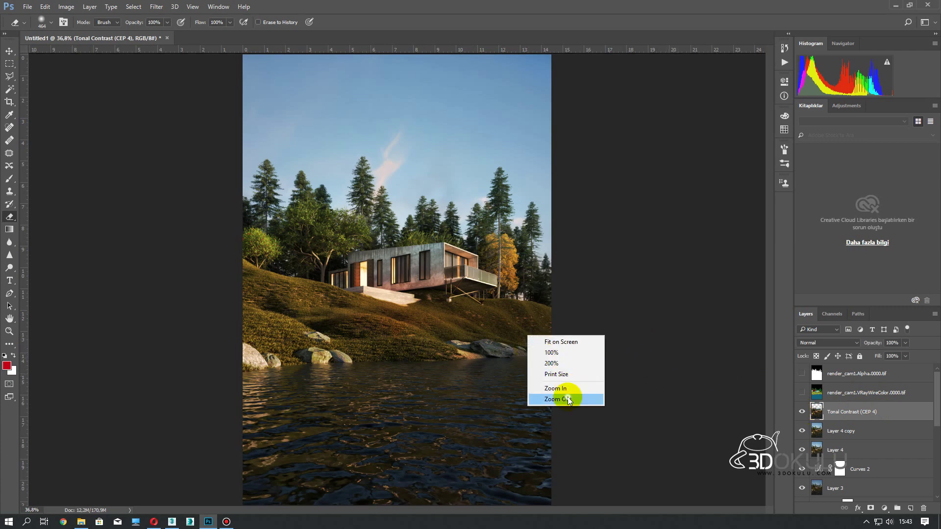
{"action": "left_click", "coordinate": [563, 399]}
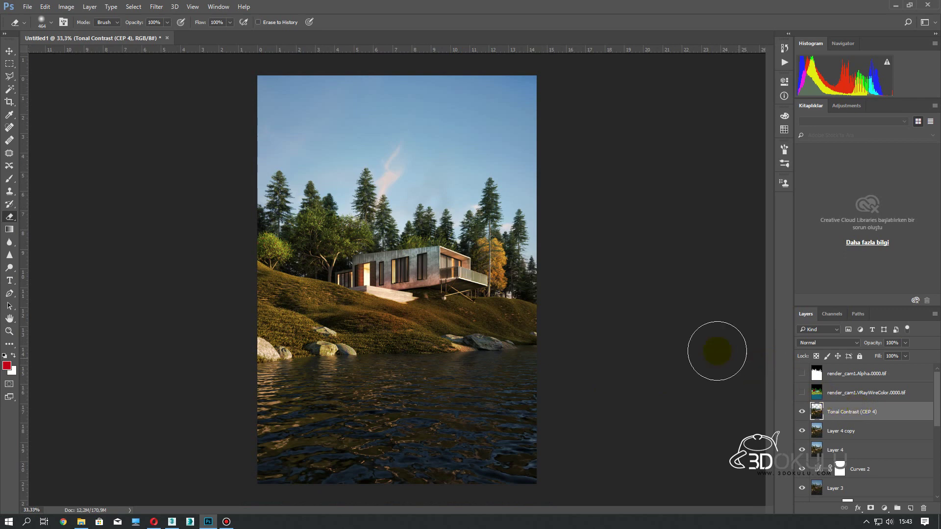
Step: Show the colour-ID pass and colour-select the house walls, windows, maroon trees and magenta patches
{"action": "left_click", "coordinate": [834, 397]}
{"action": "left_click", "coordinate": [802, 393]}
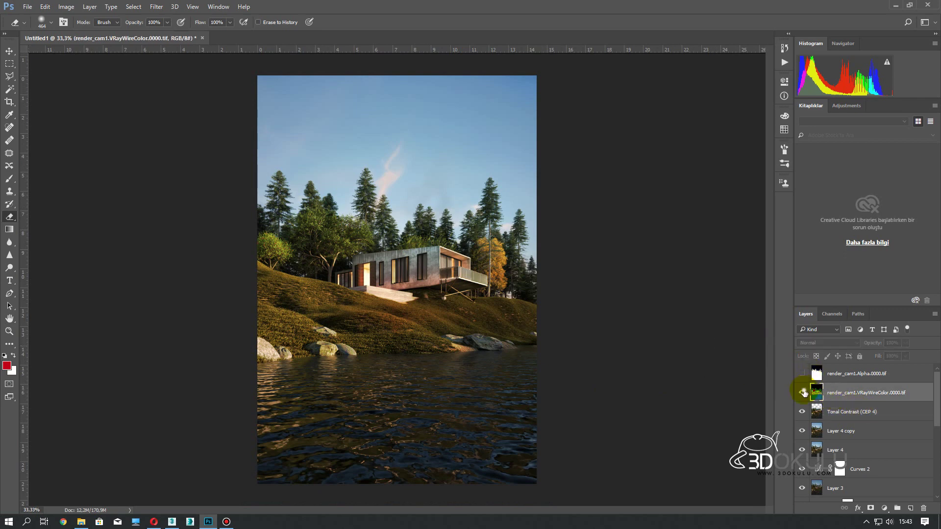
{"action": "left_click", "coordinate": [11, 88]}
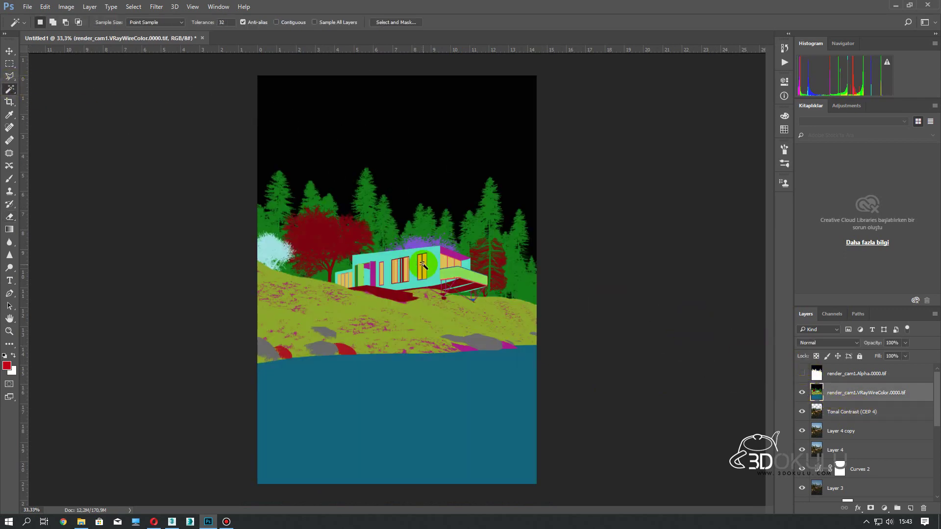
{"action": "left_click", "coordinate": [446, 265]}
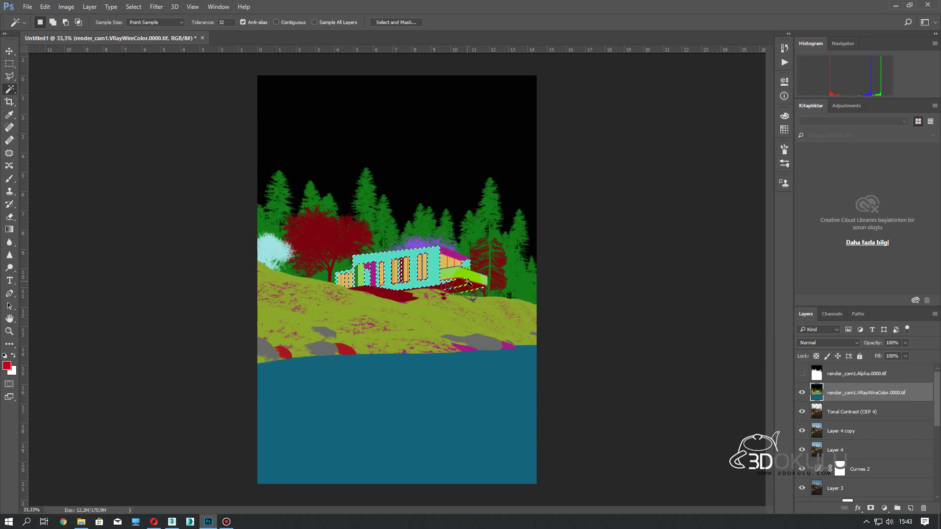
{"action": "left_click", "coordinate": [450, 259], "text": "shift"}
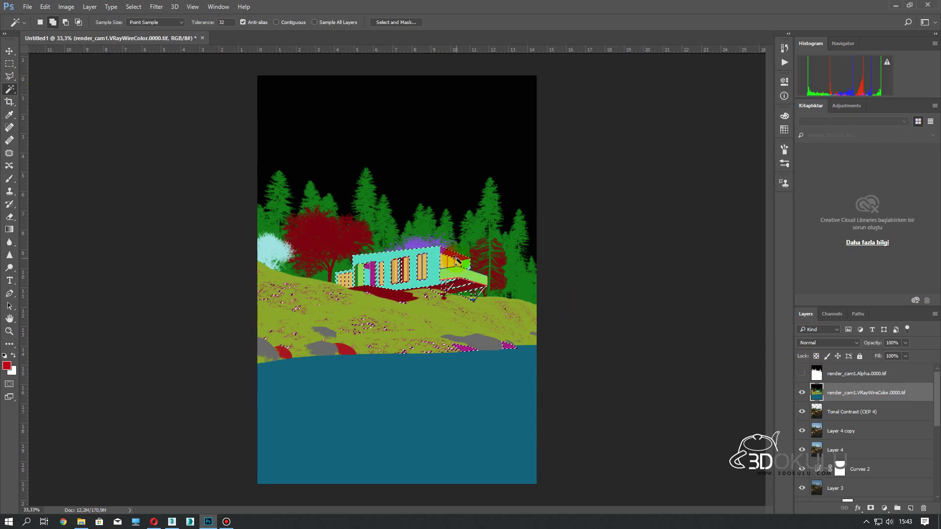
{"action": "left_click", "coordinate": [413, 277], "text": "shift"}
{"action": "key", "text": "ctrl+plus"}
{"action": "key", "text": "ctrl+plus"}
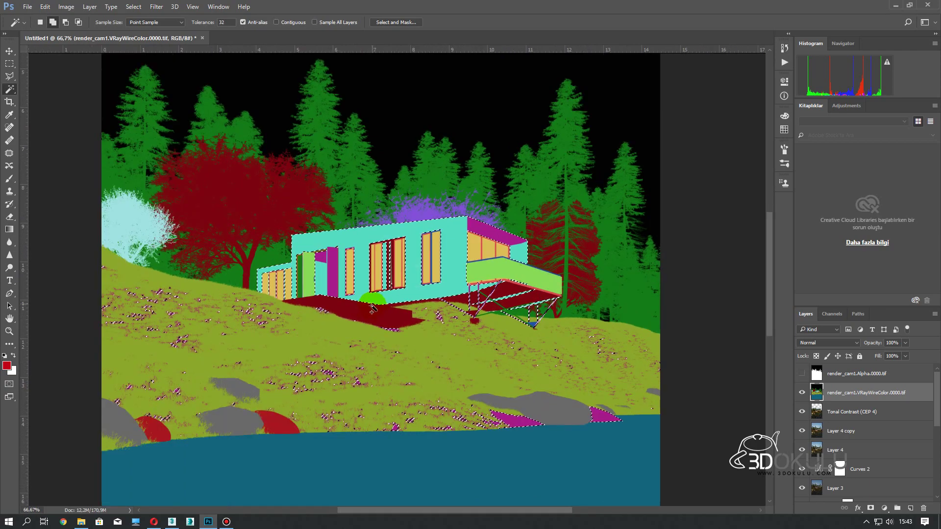
{"action": "left_click", "coordinate": [425, 305], "text": "shift"}
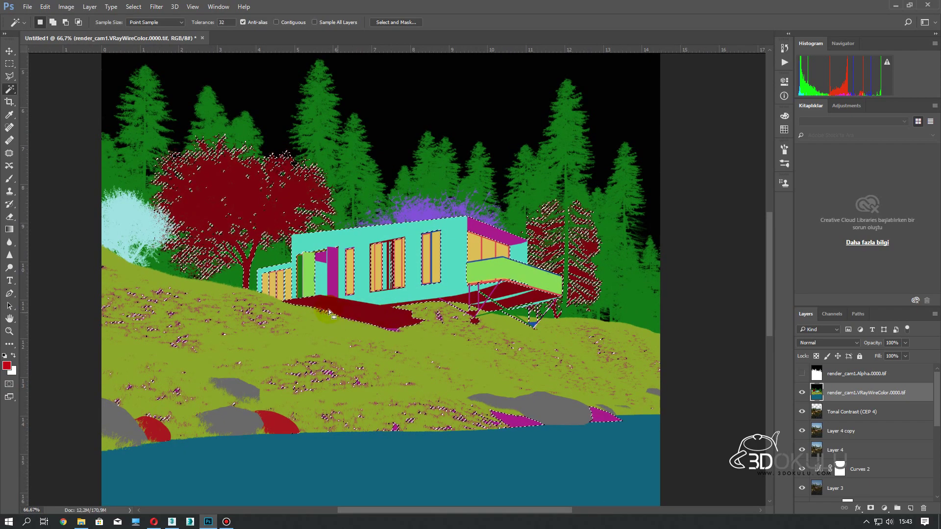
Step: Subtract the left maroon tree, hillside specks and the right tree's outer half with rectangular boxes
{"action": "left_click", "coordinate": [11, 75]}
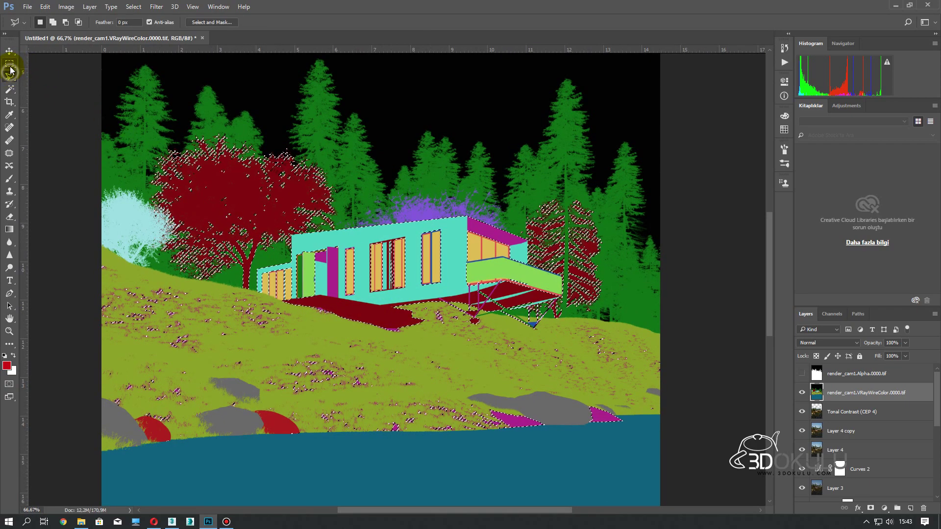
{"action": "left_click_drag", "start_coordinate": [146, 117], "coordinate": [266, 303]}
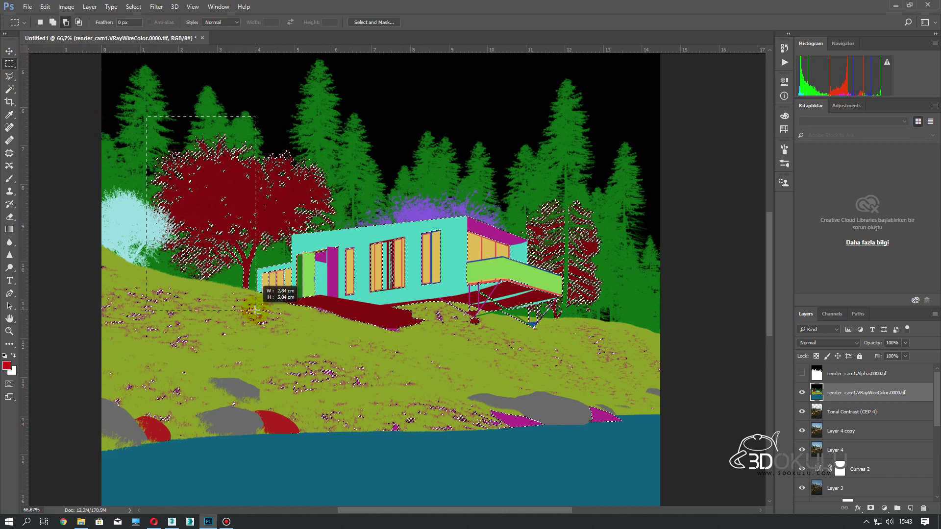
{"action": "mouse_move", "coordinate": [255, 263]}
{"action": "left_mouse_down"}
{"action": "mouse_move", "coordinate": [293, 177]}
{"action": "mouse_move", "coordinate": [293, 130]}
{"action": "mouse_move", "coordinate": [250, 225]}
{"action": "left_mouse_up"}
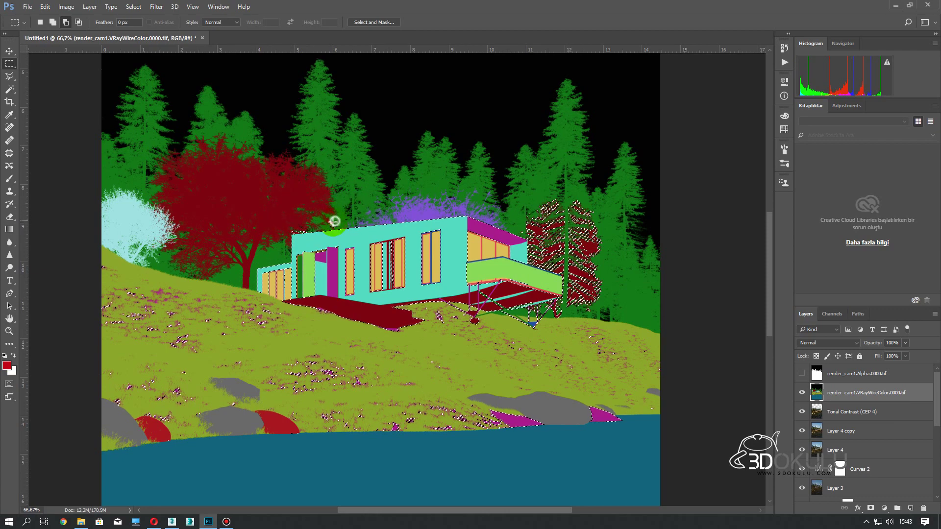
{"action": "left_click_drag", "start_coordinate": [313, 225], "coordinate": [290, 233]}
{"action": "left_click_drag", "start_coordinate": [329, 224], "coordinate": [337, 229]}
{"action": "left_click_drag", "start_coordinate": [102, 233], "coordinate": [231, 448]}
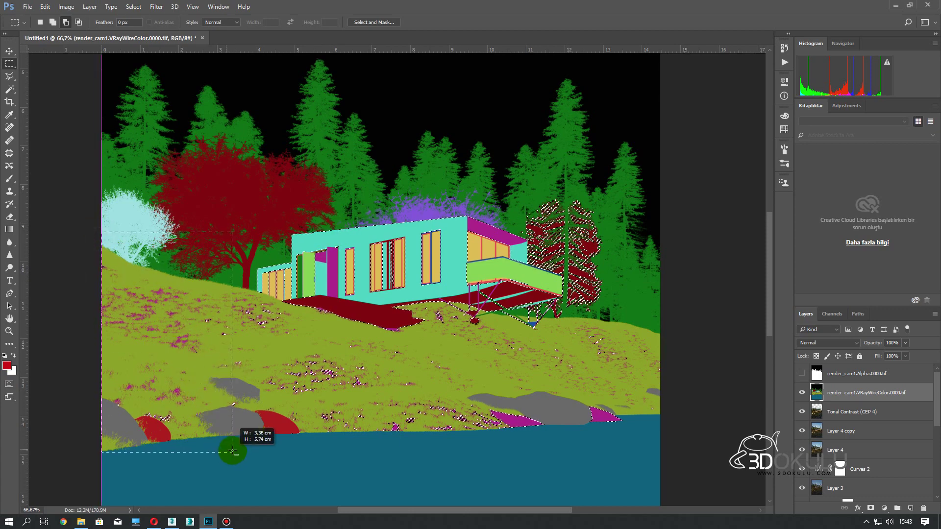
{"action": "mouse_move", "coordinate": [131, 384]}
{"action": "left_mouse_down"}
{"action": "mouse_move", "coordinate": [639, 472]}
{"action": "mouse_move", "coordinate": [579, 333]}
{"action": "left_mouse_up"}
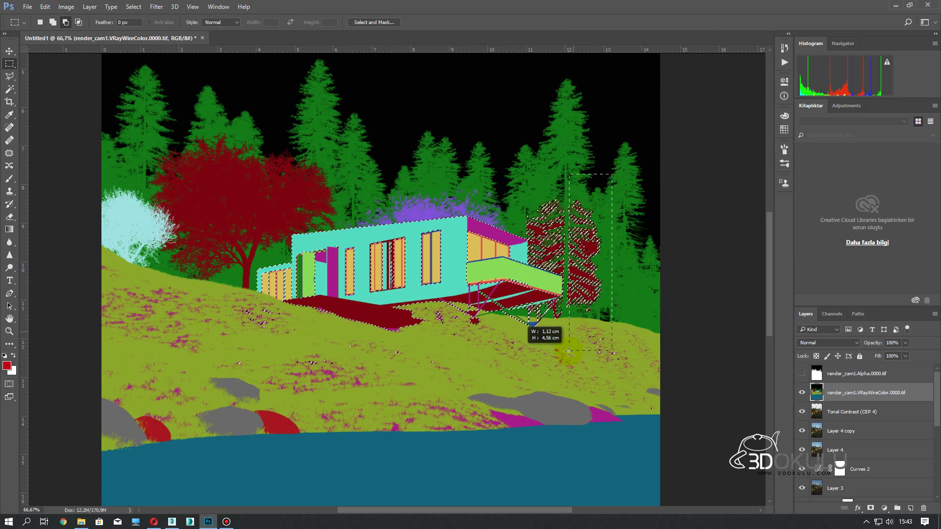
{"action": "left_click_drag", "start_coordinate": [612, 175], "coordinate": [565, 338]}
Step: Subtract the red tree beside the house from the selection with the Polygonal Lasso
{"action": "left_click", "coordinate": [9, 76]}
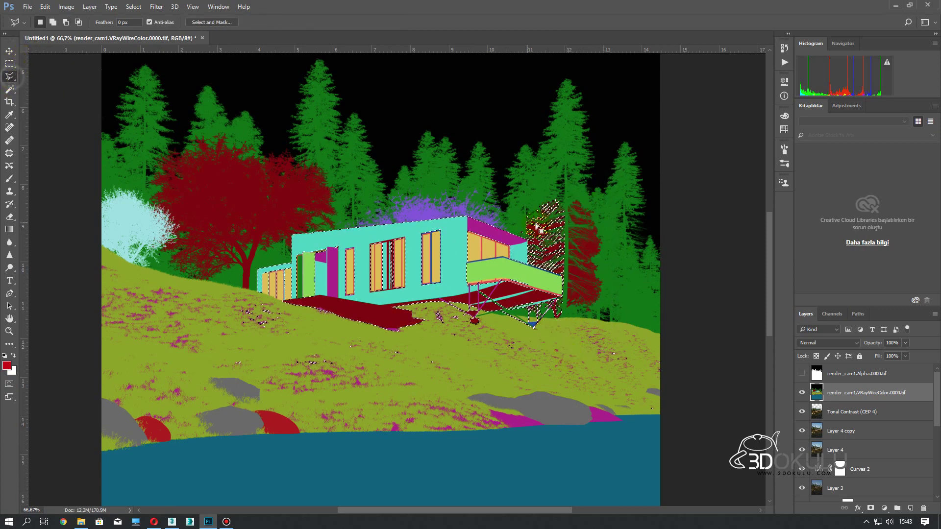
{"action": "scroll", "coordinate": [545, 221], "scroll_direction": "up", "scroll_amount": 2}
{"action": "left_click", "coordinate": [475, 200]}
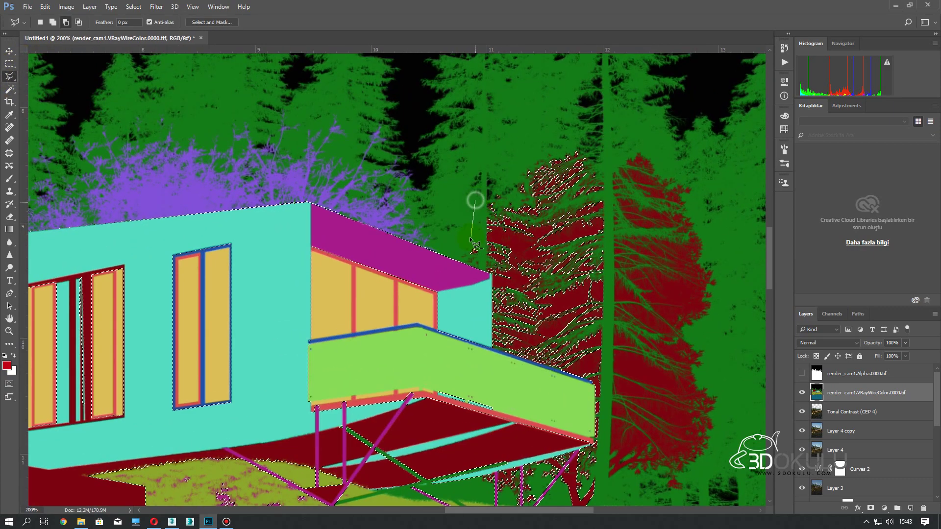
{"action": "left_click", "coordinate": [469, 262]}
{"action": "left_click", "coordinate": [488, 271]}
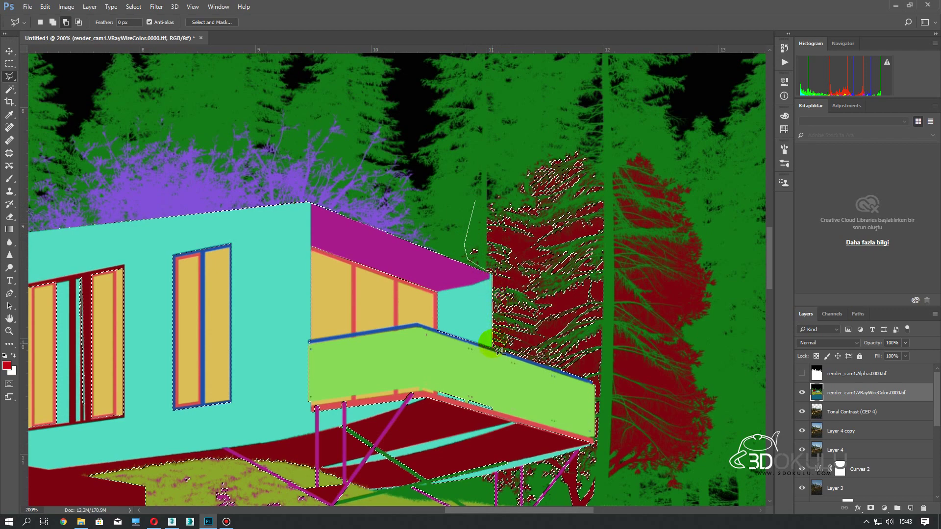
{"action": "left_click", "coordinate": [592, 380]}
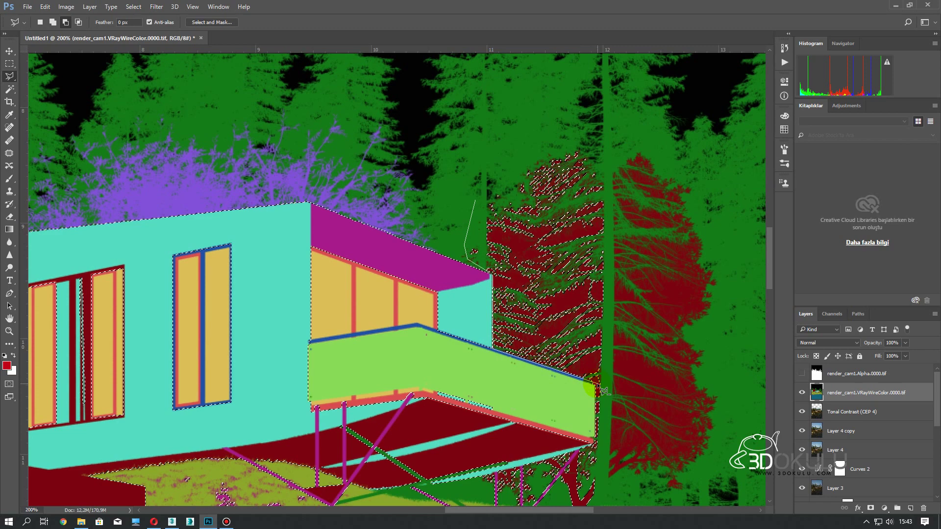
{"action": "left_click", "coordinate": [656, 221]}
{"action": "left_click", "coordinate": [620, 136]}
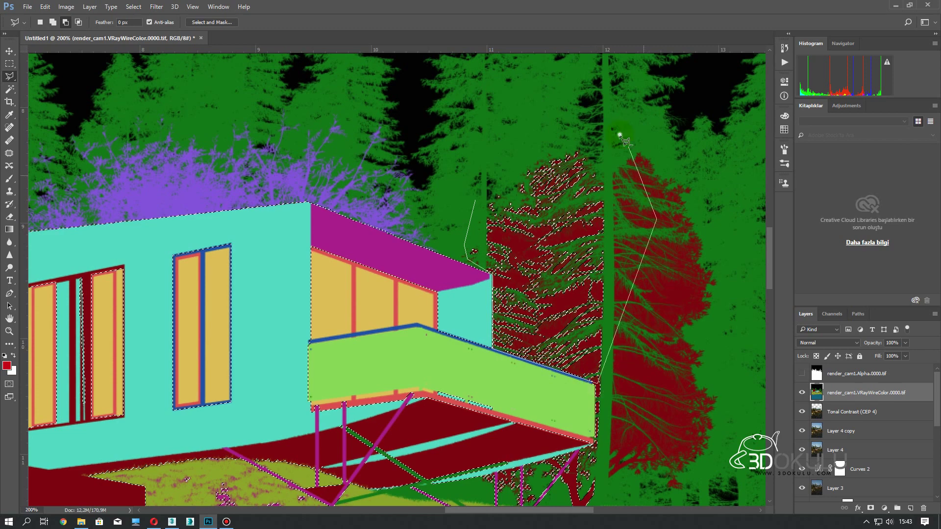
{"action": "left_click", "coordinate": [475, 202]}
Step: Subtract the tree base and area under the deck down to the hillside
{"action": "scroll", "coordinate": [592, 282], "scroll_direction": "down", "scroll_amount": 3}
{"action": "left_click", "coordinate": [616, 294]}
{"action": "left_click", "coordinate": [585, 293]}
{"action": "left_click", "coordinate": [595, 311]}
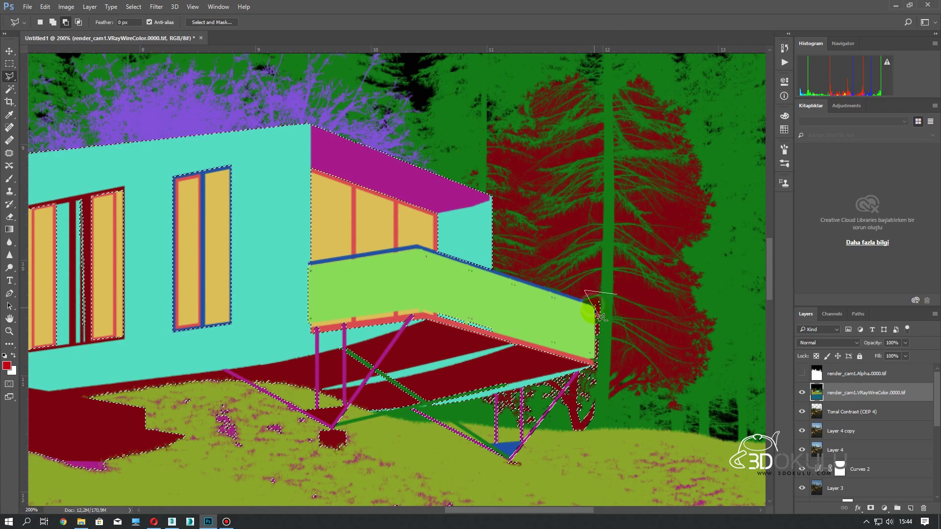
{"action": "left_click", "coordinate": [592, 364]}
{"action": "left_click", "coordinate": [572, 377]}
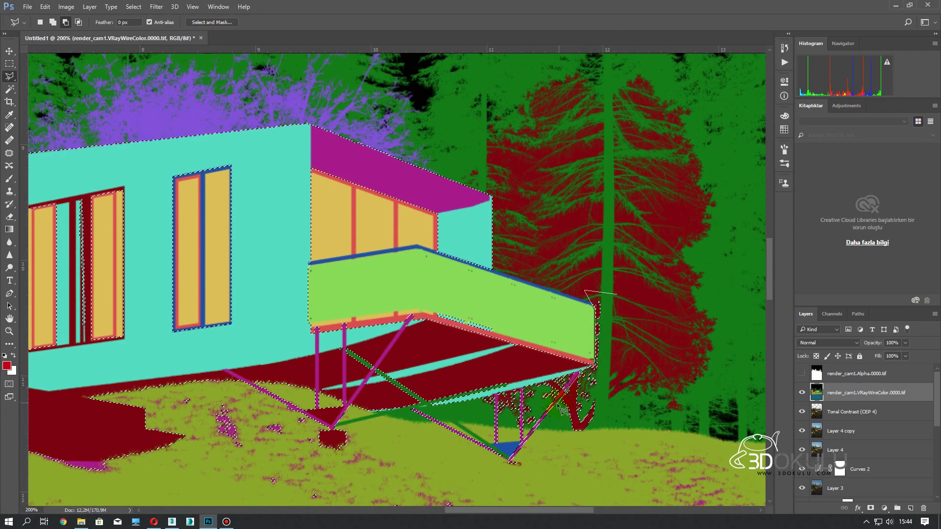
{"action": "left_click", "coordinate": [569, 439]}
{"action": "double_click", "coordinate": [621, 300]}
Step: Subtract the stray hillside patch below the house, then fit the image on screen
{"action": "left_click", "coordinate": [336, 422], "text": "alt"}
{"action": "left_click", "coordinate": [358, 430]}
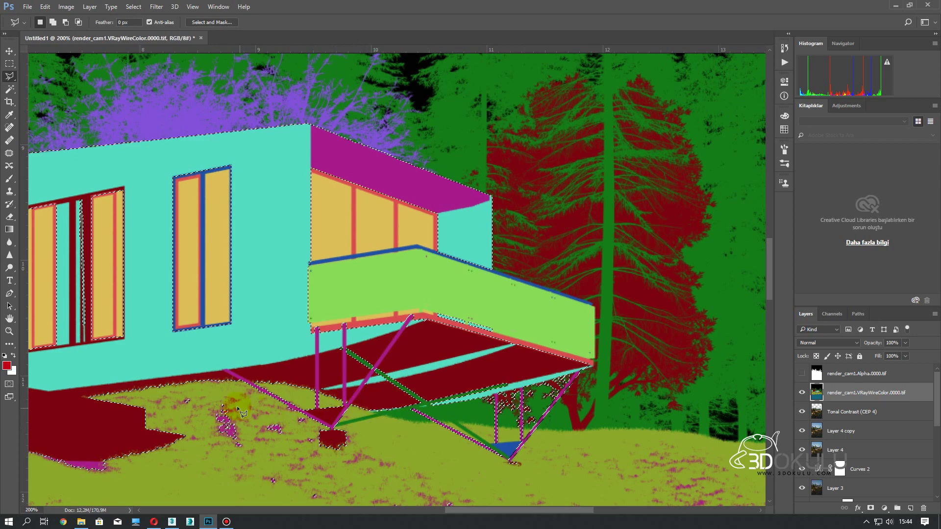
{"action": "key", "text": "super"}
{"action": "left_click", "coordinate": [250, 235]}
{"action": "left_click", "coordinate": [202, 404], "text": "alt"}
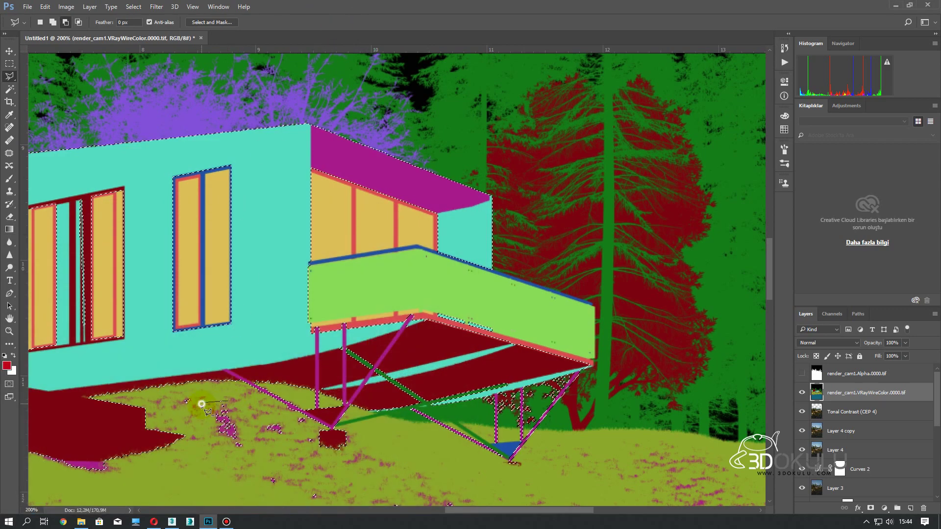
{"action": "double_click", "coordinate": [227, 402]}
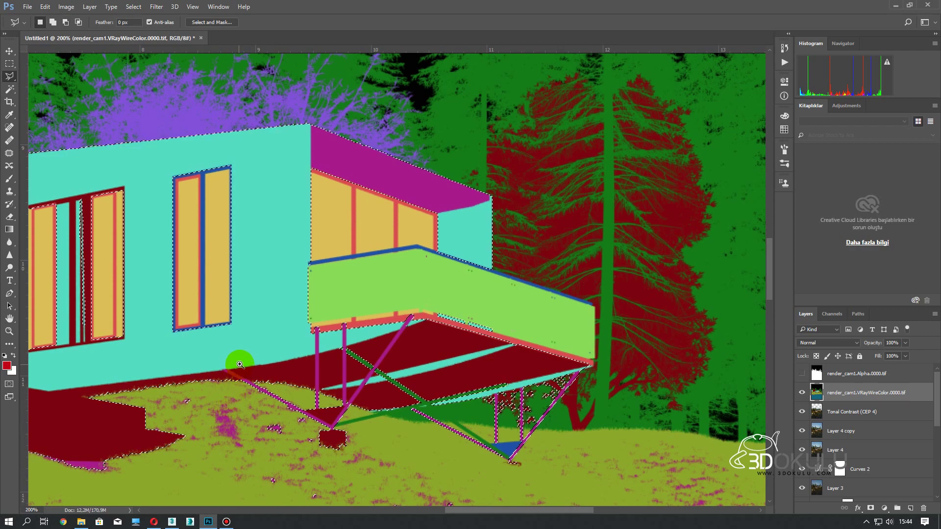
{"action": "key", "text": "ctrl+0"}
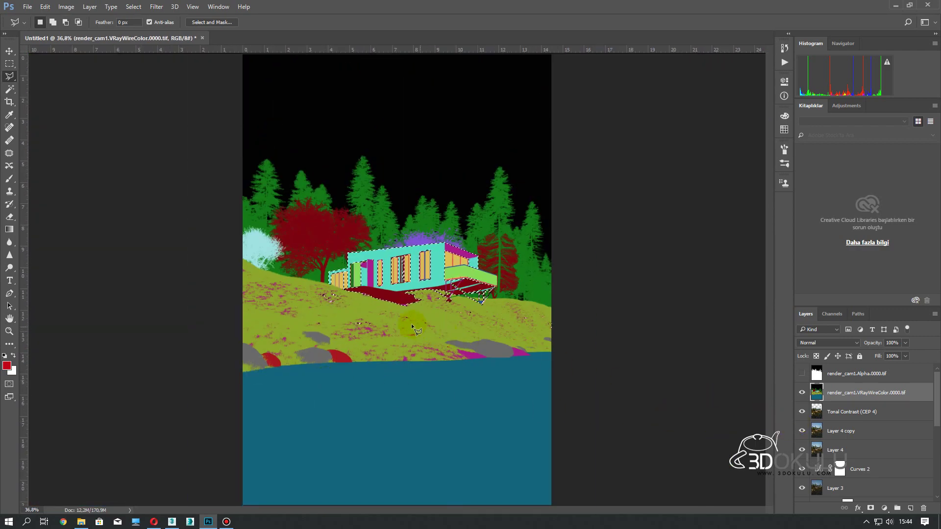
{"action": "right_click", "coordinate": [12, 78]}
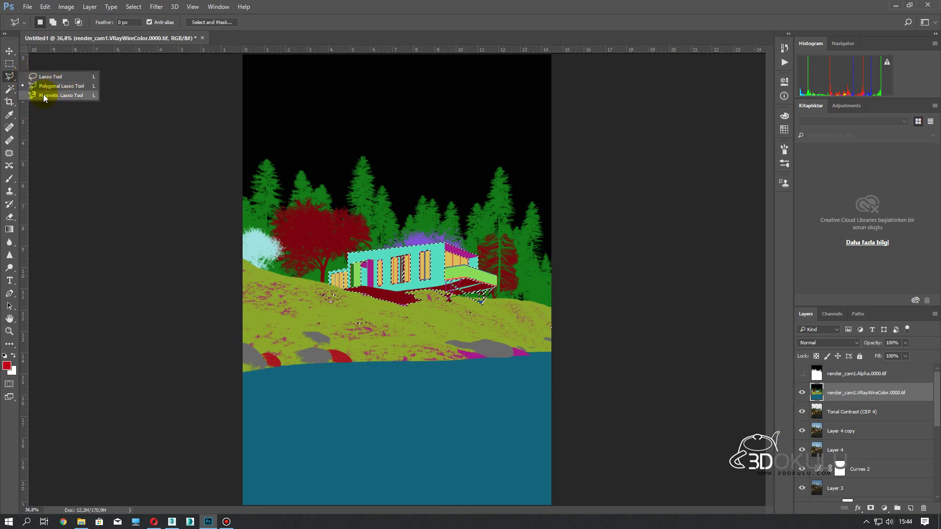
{"action": "left_click", "coordinate": [9, 90]}
{"action": "left_click", "coordinate": [9, 63]}
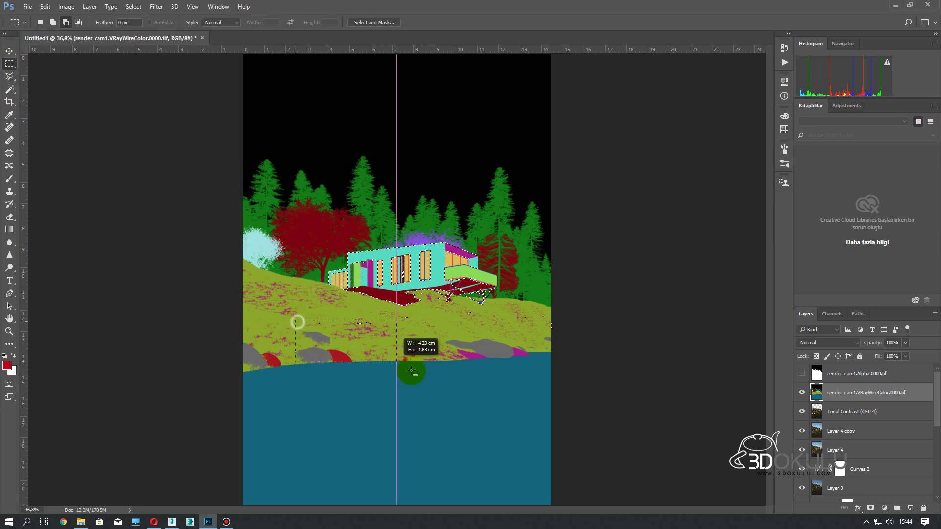
{"action": "left_click_drag", "start_coordinate": [354, 305], "coordinate": [572, 390]}
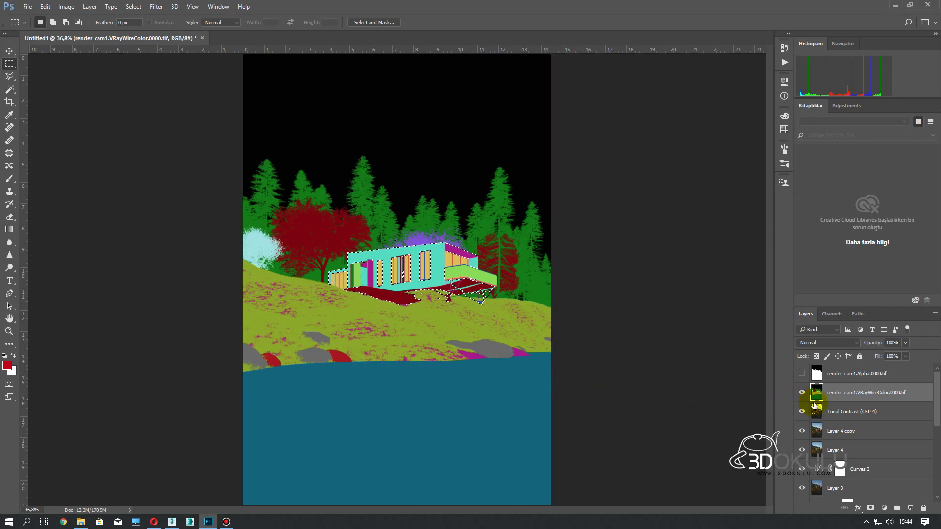
Step: Hide the colour-ID pass and copy the selected house from the Tonal Contrast layer to Layer 5
{"action": "left_click", "coordinate": [802, 392]}
{"action": "left_click", "coordinate": [833, 412]}
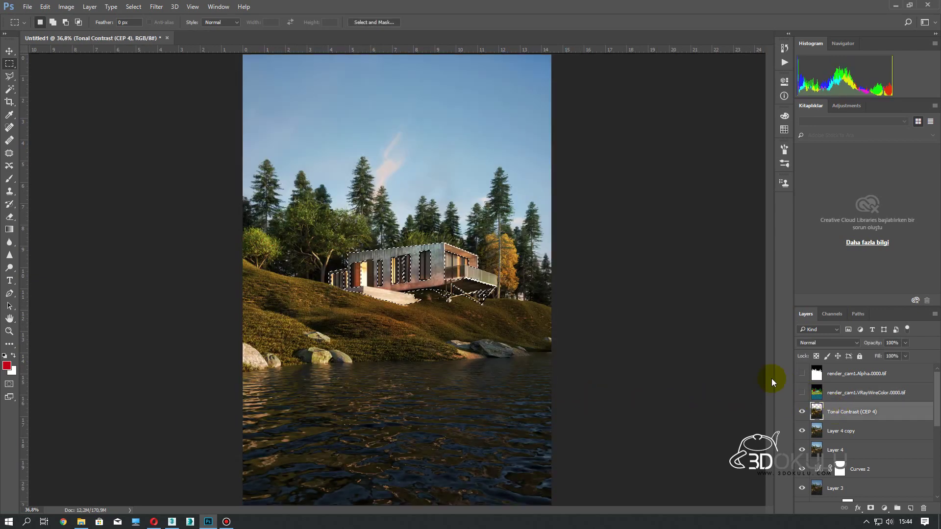
{"action": "key", "text": "ctrl+j"}
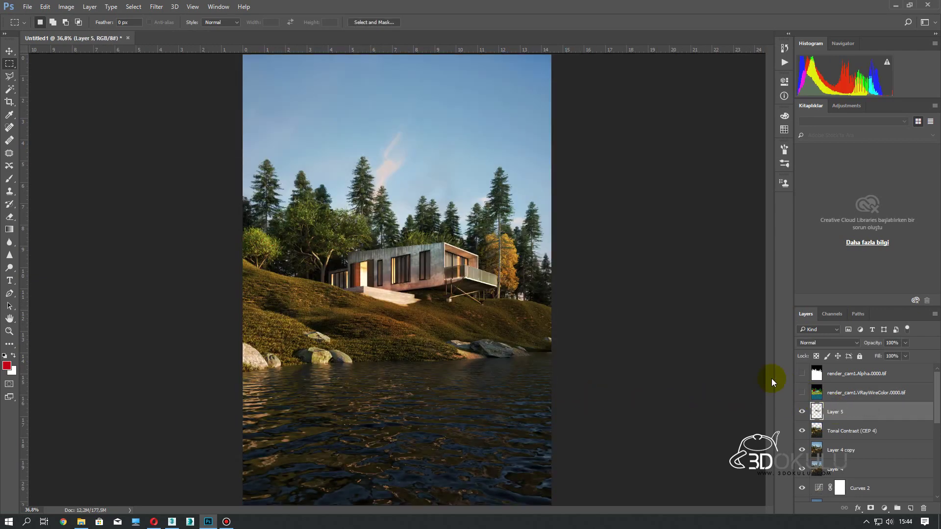
Step: Apply Color Efex Pro 4's Detail Extractor to the house layer after a 100% before/after check
{"action": "left_click", "coordinate": [156, 6]}
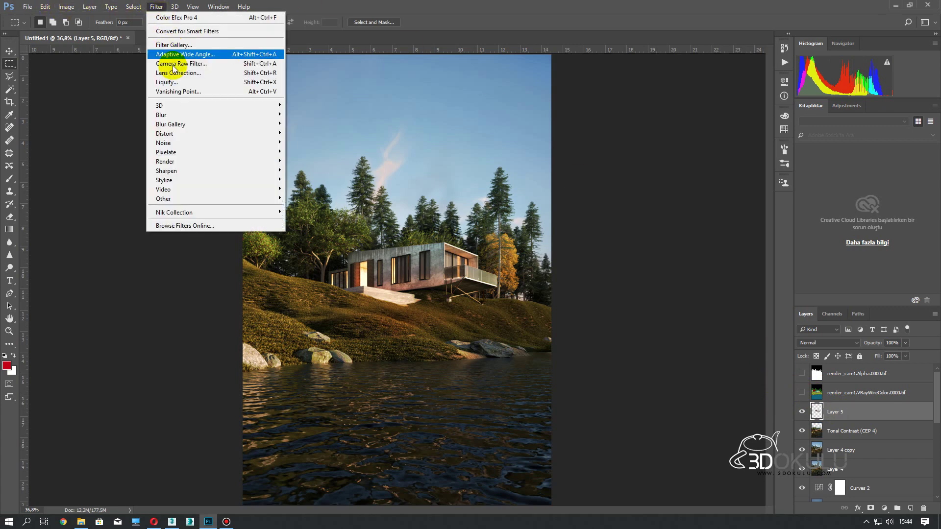
{"action": "left_click", "coordinate": [324, 222]}
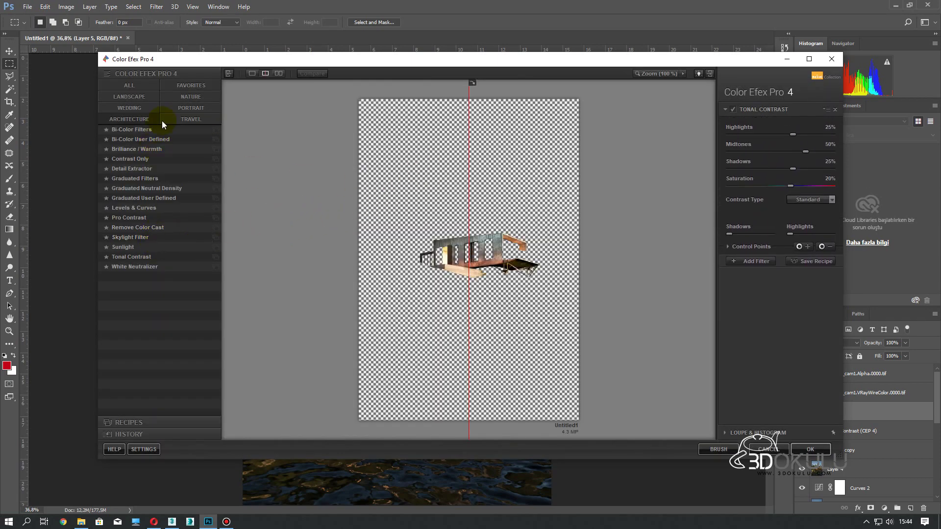
{"action": "left_click", "coordinate": [139, 191]}
{"action": "left_click", "coordinate": [132, 168]}
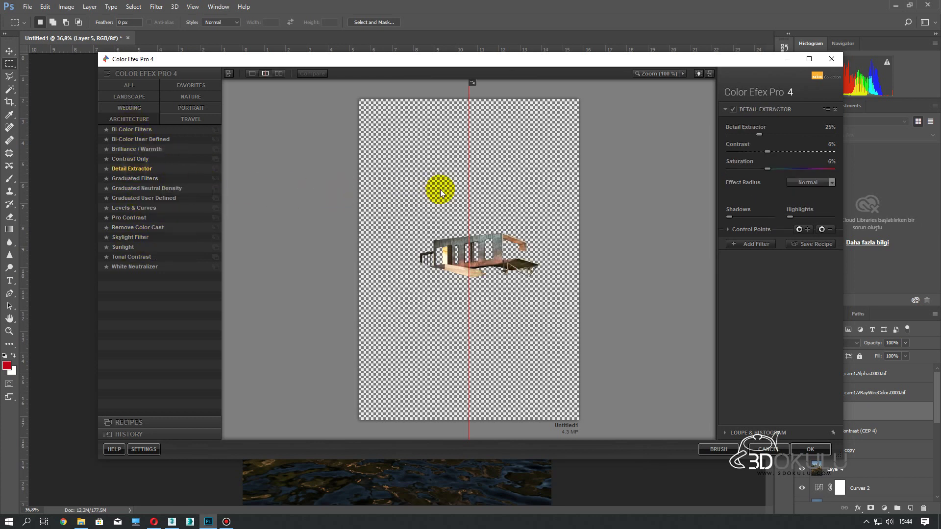
{"action": "left_click_drag", "start_coordinate": [470, 187], "coordinate": [424, 198]}
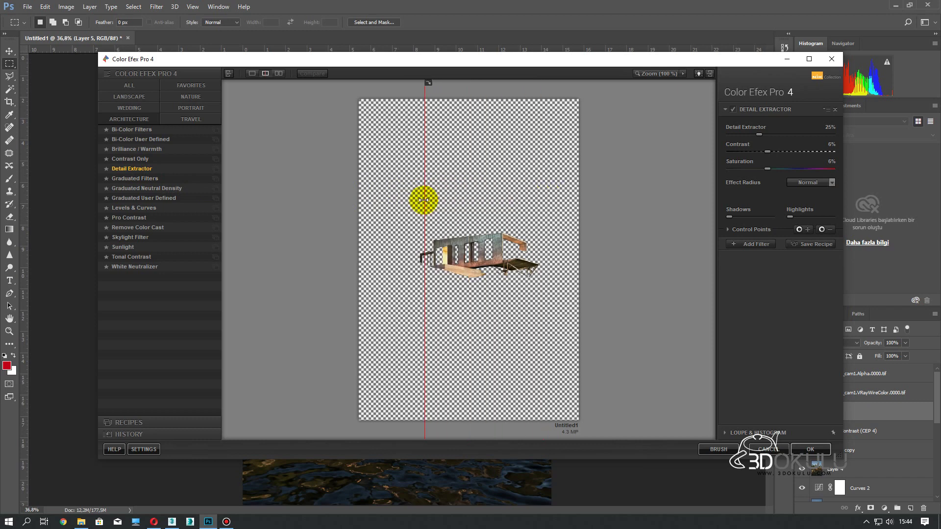
{"action": "left_click", "coordinate": [655, 74]}
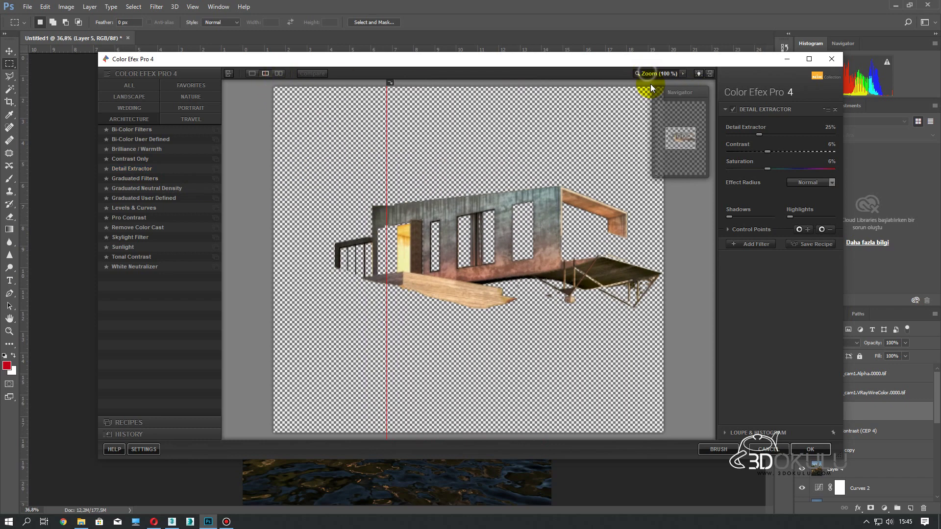
{"action": "mouse_move", "coordinate": [364, 149]}
{"action": "left_mouse_down"}
{"action": "mouse_move", "coordinate": [352, 165]}
{"action": "mouse_move", "coordinate": [238, 172]}
{"action": "mouse_move", "coordinate": [710, 185]}
{"action": "mouse_move", "coordinate": [364, 187]}
{"action": "left_mouse_up"}
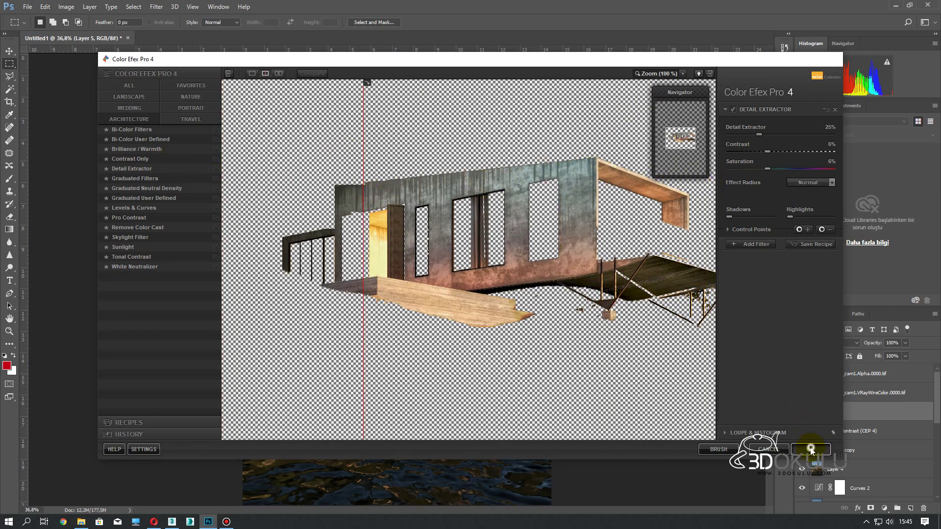
{"action": "left_click", "coordinate": [811, 450]}
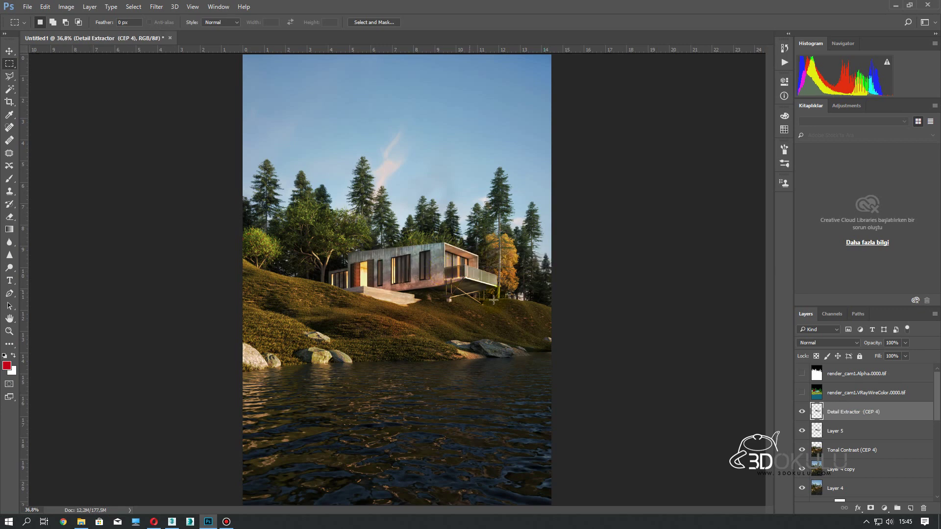
Step: Set the Detail Extractor layer's opacity to 75%
{"action": "left_click", "coordinate": [801, 412]}
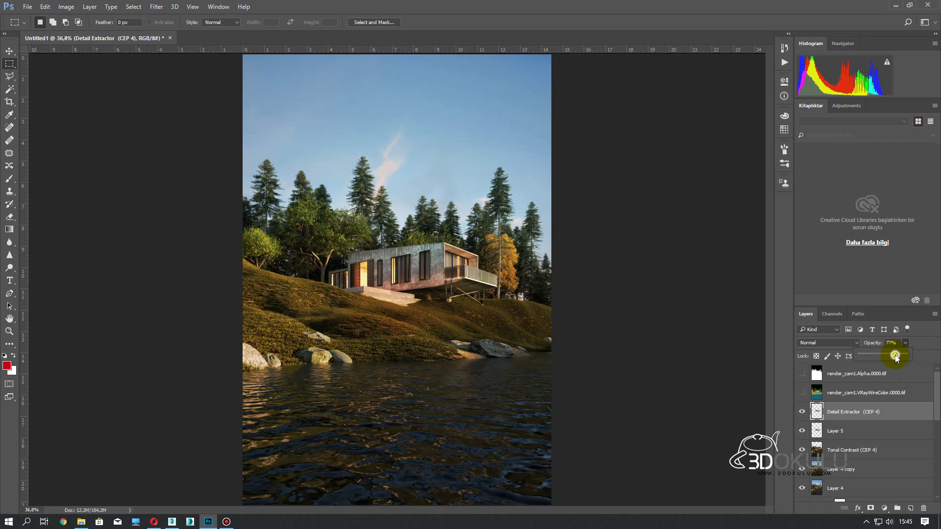
{"action": "left_click_drag", "start_coordinate": [895, 354], "coordinate": [894, 355]}
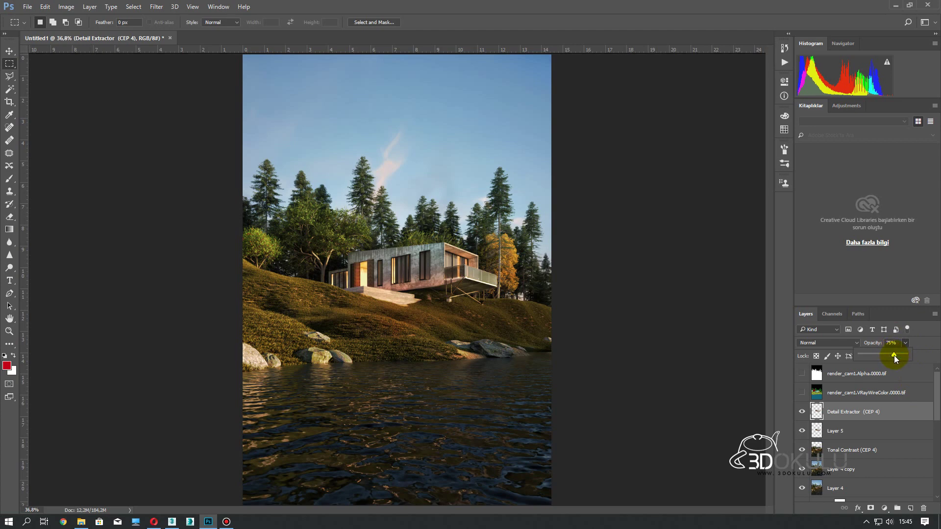
{"action": "left_click", "coordinate": [837, 415]}
Step: Stamp all visible layers into a new merged Layer 6
{"action": "key", "text": "ctrl+alt+shift+e"}
{"action": "left_click", "coordinate": [863, 410]}
{"action": "scroll", "coordinate": [843, 471], "scroll_direction": "down", "scroll_amount": 3}
{"action": "scroll", "coordinate": [839, 483], "scroll_direction": "down", "scroll_amount": 2}
{"action": "scroll", "coordinate": [839, 483], "scroll_direction": "down", "scroll_amount": 3}
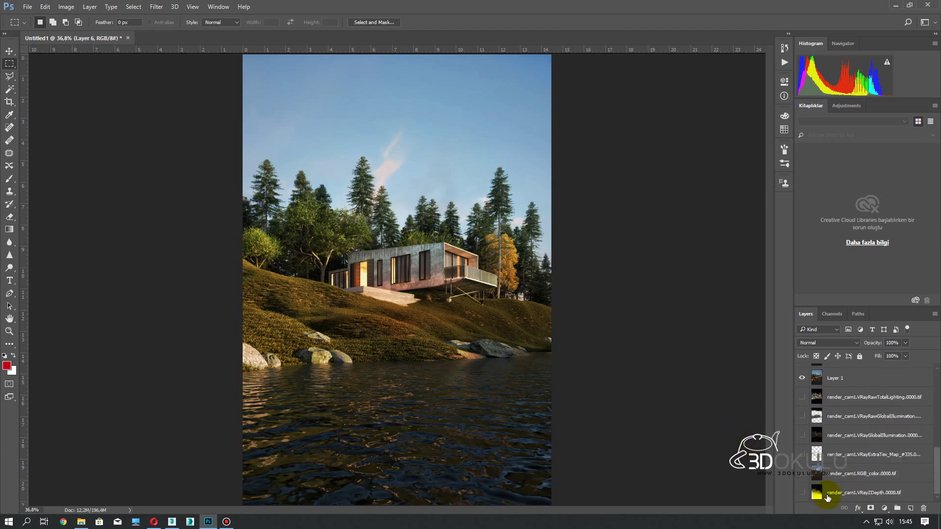
{"action": "scroll", "coordinate": [853, 479], "scroll_direction": "up", "scroll_amount": 3}
{"action": "scroll", "coordinate": [854, 479], "scroll_direction": "up", "scroll_amount": 5}
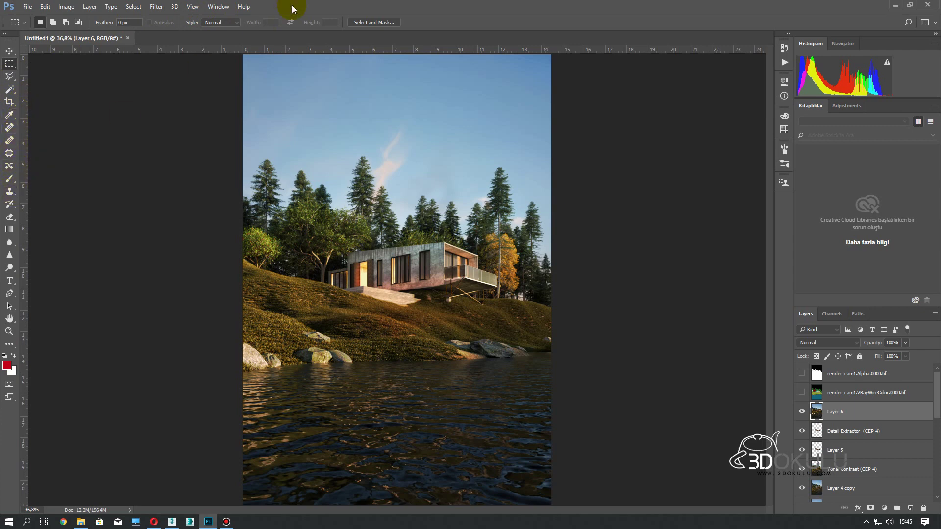
{"action": "left_click", "coordinate": [162, 7]}
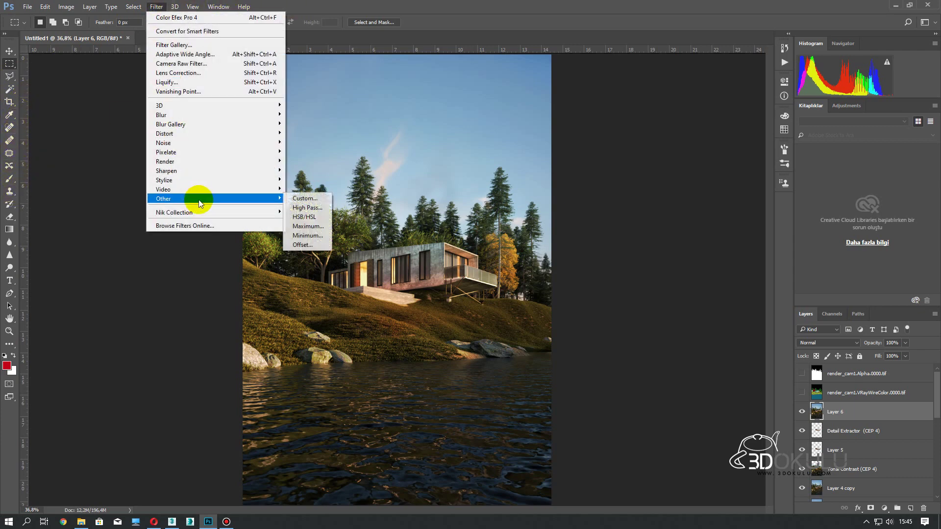
Step: Run a 0,6-pixel High Pass filter on Layer 6 and hide it to compare
{"action": "left_click", "coordinate": [315, 205]}
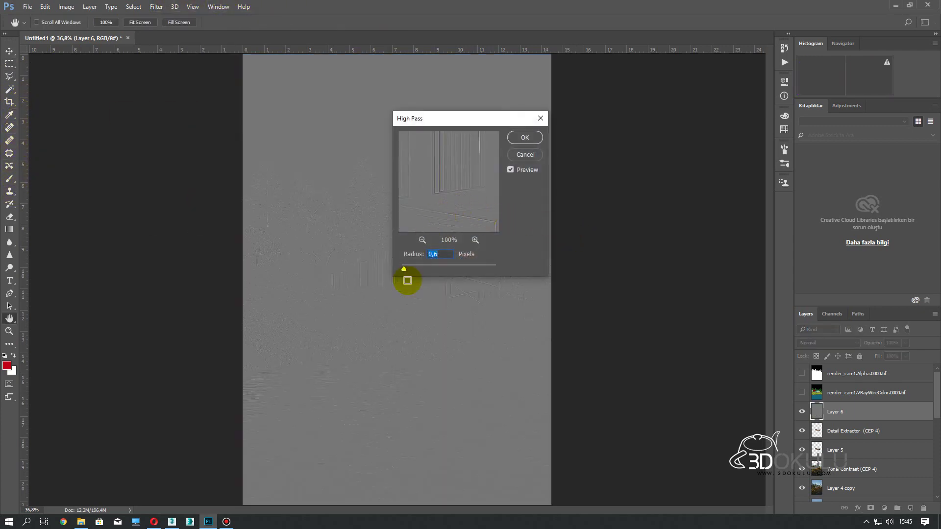
{"action": "left_click", "coordinate": [525, 138]}
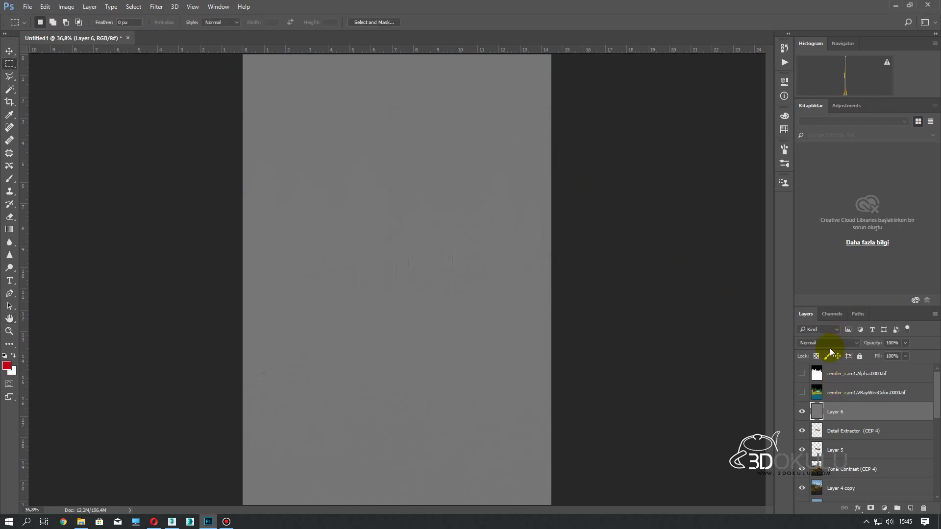
{"action": "left_click", "coordinate": [802, 413]}
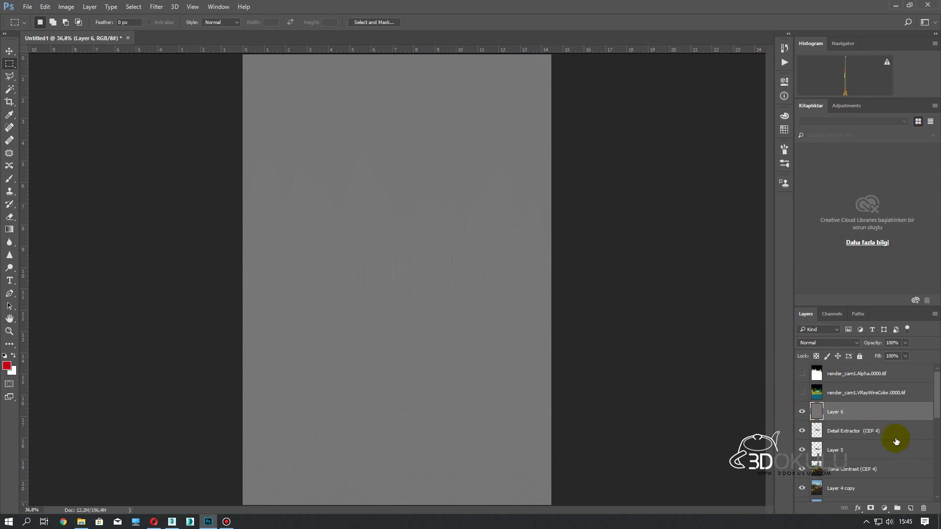
{"action": "left_click", "coordinate": [802, 412]}
Step: Stamp visible layers into Layer 7, blend Layer 6 in Overlay, then stamp Layer 8
{"action": "left_click", "coordinate": [873, 432]}
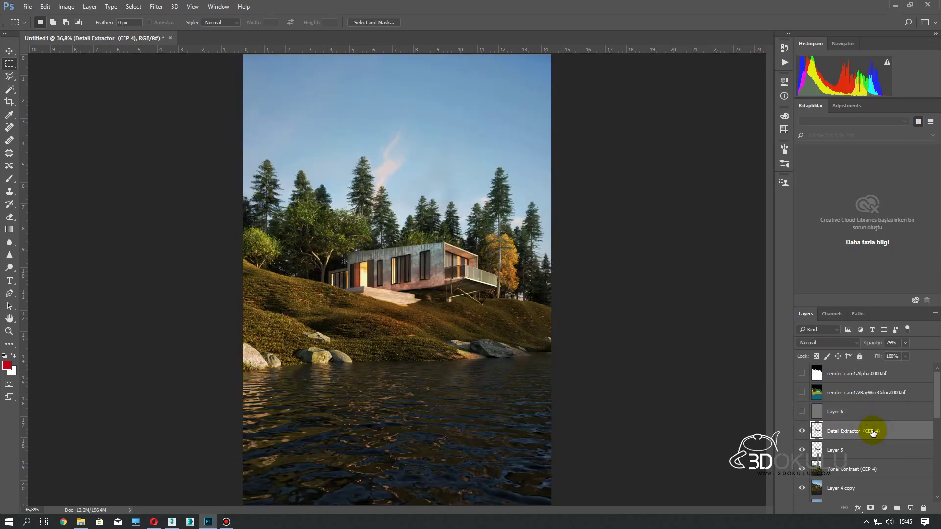
{"action": "key", "text": "ctrl+shift+alt+e"}
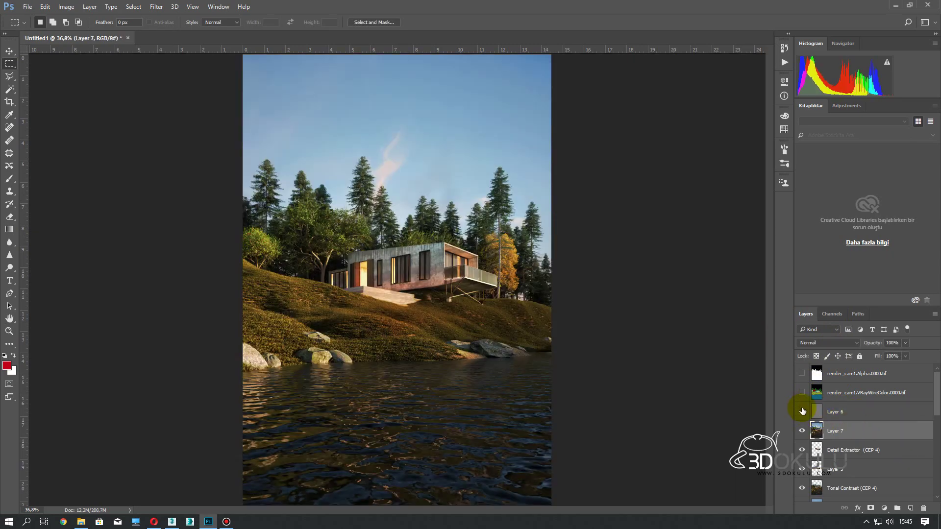
{"action": "left_click", "coordinate": [802, 412]}
{"action": "left_click", "coordinate": [836, 412]}
{"action": "left_click", "coordinate": [837, 343]}
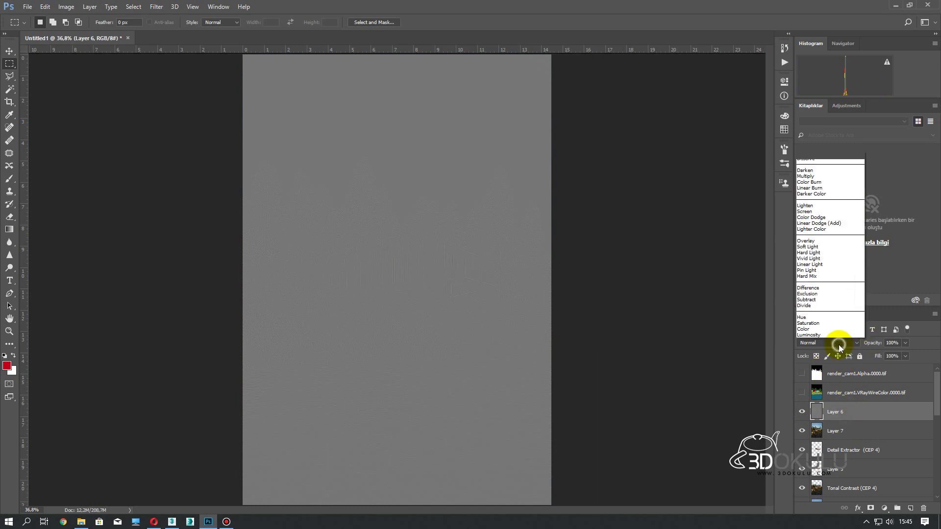
{"action": "left_click", "coordinate": [806, 241]}
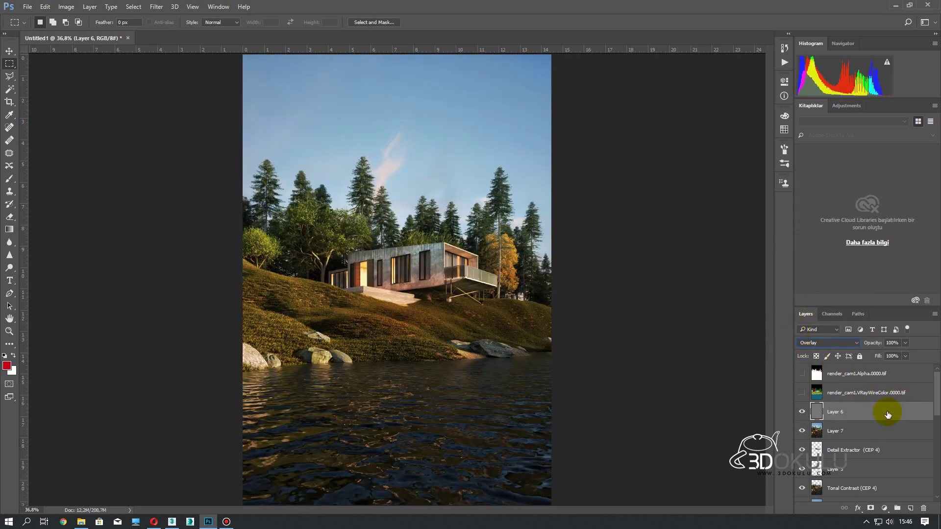
{"action": "key", "text": "ctrl+shift+alt+e"}
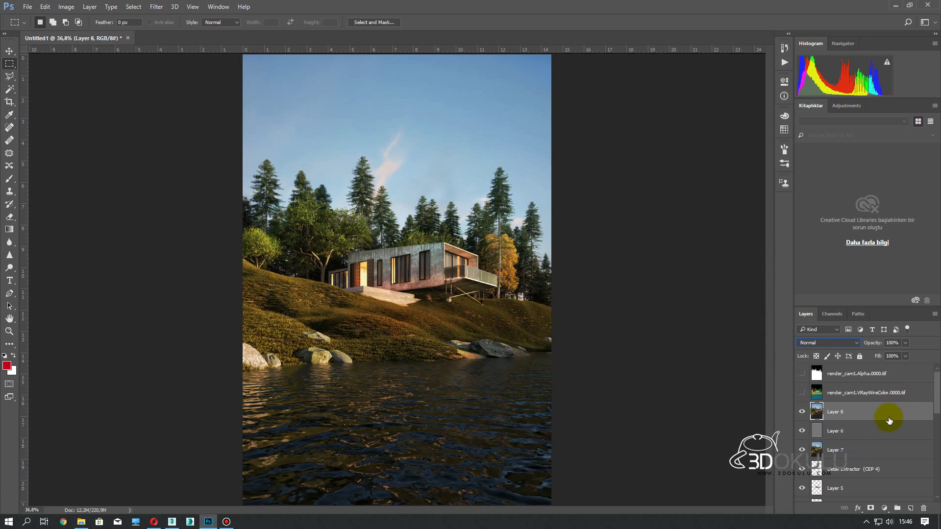
Step: Add a Lens Correction vignette of -50 to Layer 8
{"action": "left_click", "coordinate": [157, 7]}
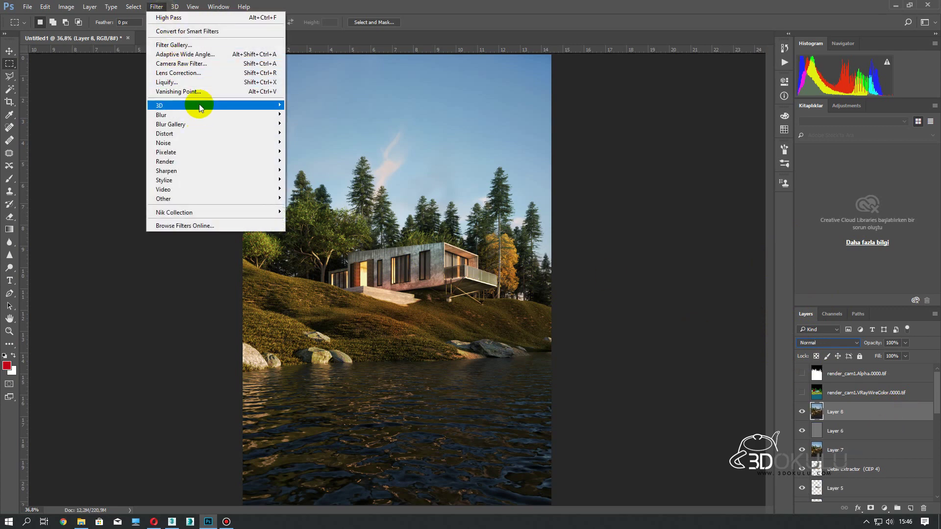
{"action": "mouse_move", "coordinate": [191, 114]}
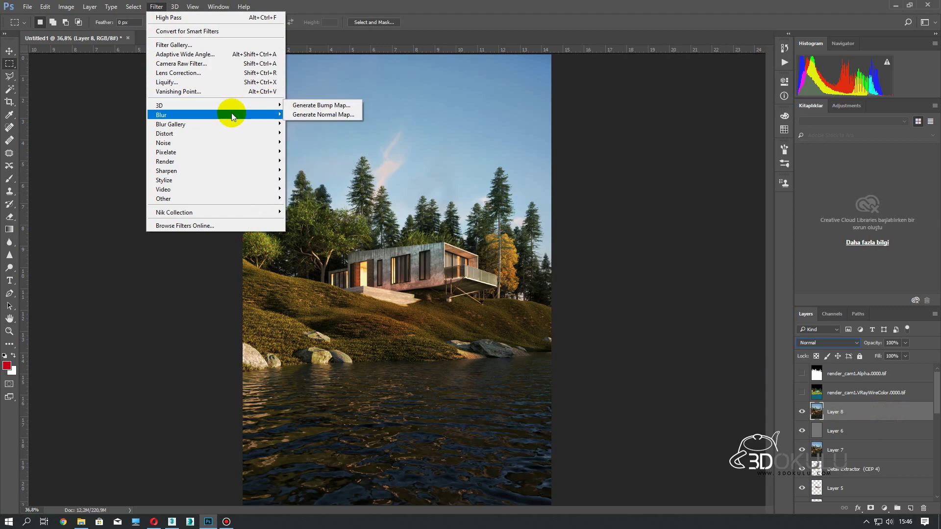
{"action": "left_click", "coordinate": [236, 74]}
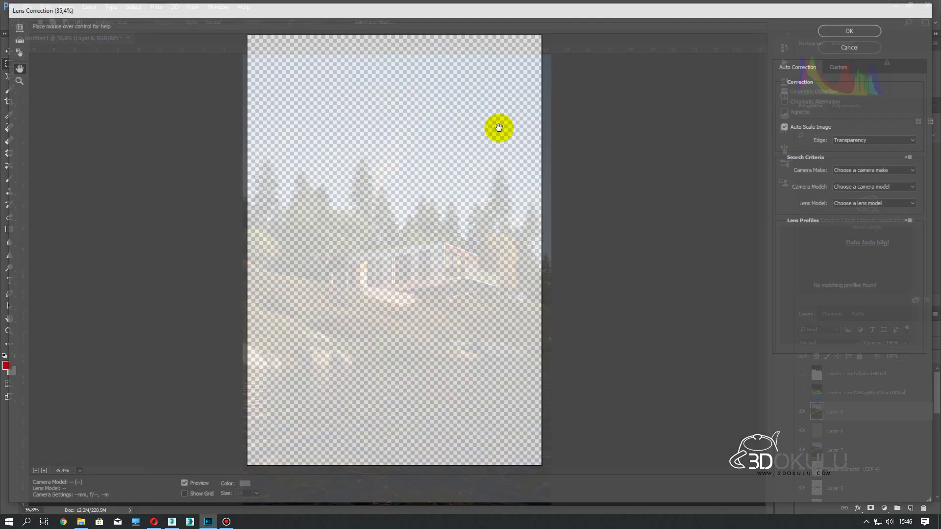
{"action": "left_click", "coordinate": [839, 69]}
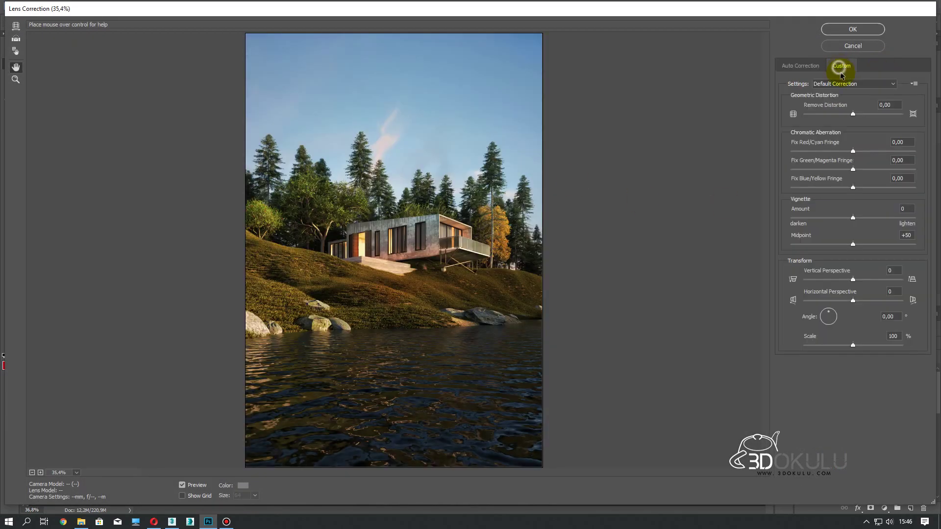
{"action": "left_click", "coordinate": [851, 218]}
{"action": "left_click_drag", "start_coordinate": [842, 219], "coordinate": [777, 223]}
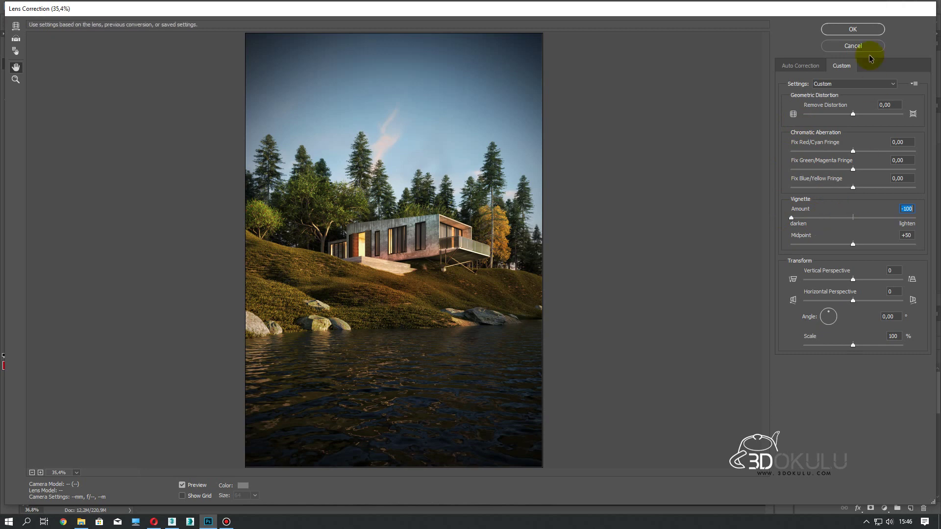
{"action": "left_click", "coordinate": [827, 219]}
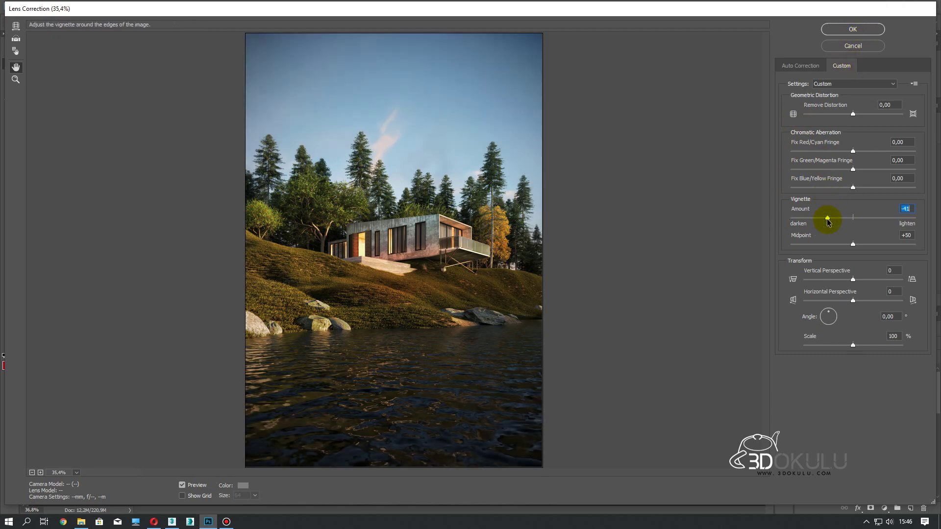
{"action": "left_click_drag", "start_coordinate": [827, 219], "coordinate": [826, 219]}
{"action": "double_click", "coordinate": [906, 209]}
{"action": "key", "text": "BackSpace"}
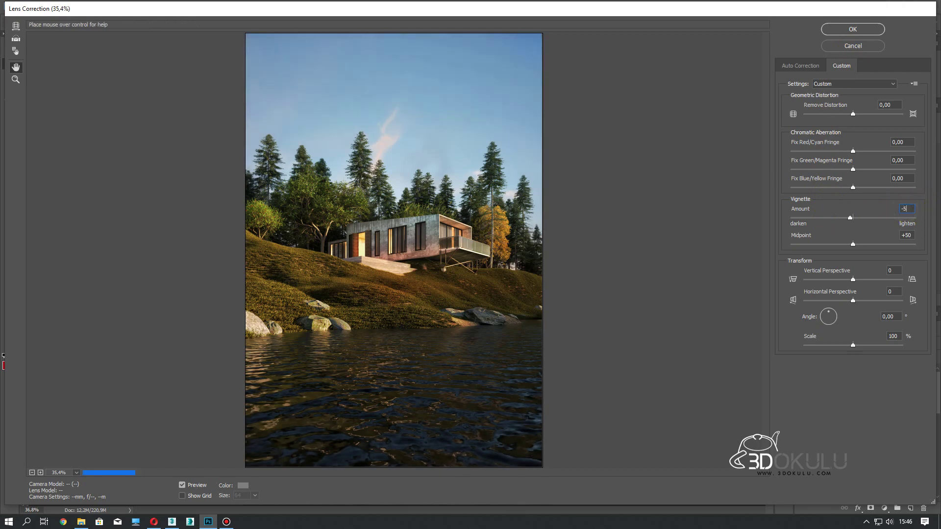
{"action": "type", "text": "50"}
{"action": "left_click", "coordinate": [853, 29]}
Step: Compare Layer 8 with and without the vignette, then stamp visible layers into Layer 9
{"action": "left_click", "coordinate": [802, 411]}
{"action": "left_click", "coordinate": [802, 412]}
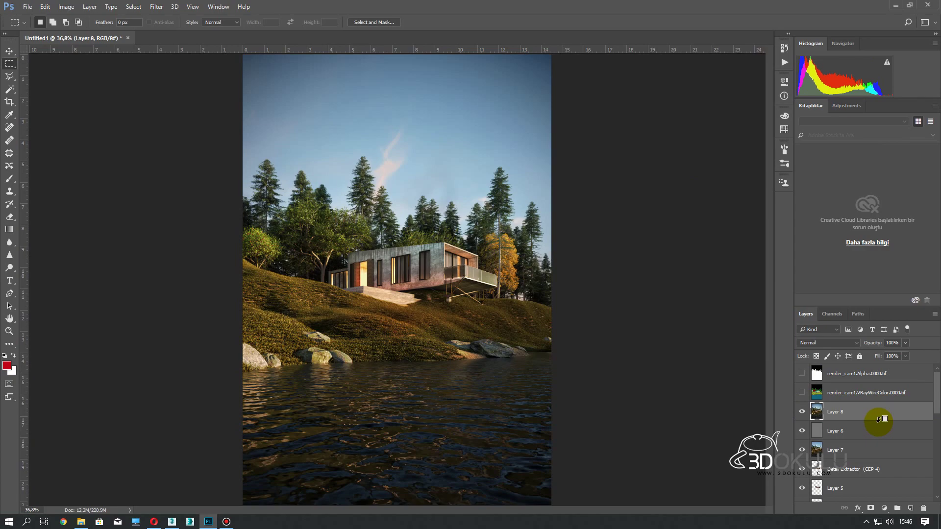
{"action": "key", "text": "ctrl+shift+alt+e"}
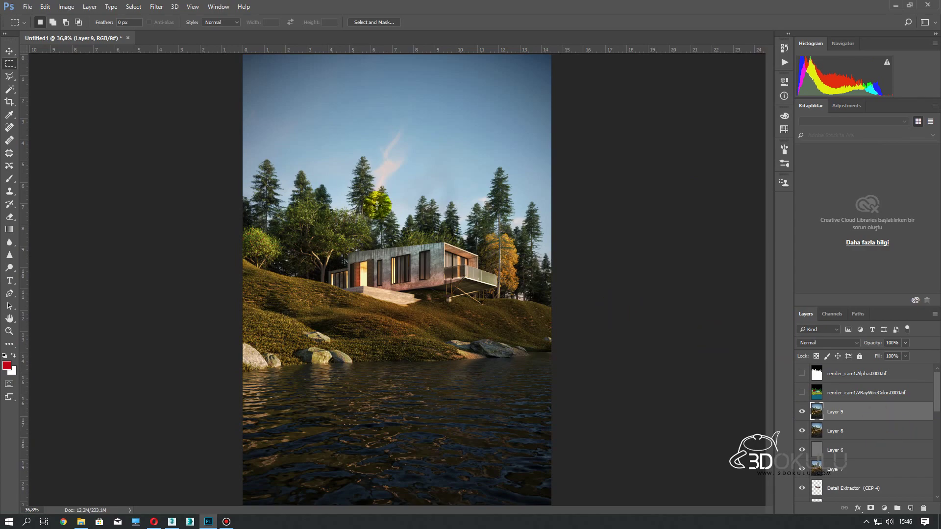
Step: Save the composite as a Photoshop file named render1.psd
{"action": "left_click", "coordinate": [27, 6]}
{"action": "left_click", "coordinate": [40, 115]}
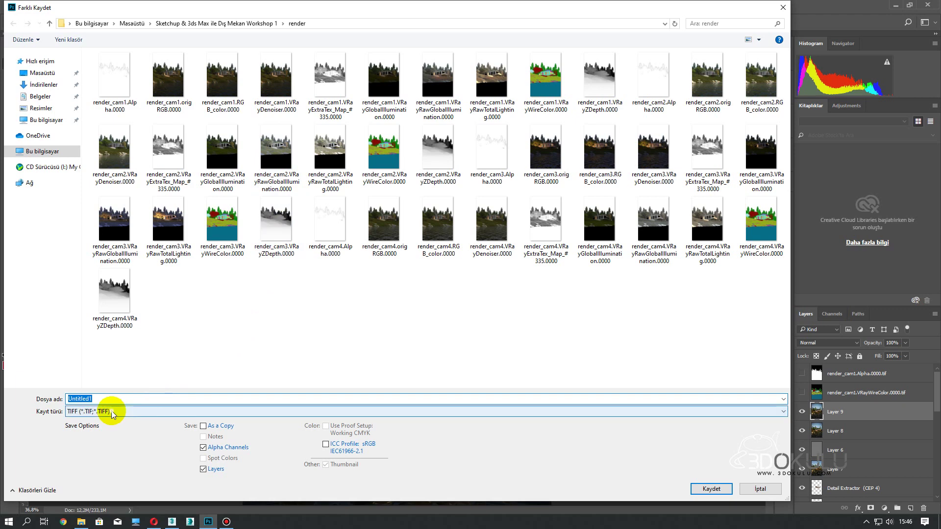
{"action": "left_click", "coordinate": [107, 411]}
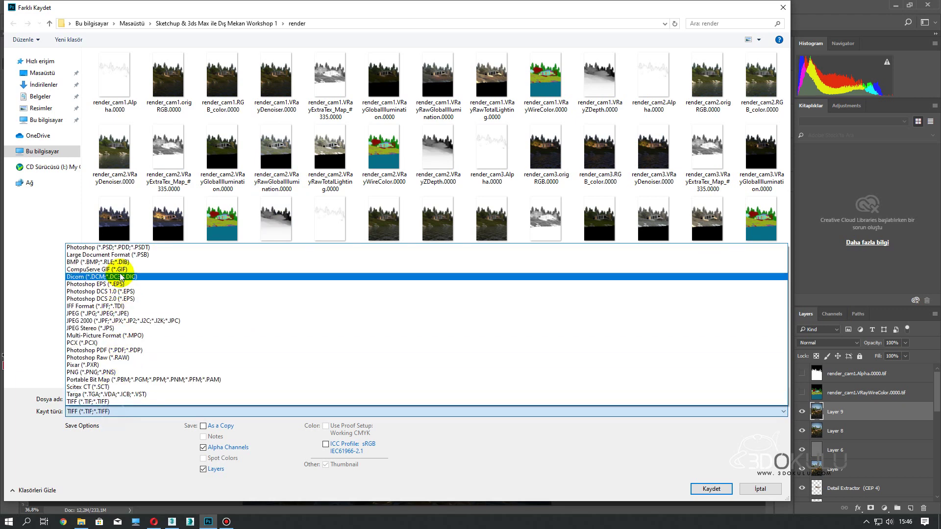
{"action": "left_click", "coordinate": [142, 247]}
{"action": "double_click", "coordinate": [100, 399]}
{"action": "type", "text": "render"}
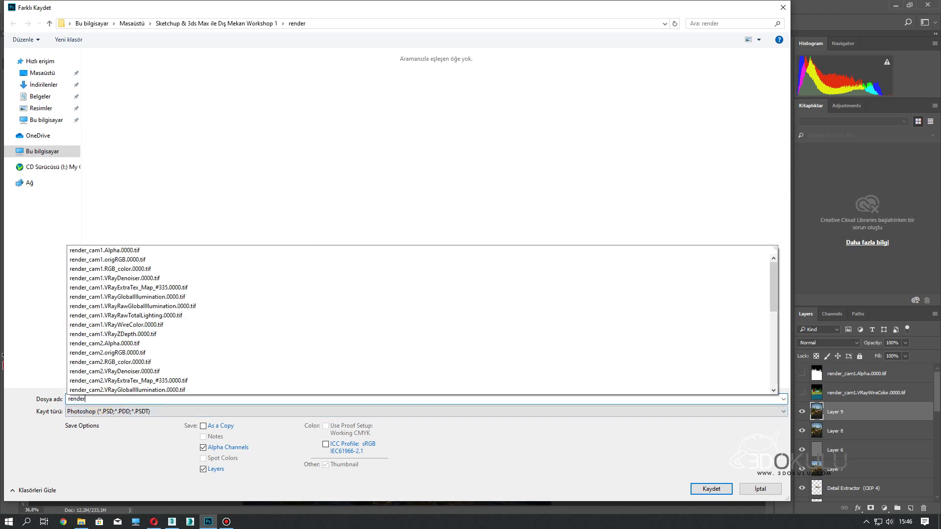
{"action": "type", "text": "1"}
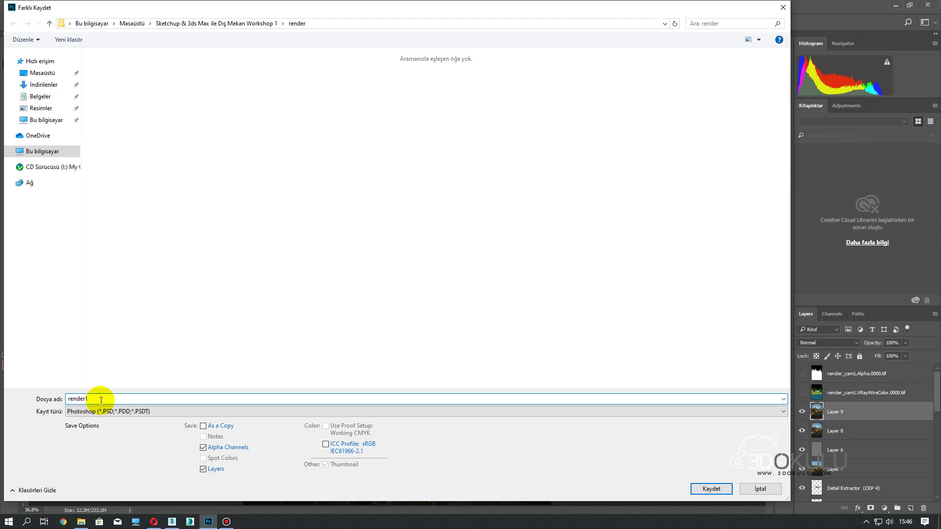
{"action": "left_click", "coordinate": [699, 487]}
{"action": "left_click", "coordinate": [590, 157]}
Step: Save a render1 JPEG copy at maximum quality 12
{"action": "left_click", "coordinate": [28, 7]}
{"action": "left_click", "coordinate": [59, 112]}
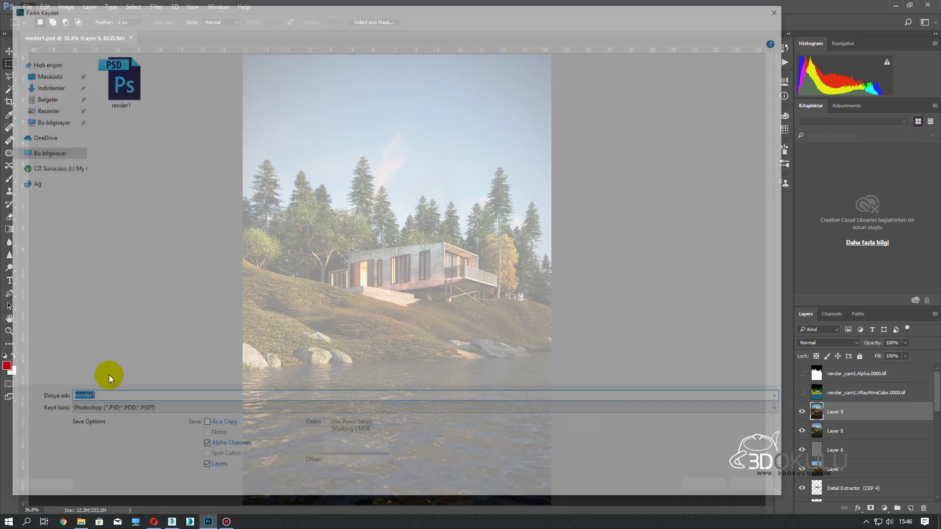
{"action": "left_click", "coordinate": [85, 412]}
{"action": "left_click", "coordinate": [96, 307]}
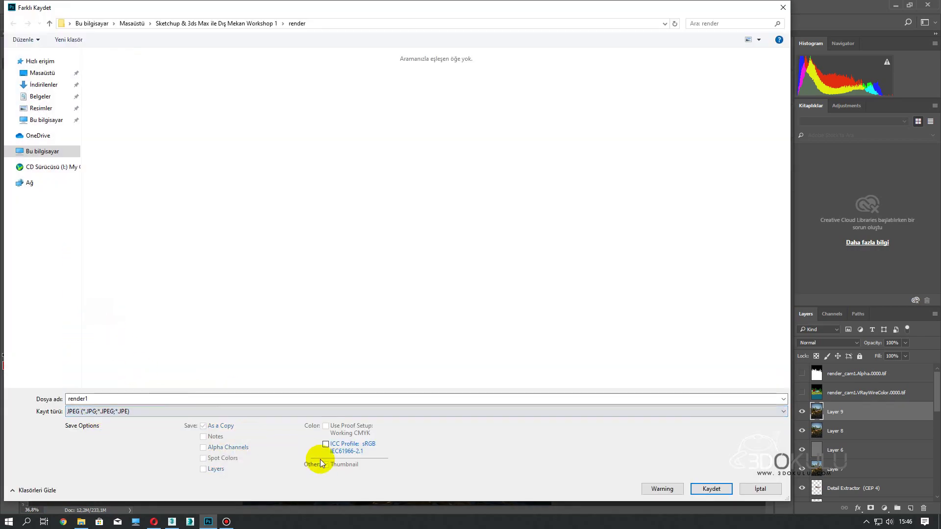
{"action": "left_click", "coordinate": [712, 489]}
{"action": "left_click_drag", "start_coordinate": [461, 187], "coordinate": [520, 185]}
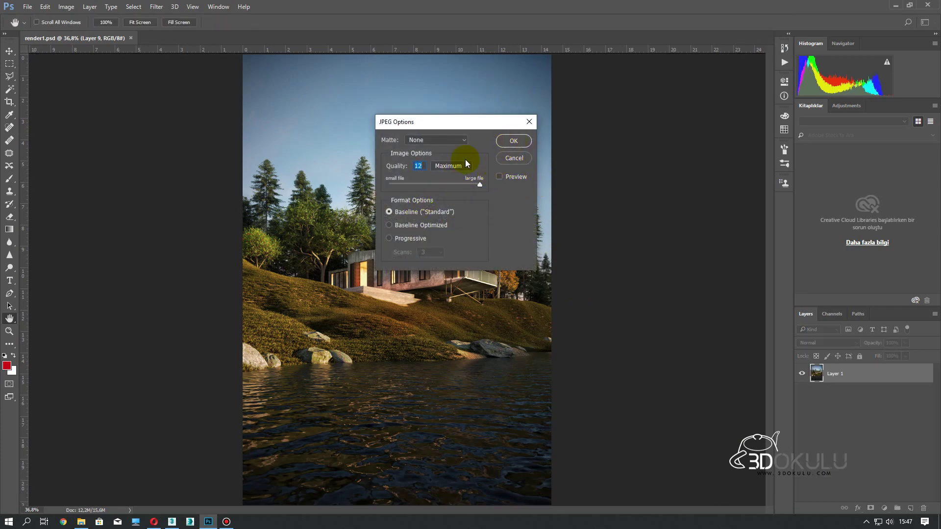
{"action": "left_click", "coordinate": [516, 140]}
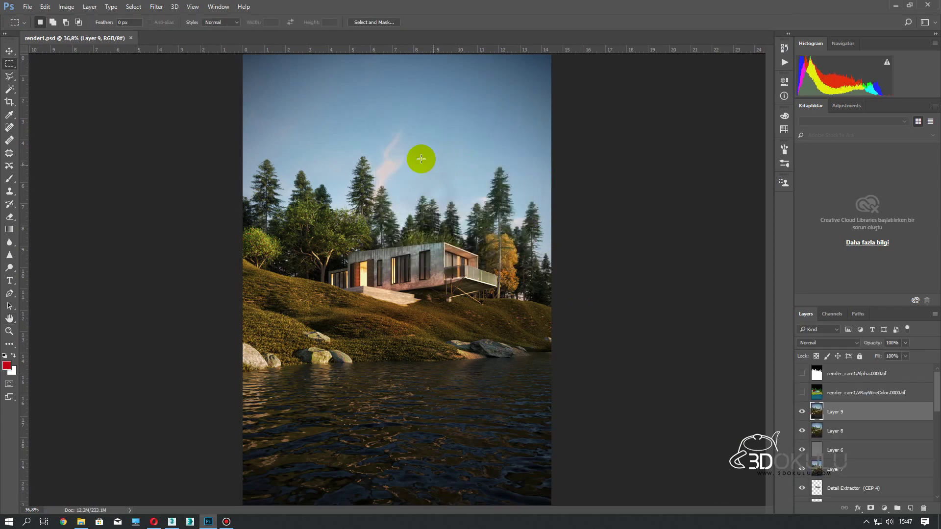
Step: Close the saved render1.psd document, leaving the Photoshop workspace empty
{"action": "left_click", "coordinate": [131, 38]}
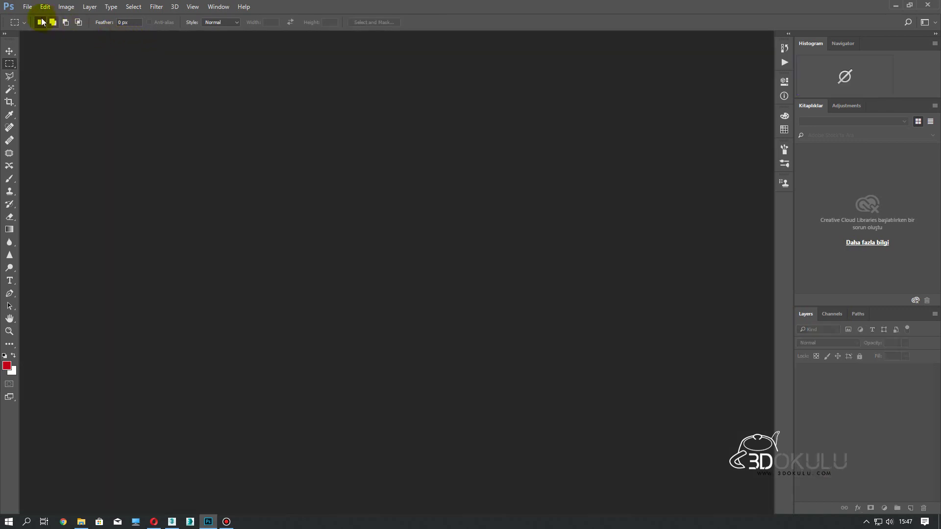